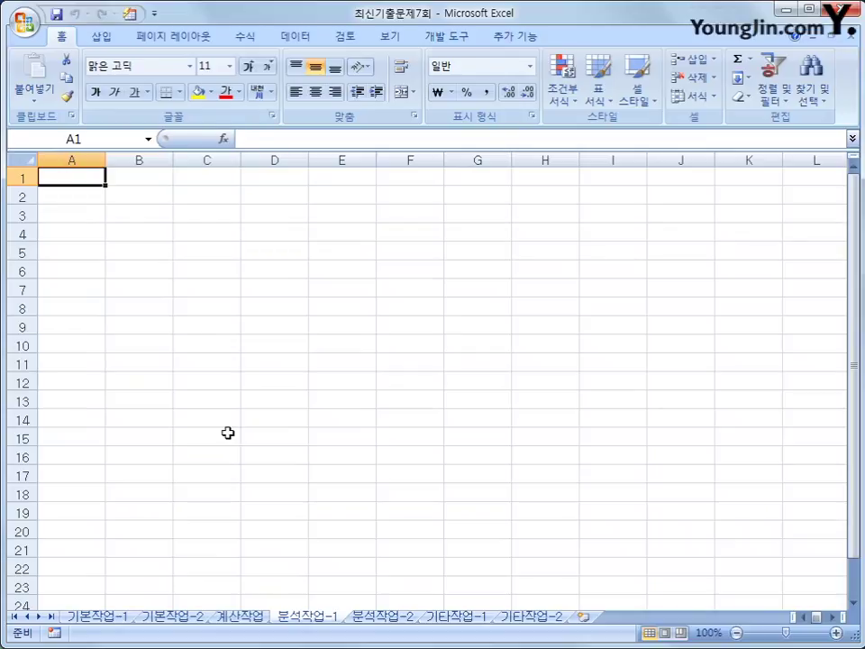
- Start a Microsoft Query import at cell B5, using MS Access Database as the source and 사진인화.accdb as the database
left_click(127, 247)
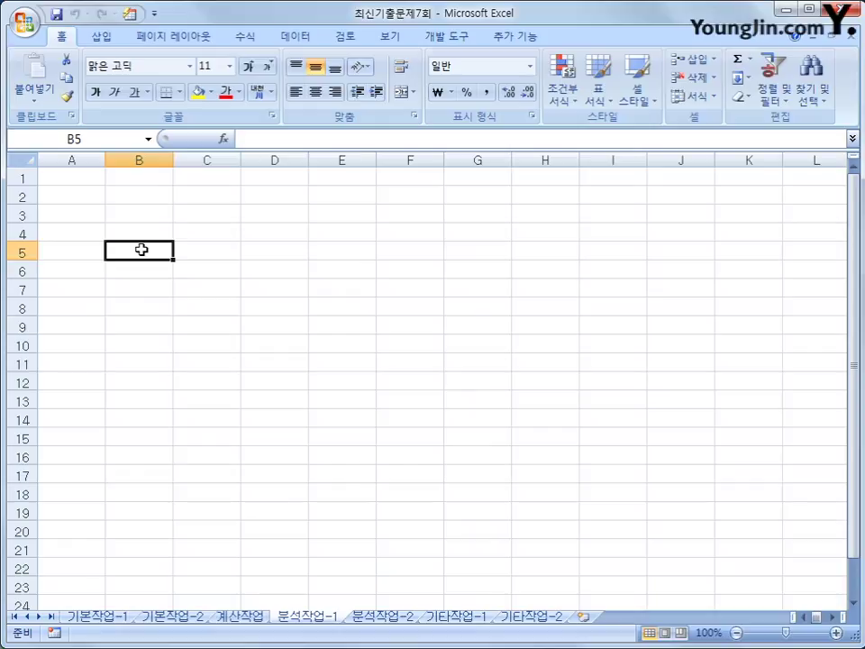
left_click(287, 36)
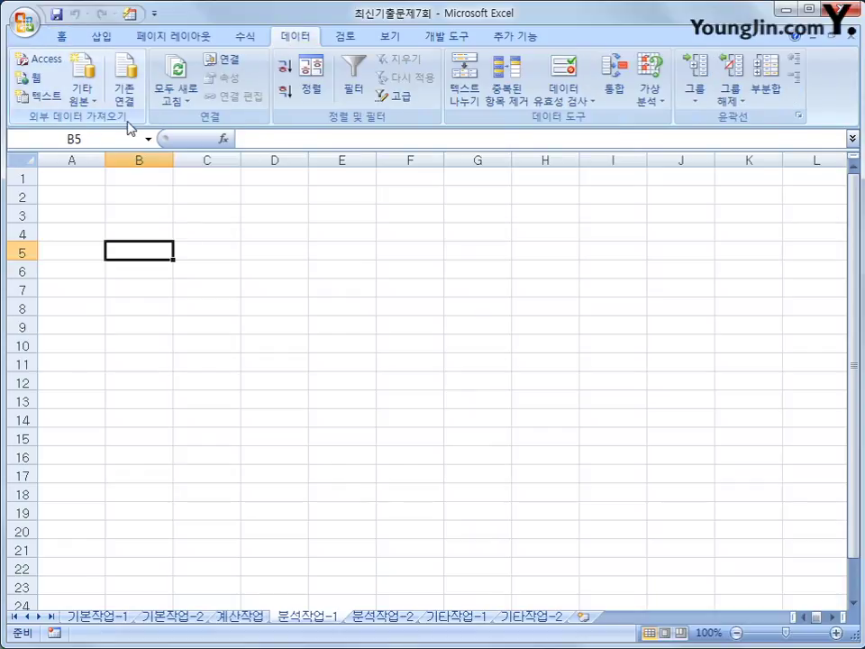
left_click(79, 90)
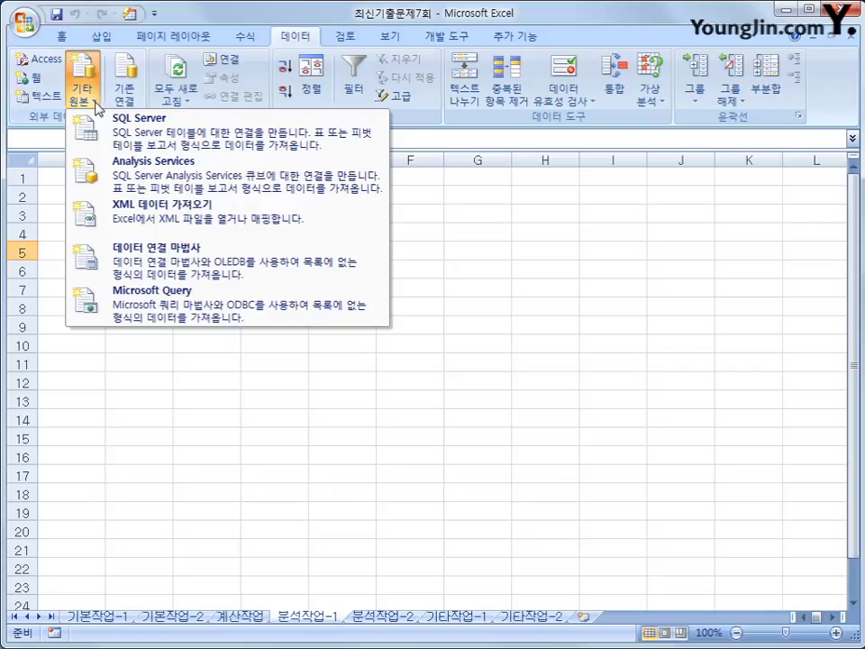
left_click(166, 300)
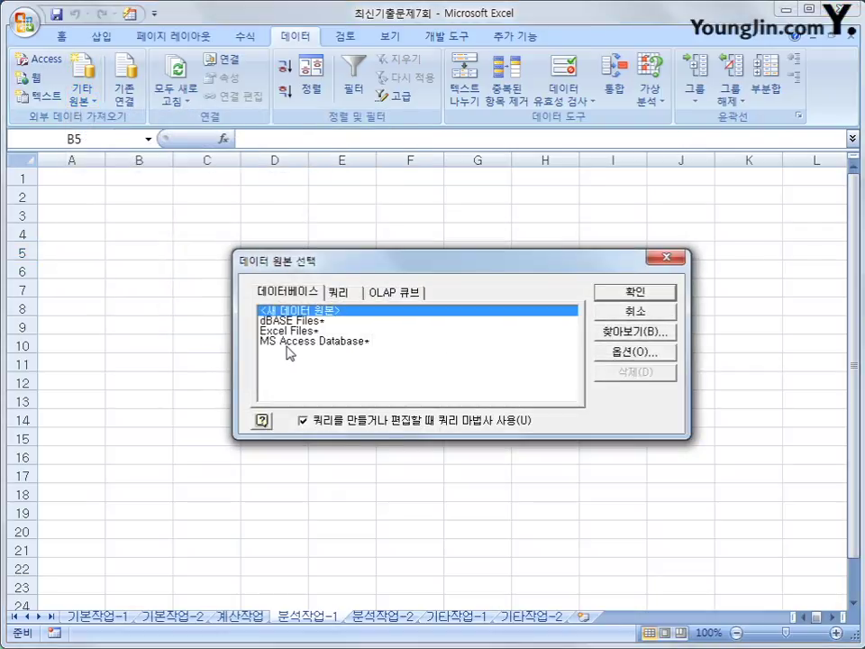
left_click(288, 345)
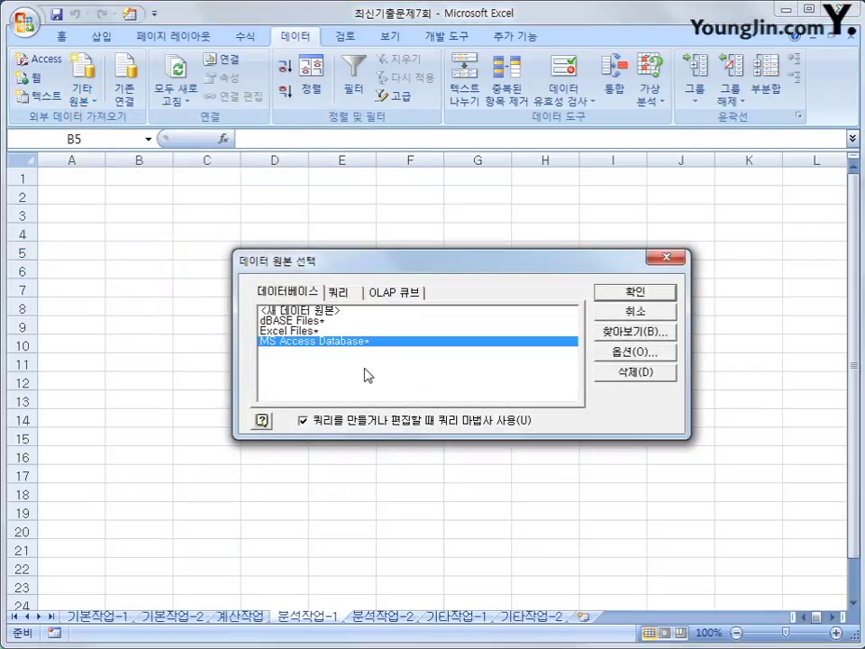
left_click(628, 294)
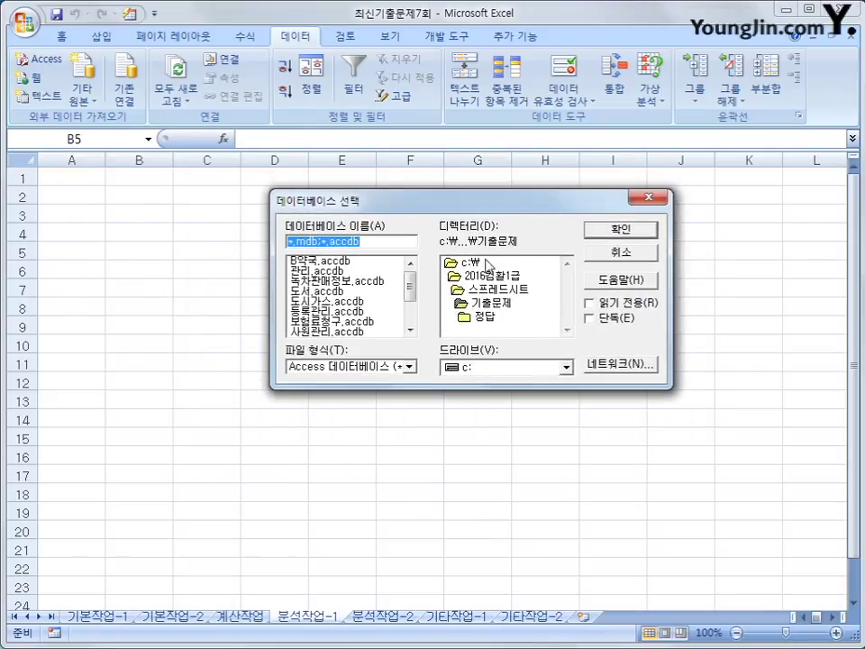
left_click_drag(410, 288, 410, 312)
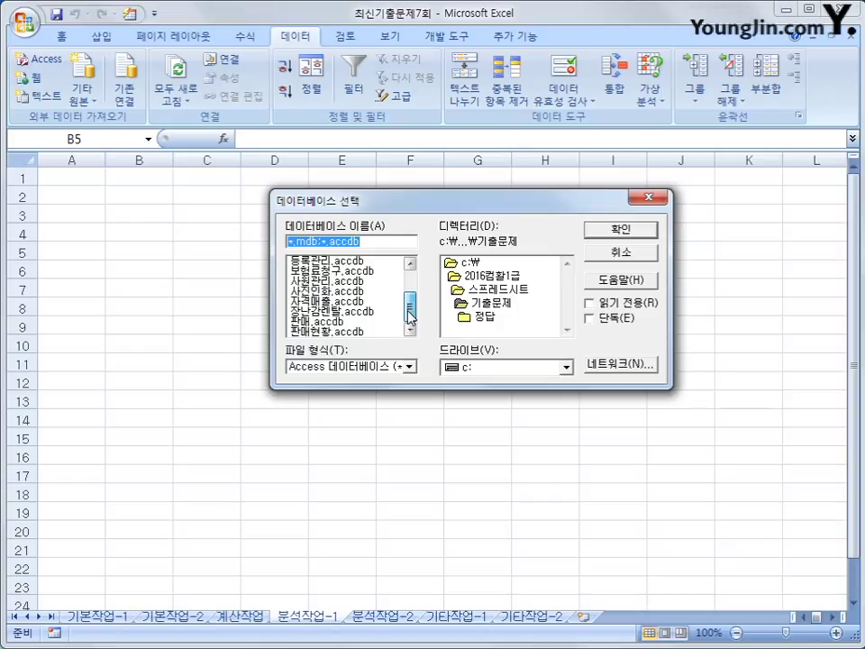
left_click(327, 291)
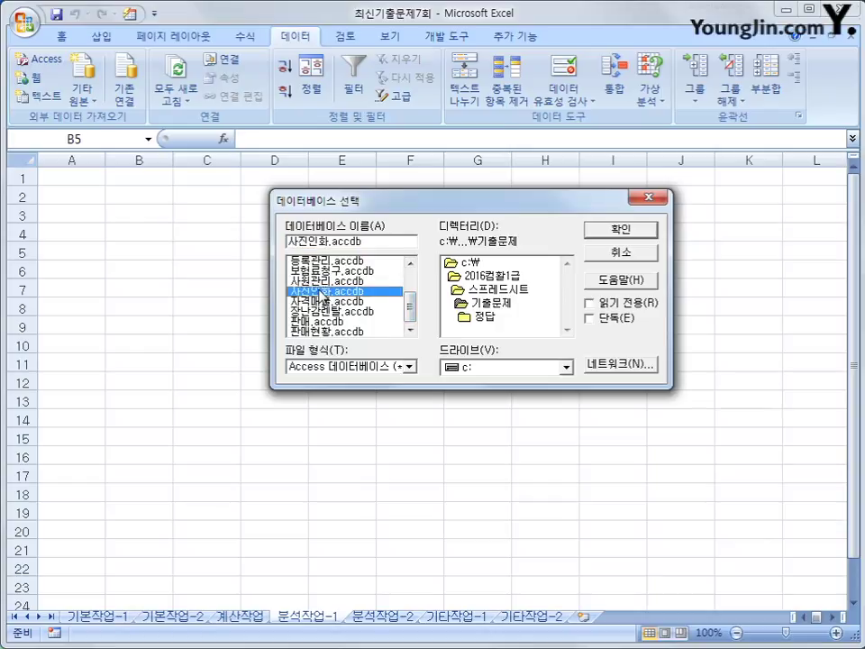
left_click(610, 237)
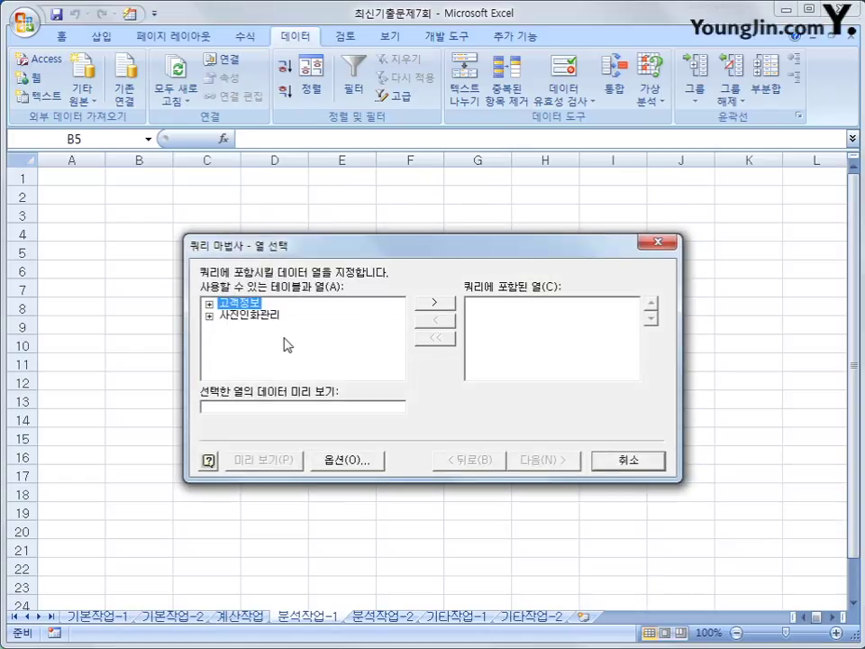
- Add the columns 고객등급, 인화구분, 사이즈 and 결제금액 from the 사진인화관리 table to the query
left_click(256, 321)
double_click(256, 321)
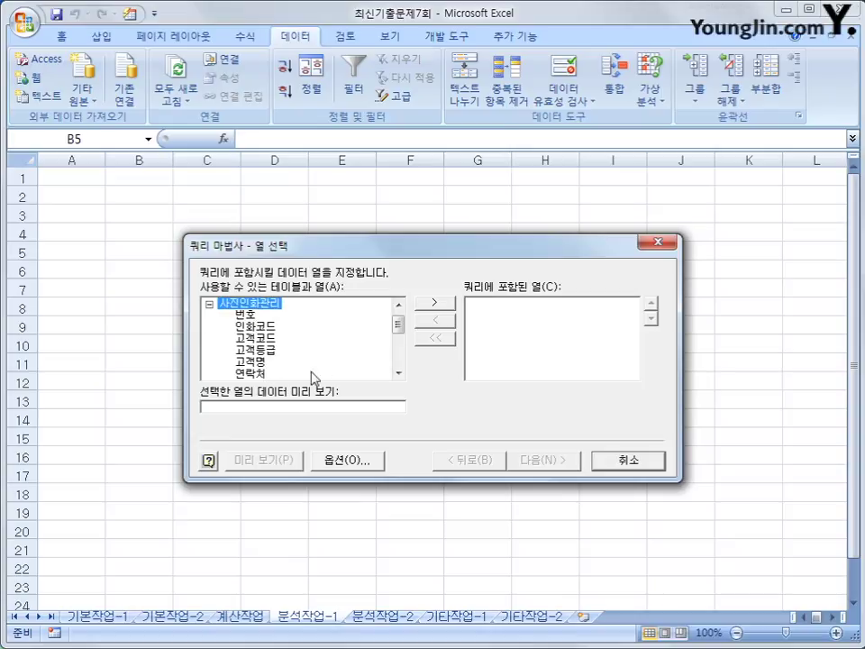
double_click(267, 349)
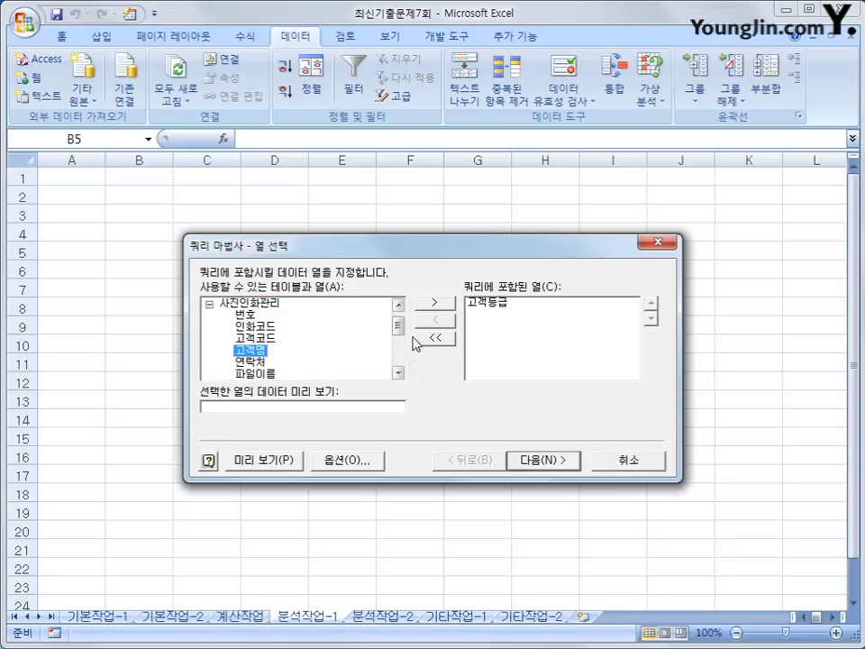
scroll(396, 331, "down", 1)
double_click(263, 364)
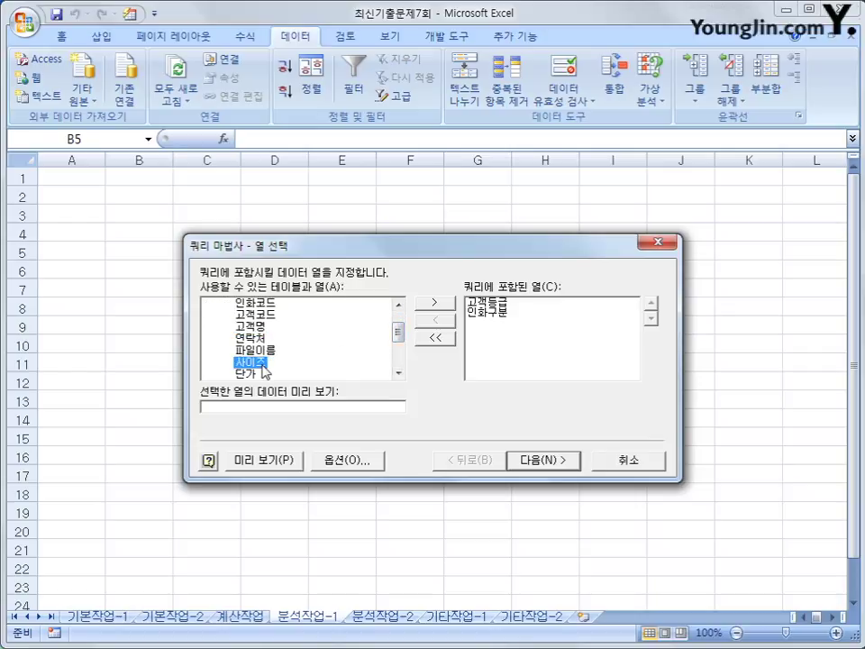
double_click(257, 365)
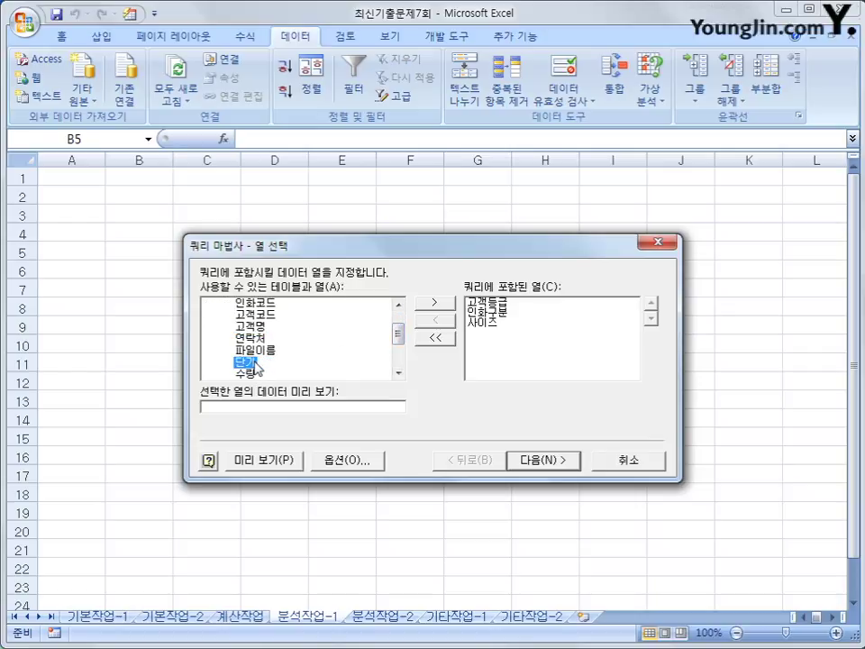
left_click_drag(395, 338, 396, 347)
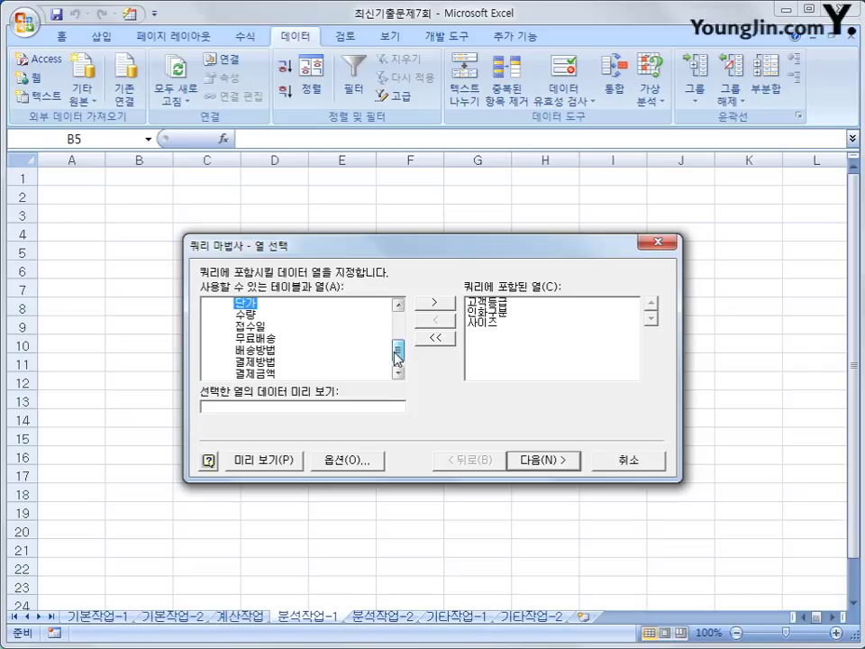
double_click(269, 377)
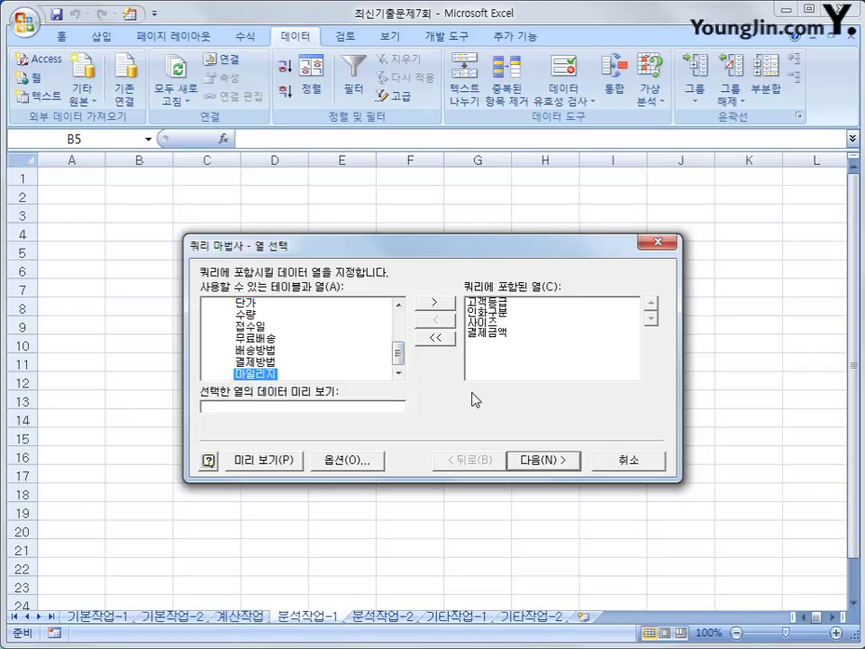
- Finish the query without filtering or sorting and import it as a PivotTable report at $B$5 of the existing worksheet
left_click(540, 464)
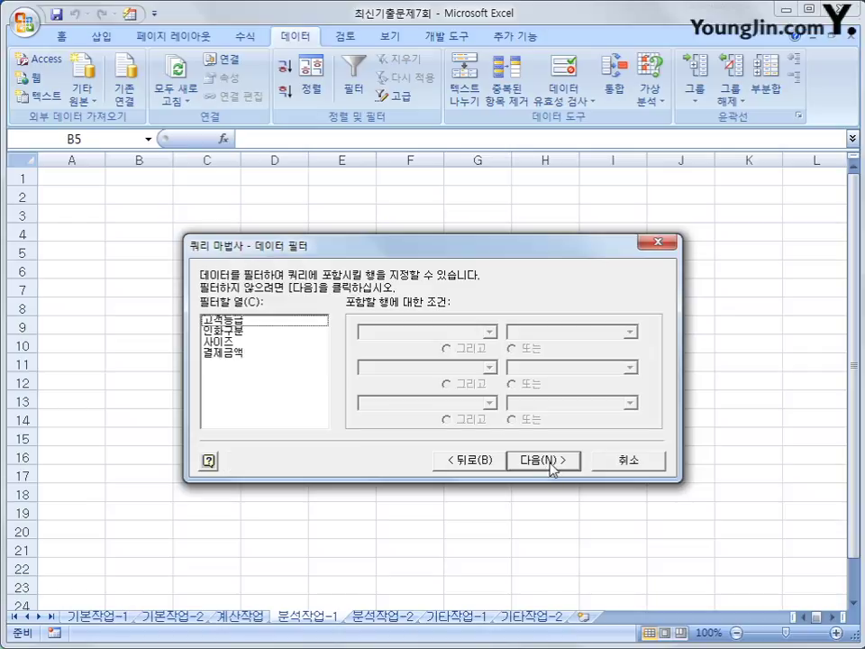
left_click(552, 467)
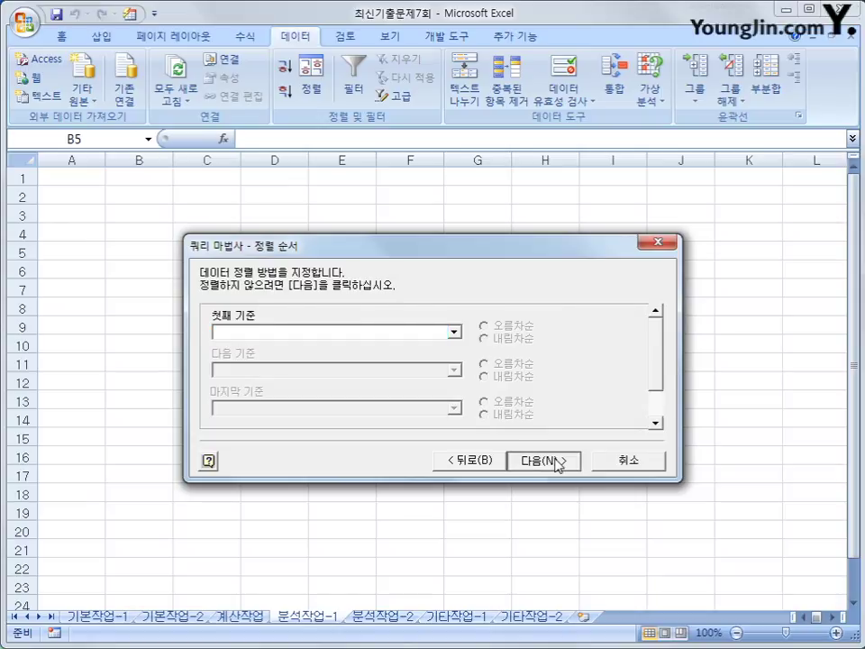
left_click(544, 462)
left_click(544, 462)
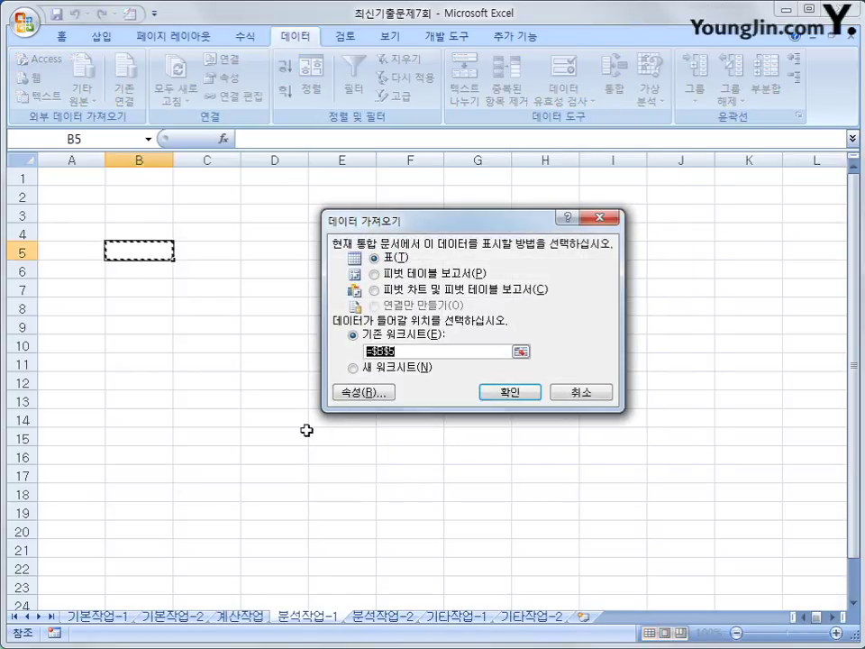
left_click(444, 275)
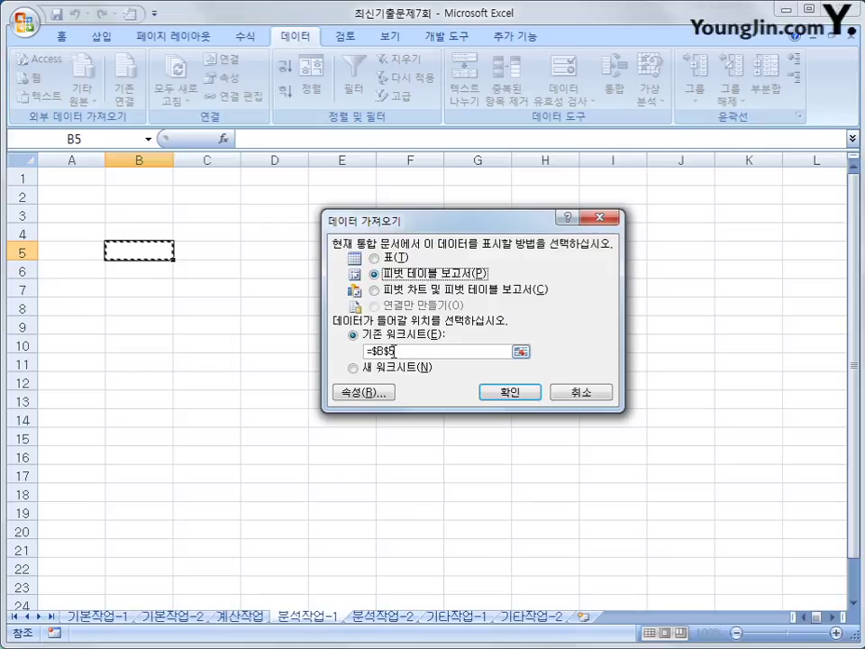
left_click(505, 393)
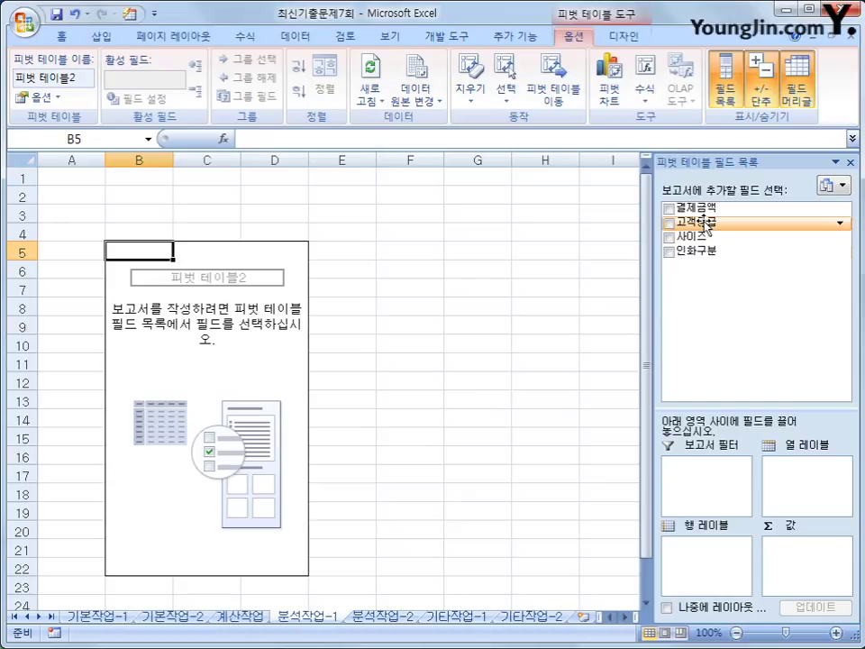
- Lay out the PivotTable with 고객등급 as report filter, 인화구분 as rows, 사이즈 as columns and 결제금액 as values
left_click_drag(696, 221, 719, 492)
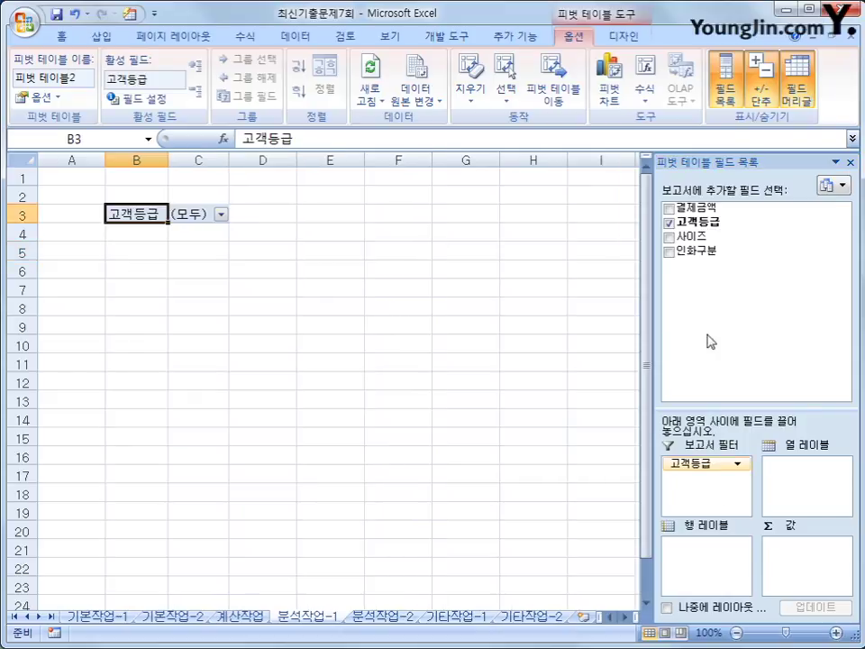
left_click_drag(709, 256, 704, 568)
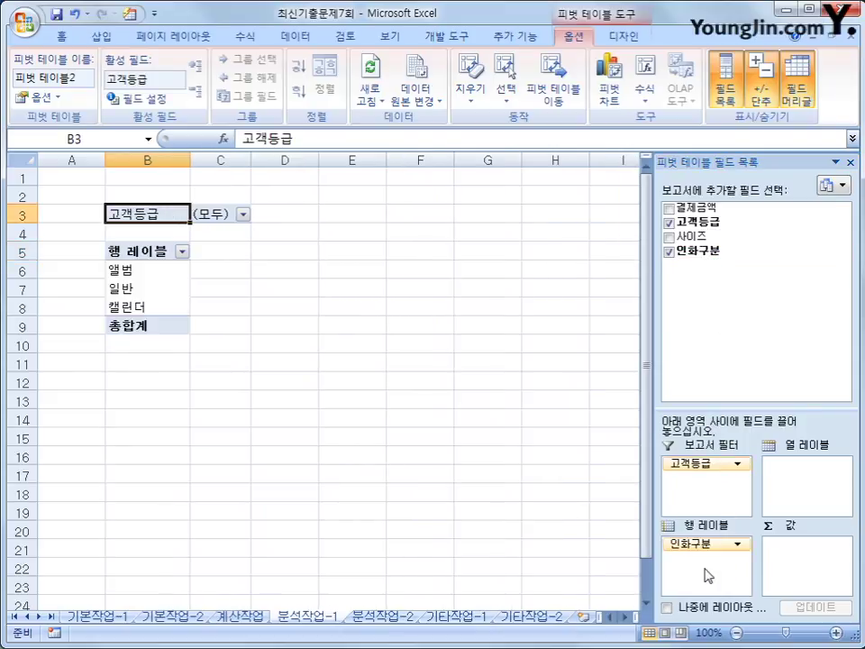
left_click_drag(693, 236, 797, 476)
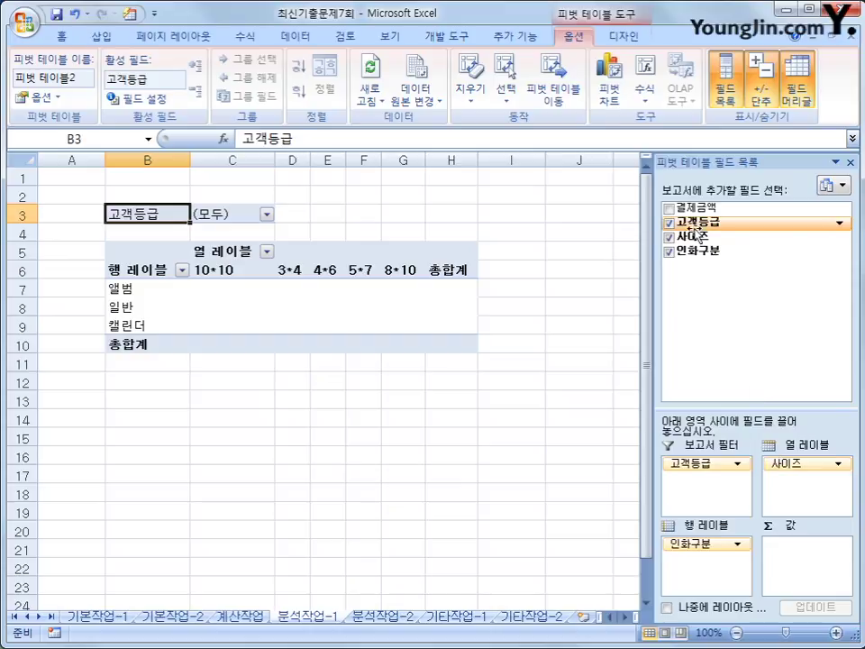
left_click_drag(699, 214, 776, 554)
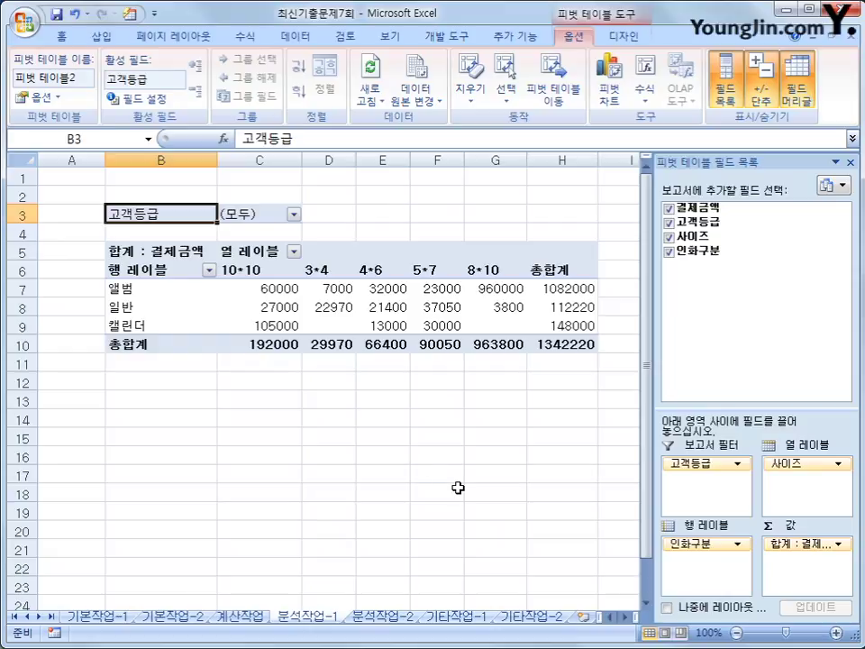
- Change the PivotTable's report layout to tabular form (테이블 형식으로 표시)
left_click(112, 268)
left_click(252, 251)
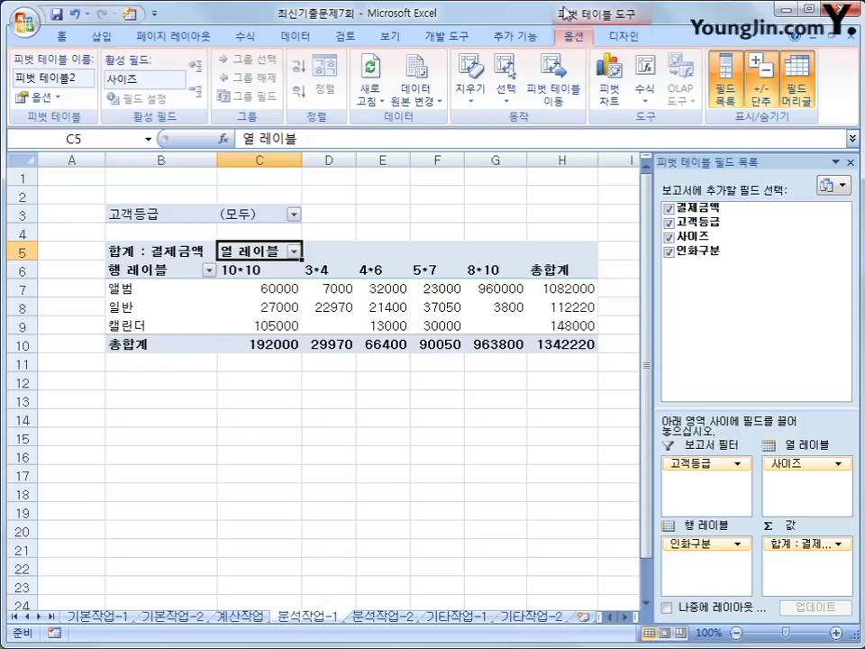
left_click(620, 36)
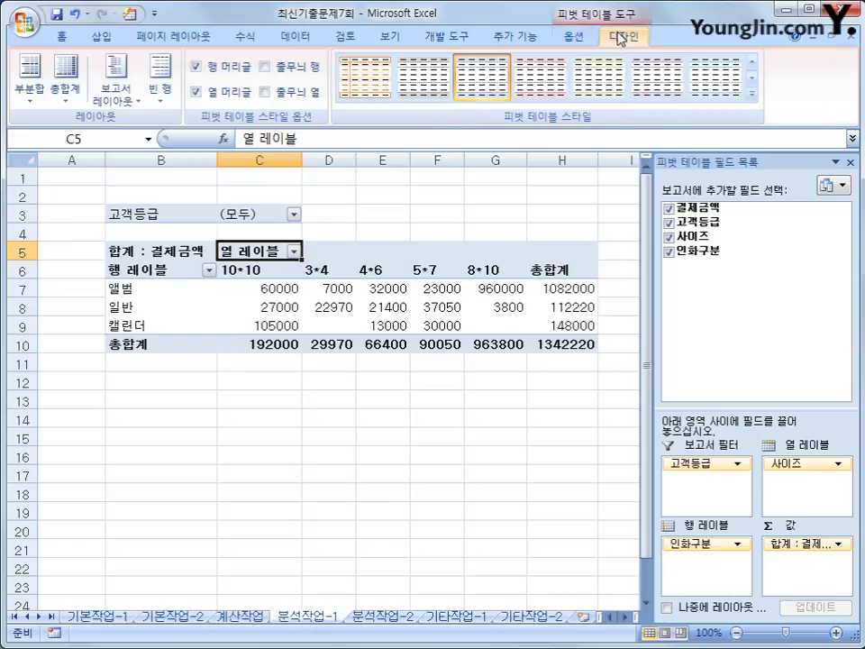
left_click(131, 99)
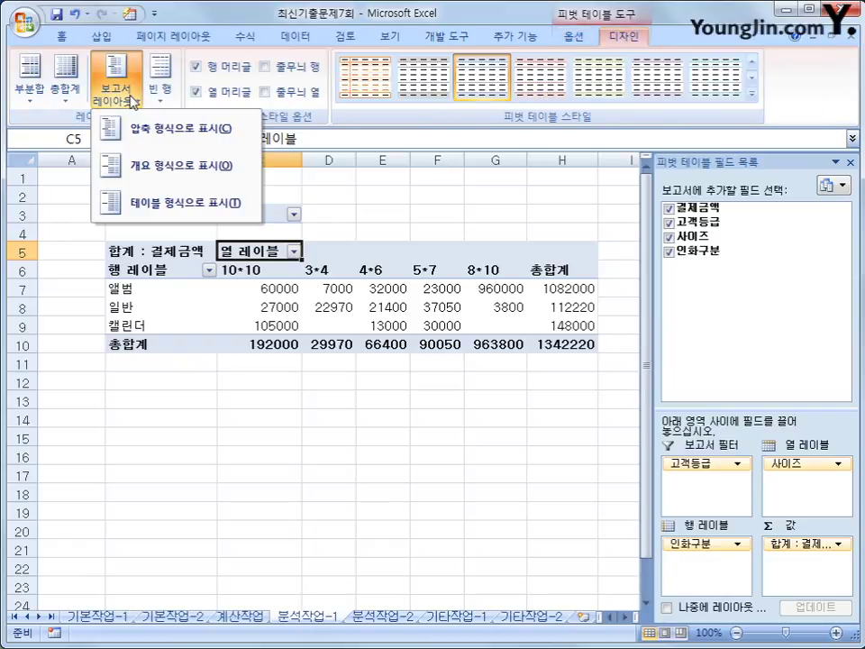
left_click(184, 211)
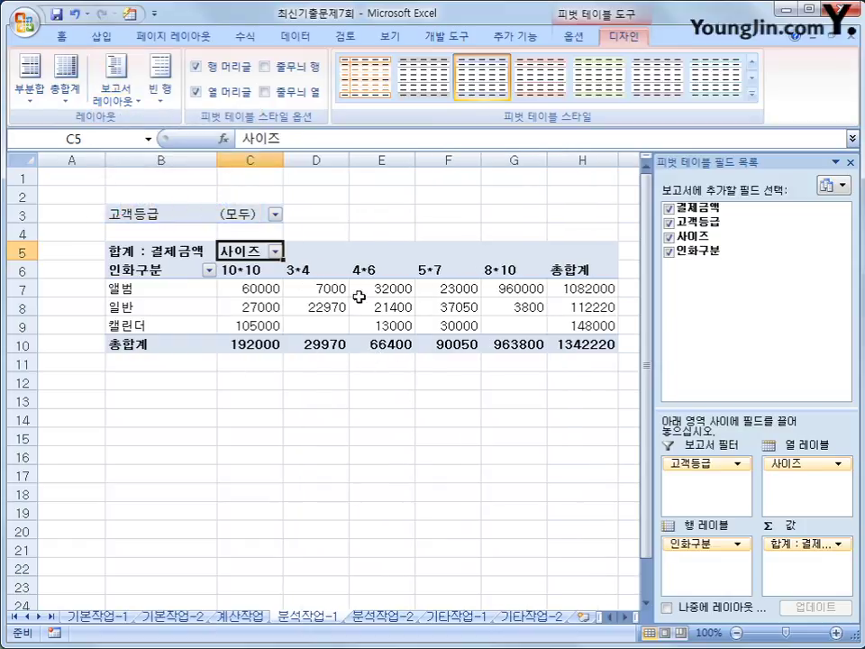
- Move the 10*10 item of the 사이즈 column field to the end of the size columns
mouse_move(430, 317)
left_click(264, 276)
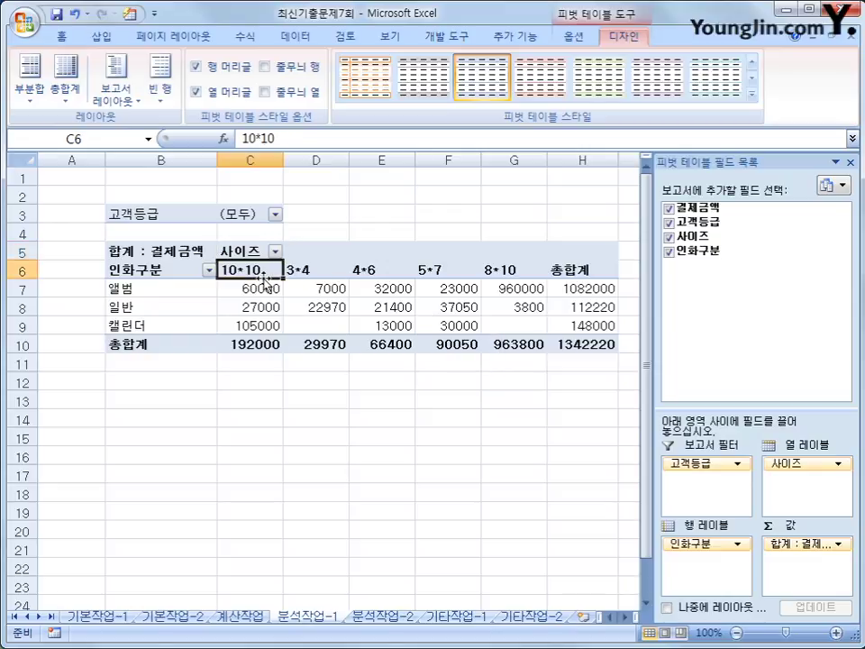
left_click(322, 271)
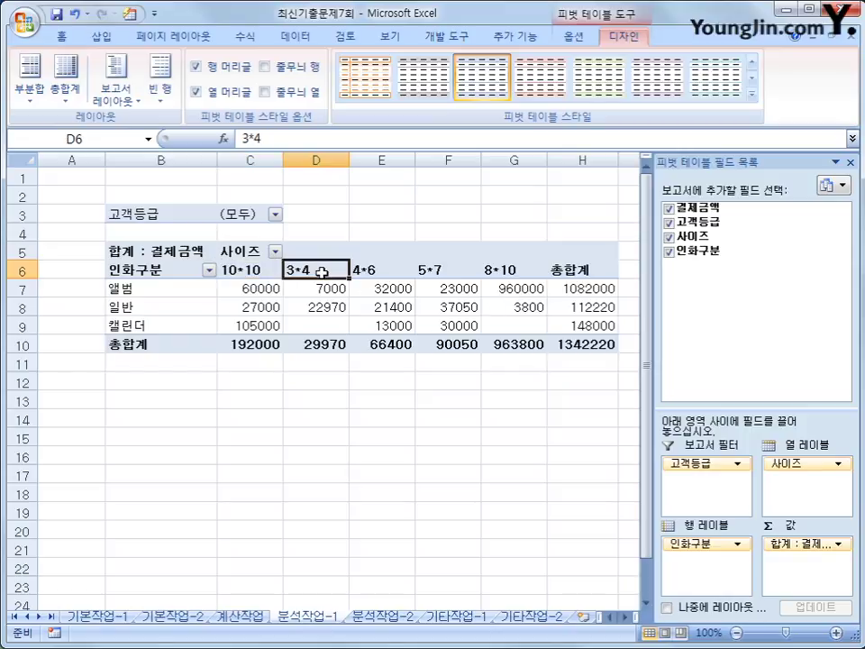
left_click(259, 274)
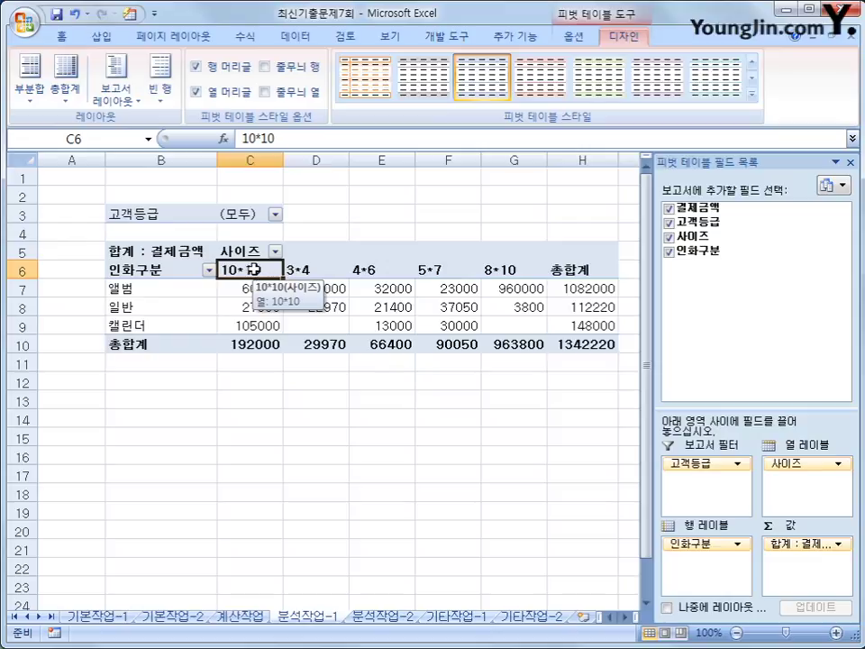
right_click(257, 270)
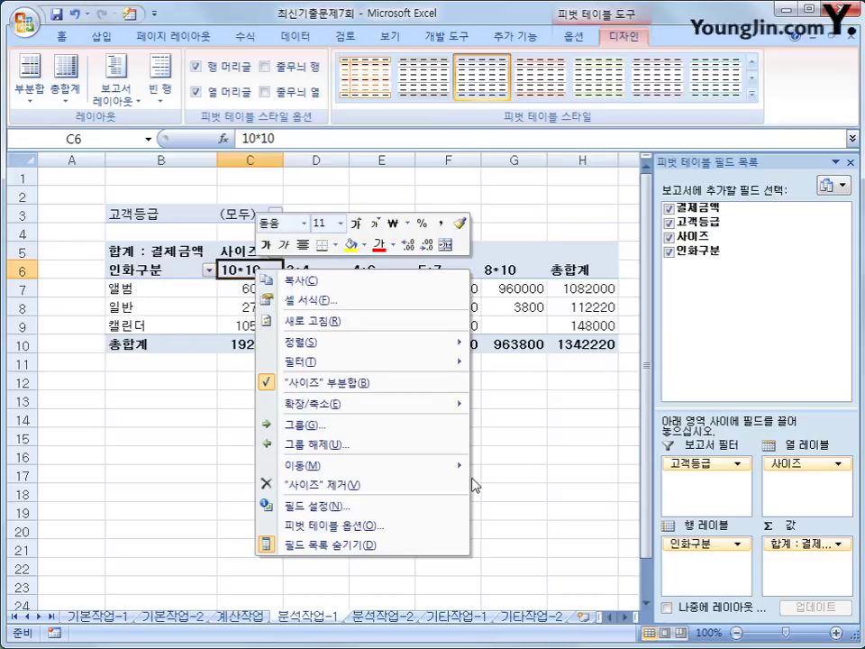
mouse_move(444, 469)
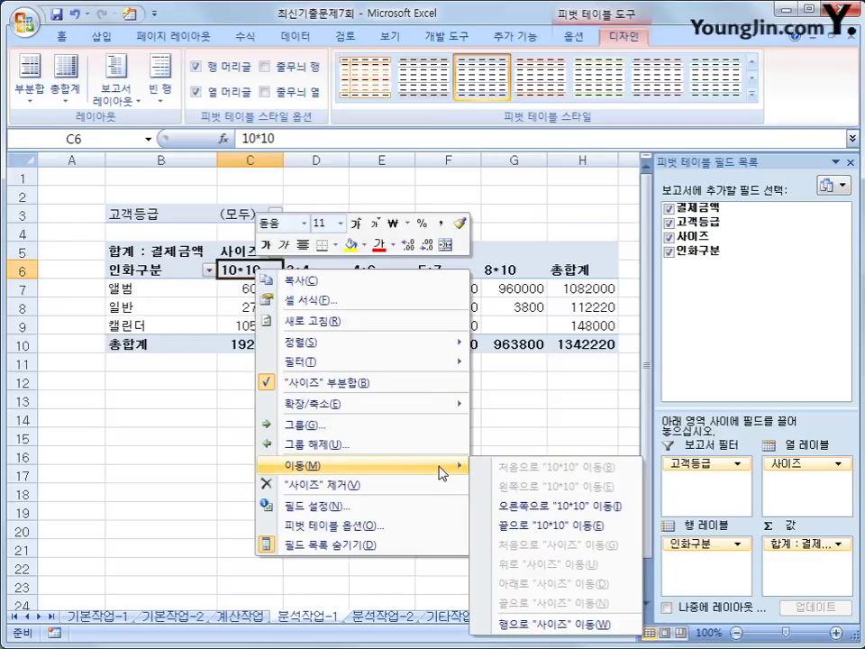
left_click(539, 526)
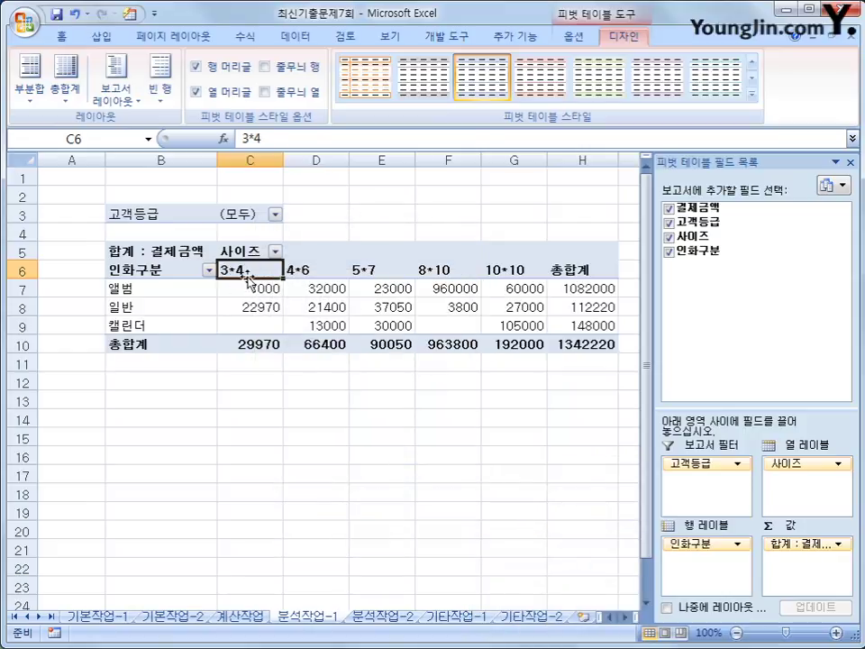
- Format all the PivotTable's value cells, including grand totals, with the 회계 number format, 0 decimals and symbol 없음
mouse_move(252, 296)
left_click_drag(261, 287, 574, 340)
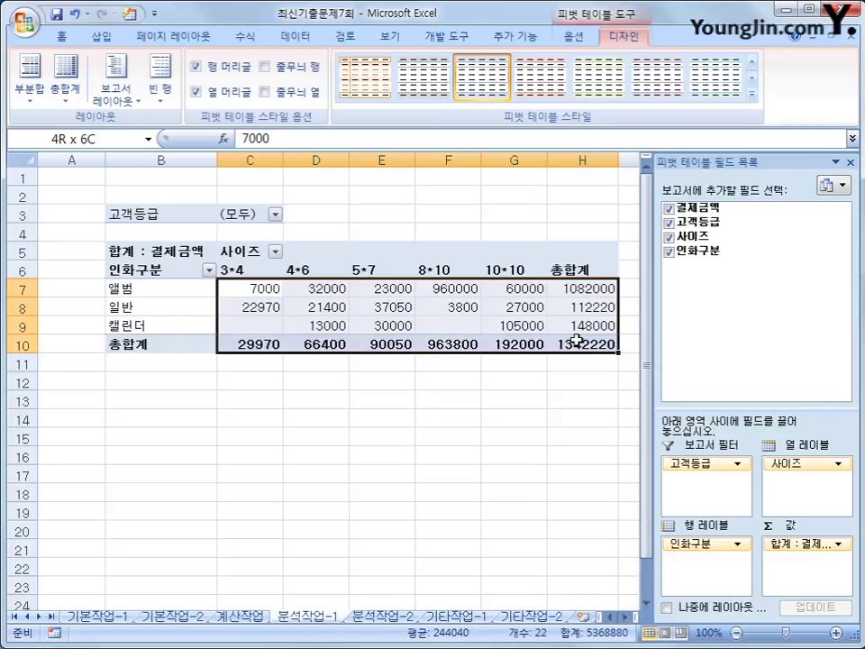
left_click_drag(577, 340, 577, 340)
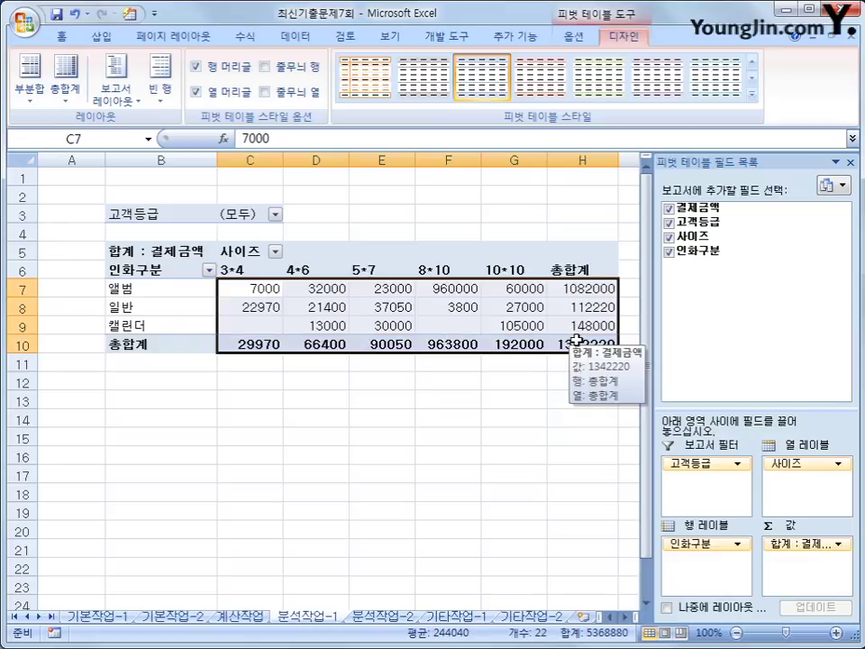
right_click(364, 301)
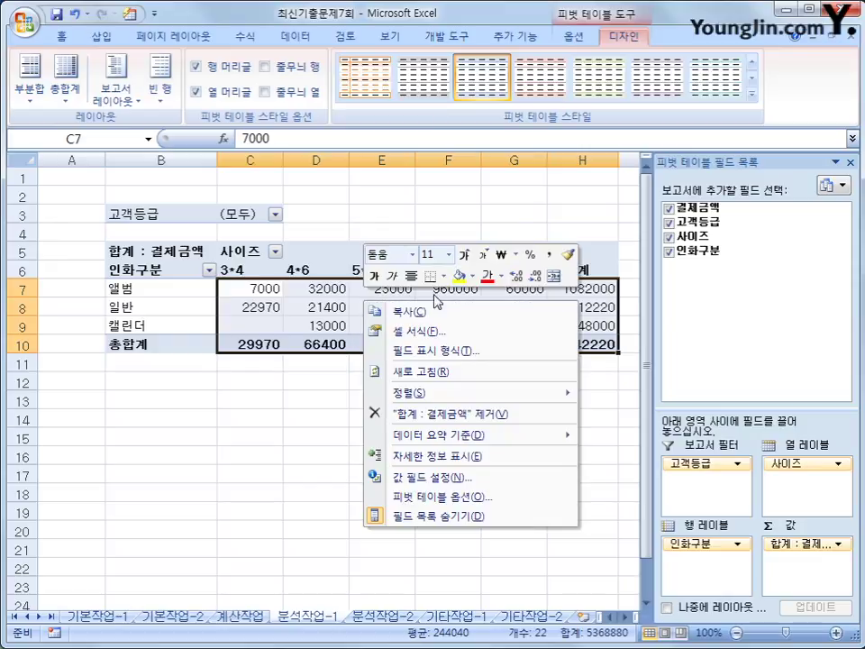
left_click(468, 351)
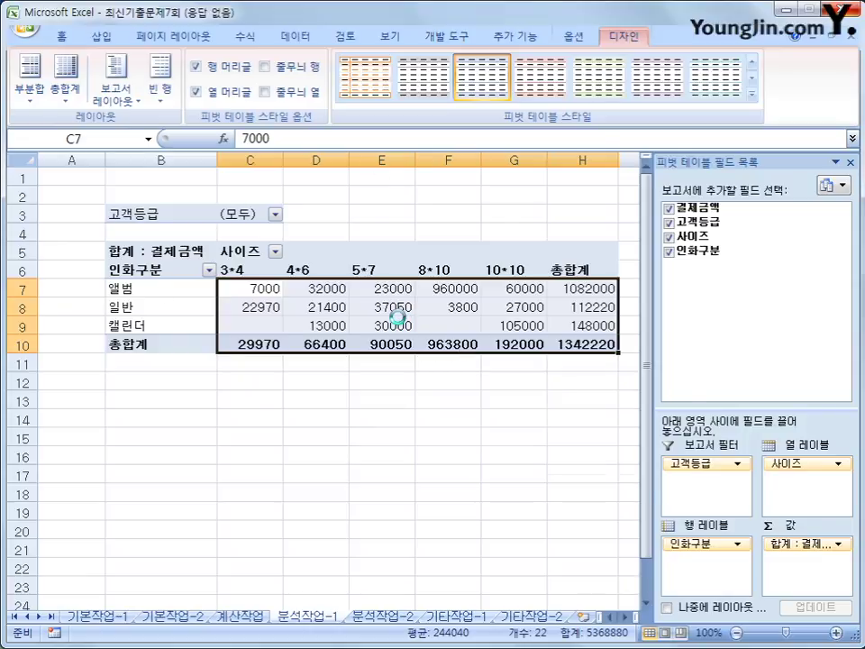
left_click(275, 260)
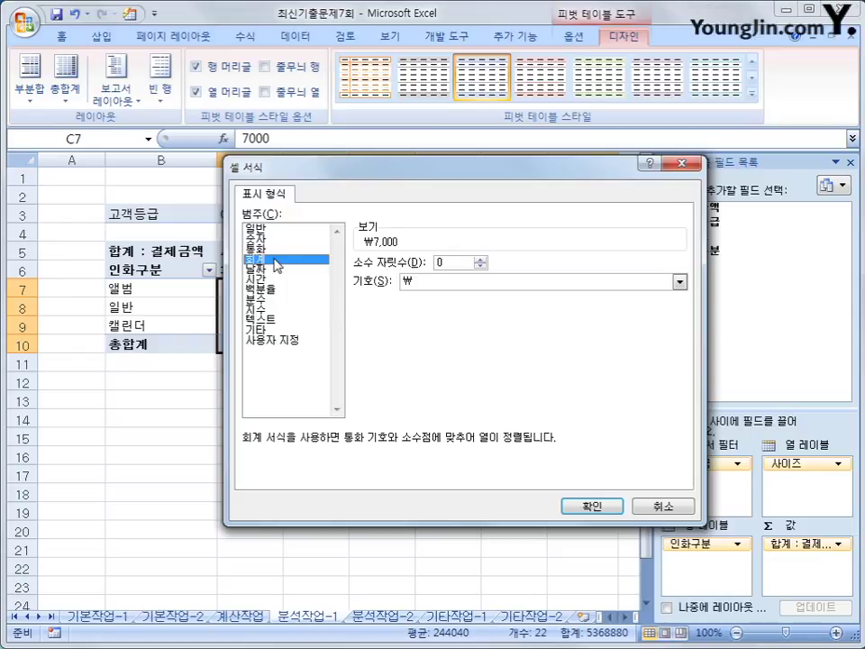
left_click(498, 282)
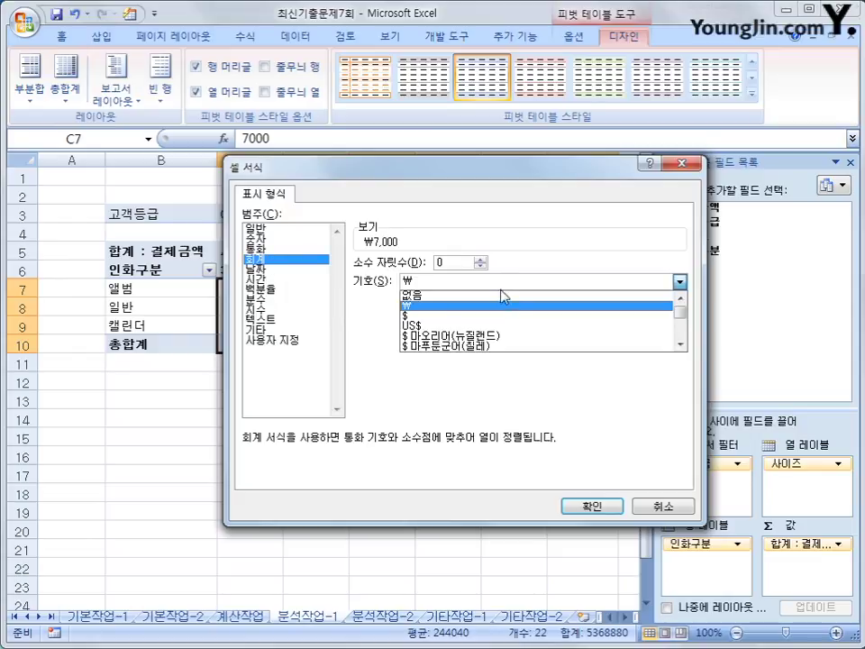
left_click(494, 297)
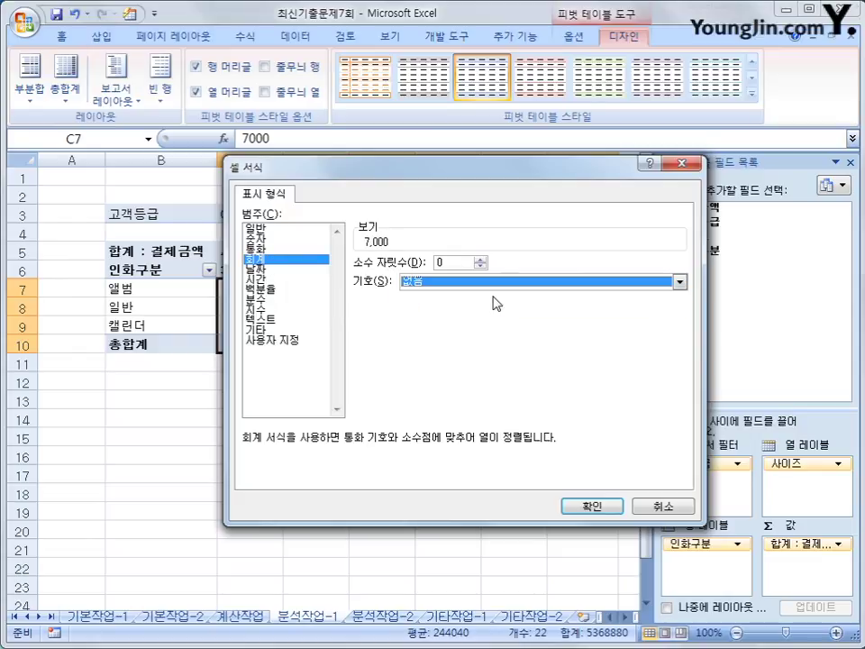
left_click(582, 505)
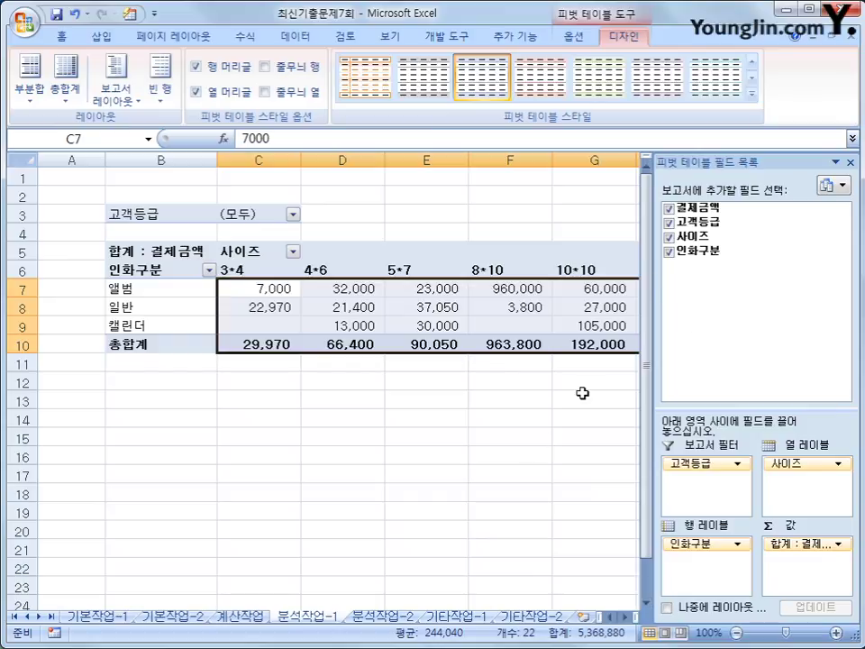
left_click(518, 417)
- Apply the 표 1 AutoFormat (자동 서식) to the PivotTable
left_click(396, 289)
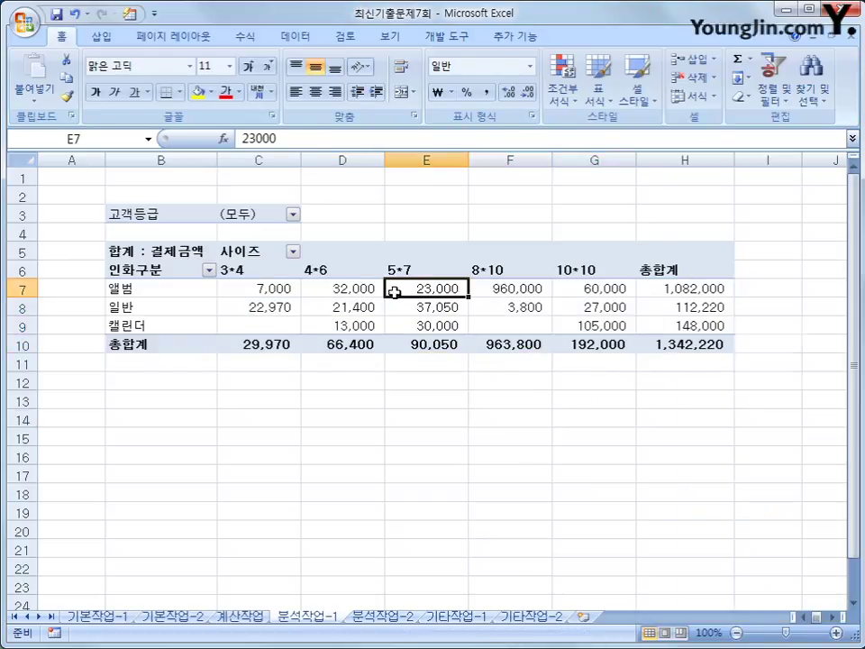
mouse_move(547, 306)
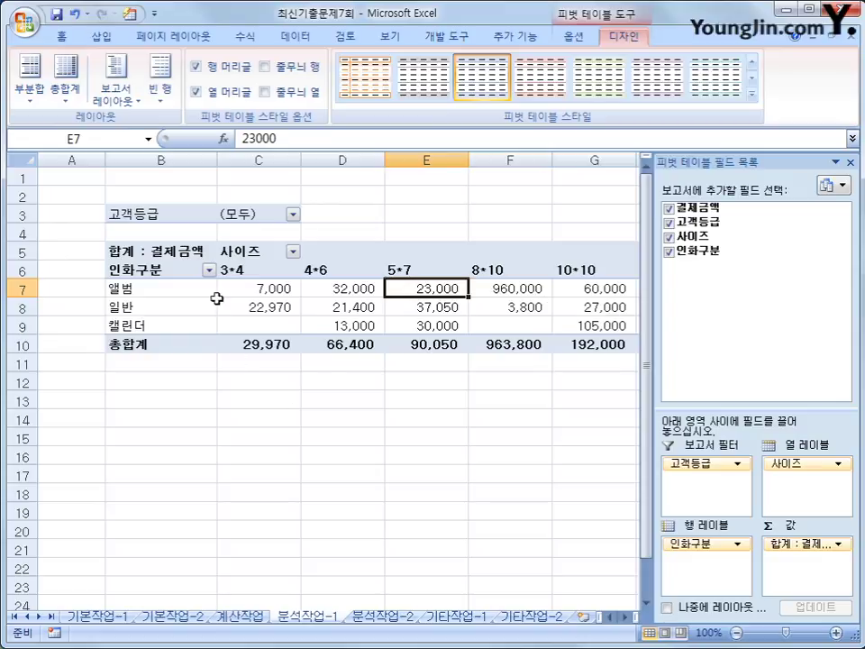
left_click(131, 15)
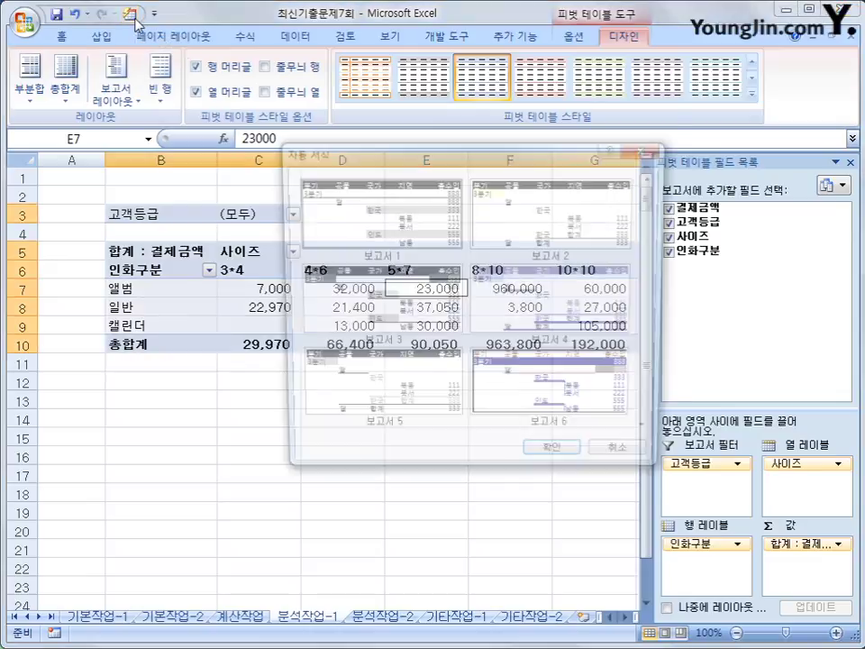
left_click_drag(655, 200, 657, 279)
left_click(555, 302)
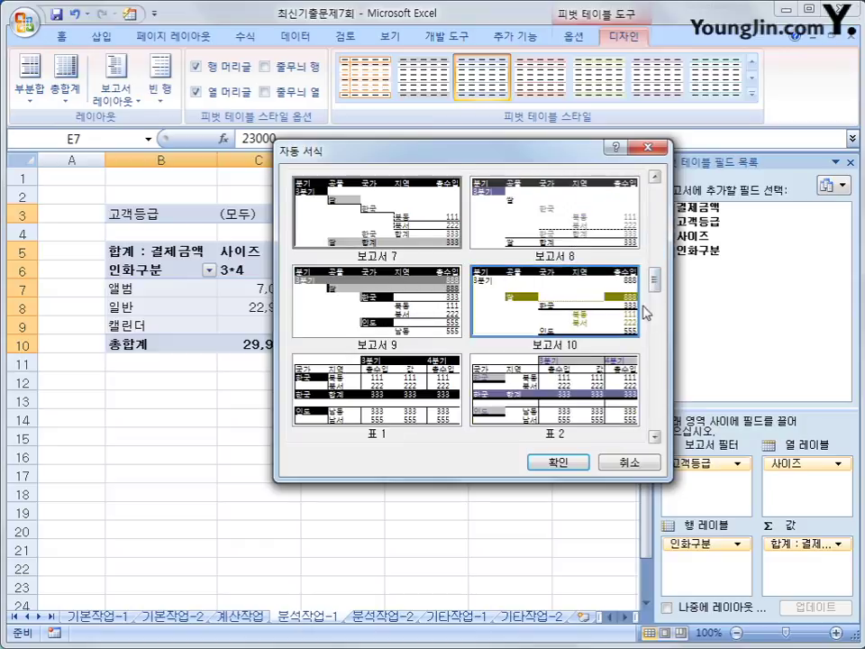
left_click(377, 389)
left_click(559, 464)
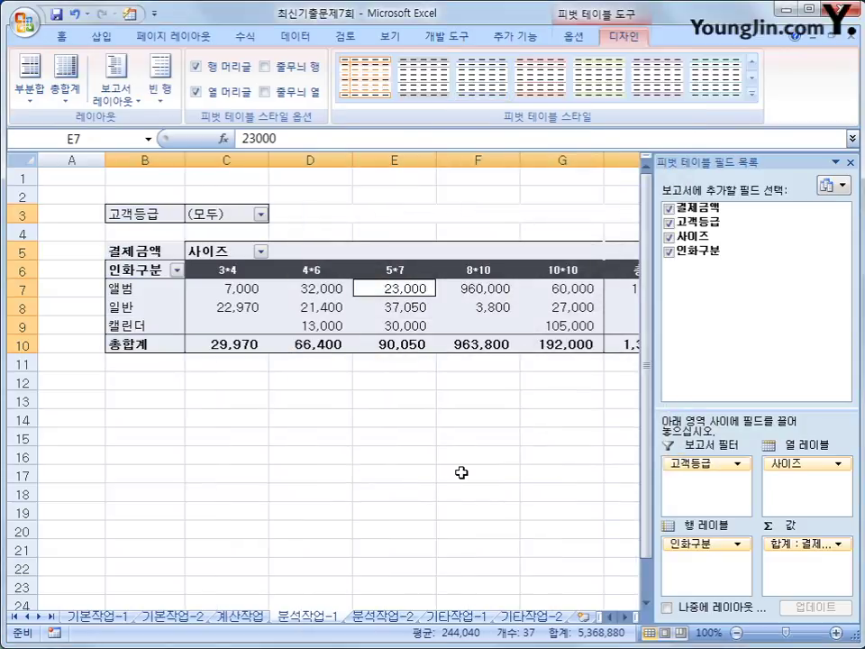
left_click(461, 473)
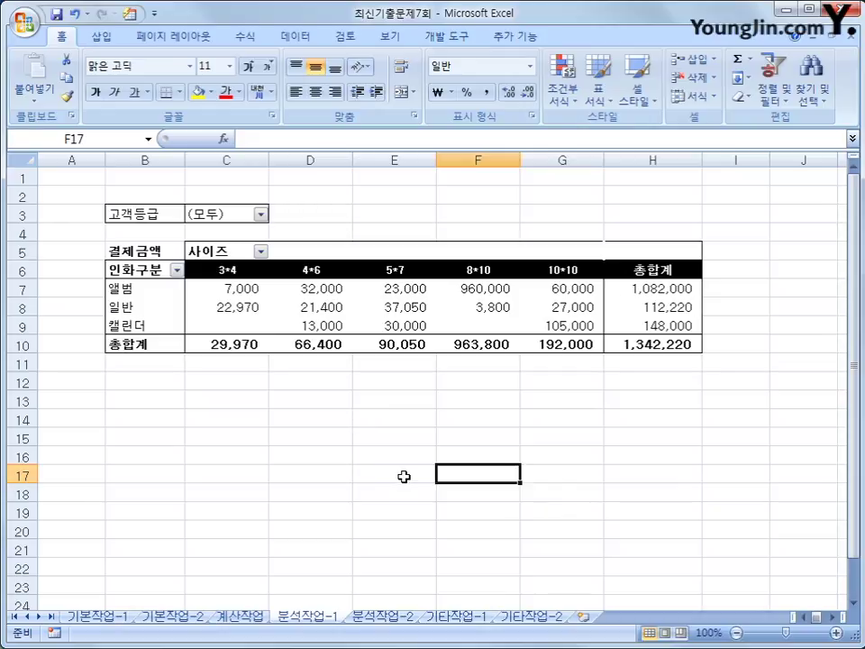
- On the 분석작업-2 sheet, start recording a macro named 인화구분, stored in the current workbook
left_click(377, 617)
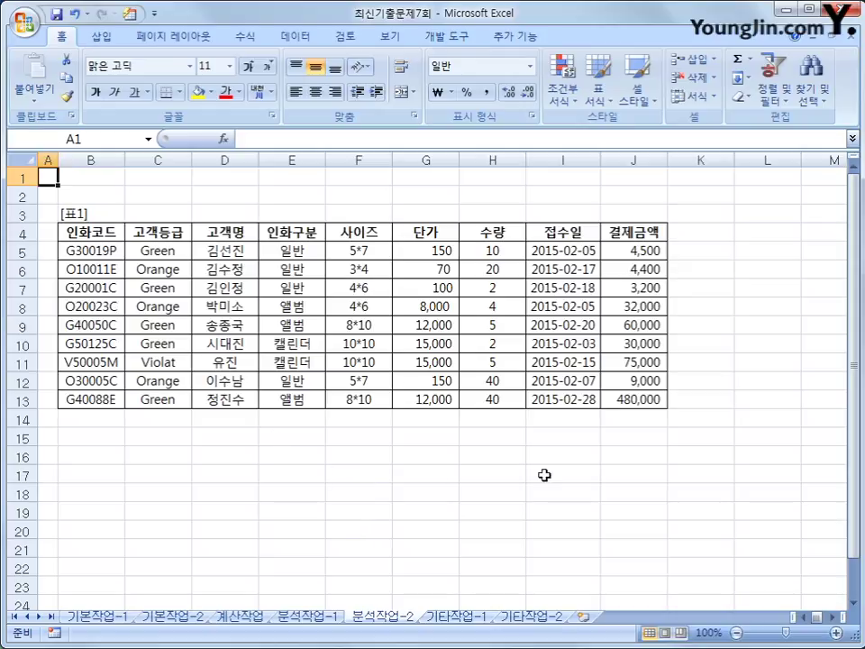
left_click(741, 206)
left_click(625, 435)
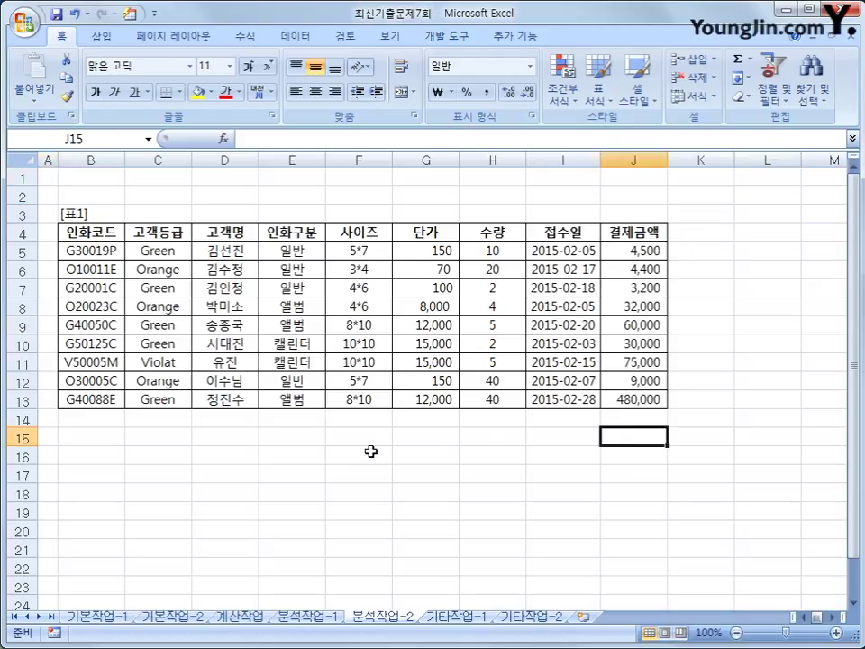
left_click(368, 452)
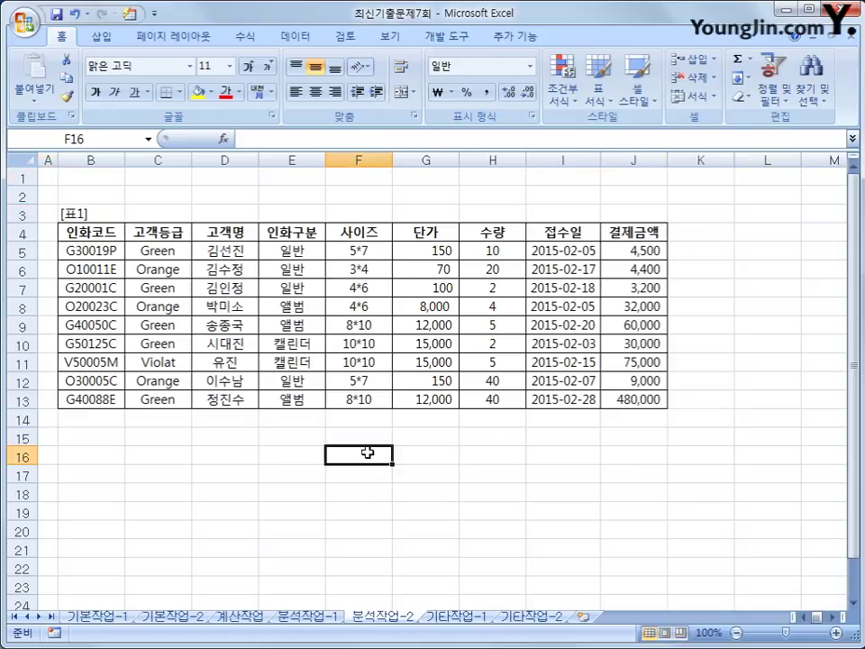
left_click(448, 36)
left_click(122, 58)
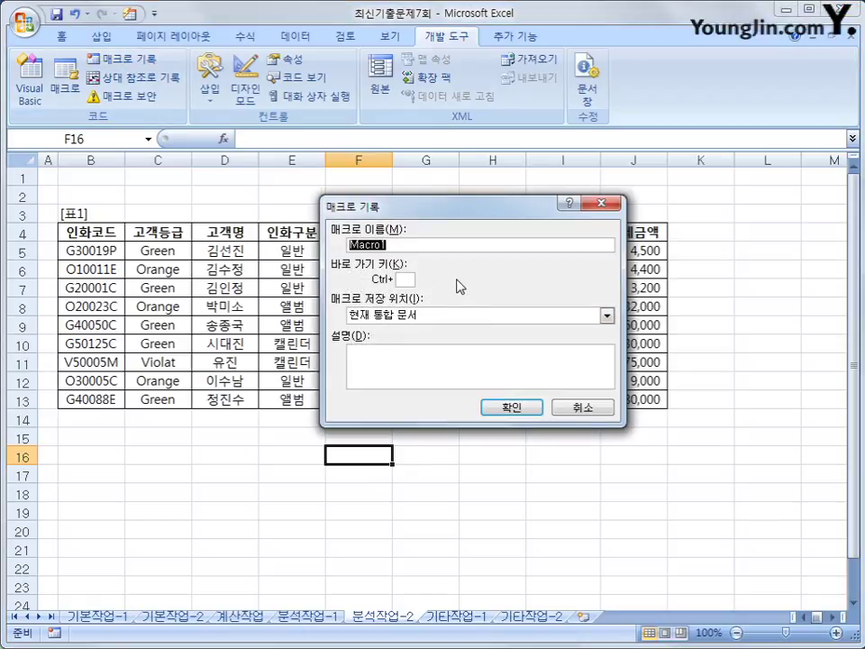
type("dls")
key("BackSpace")
key("BackSpace")
key("BackSpace")
type("인화구")
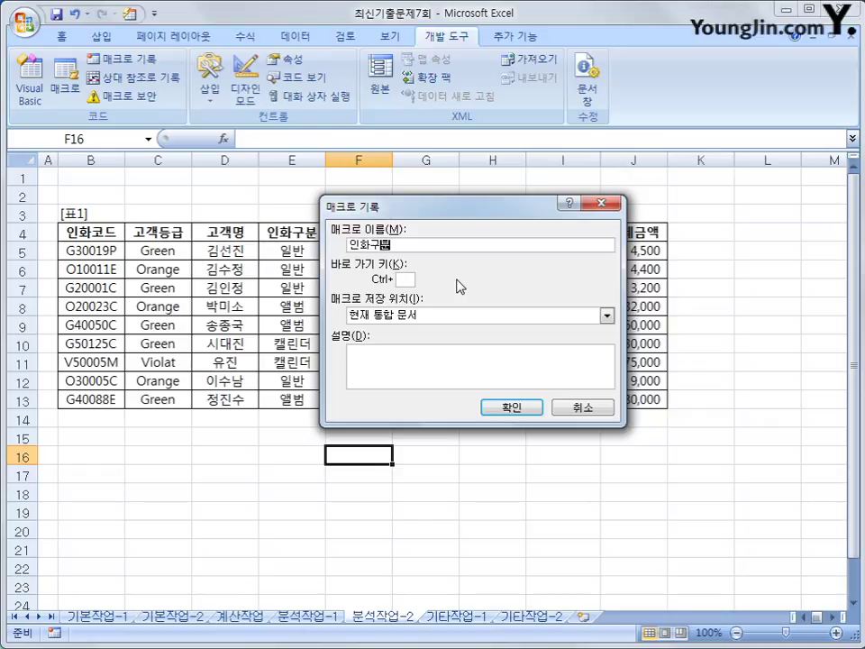
type("분")
left_click(518, 411)
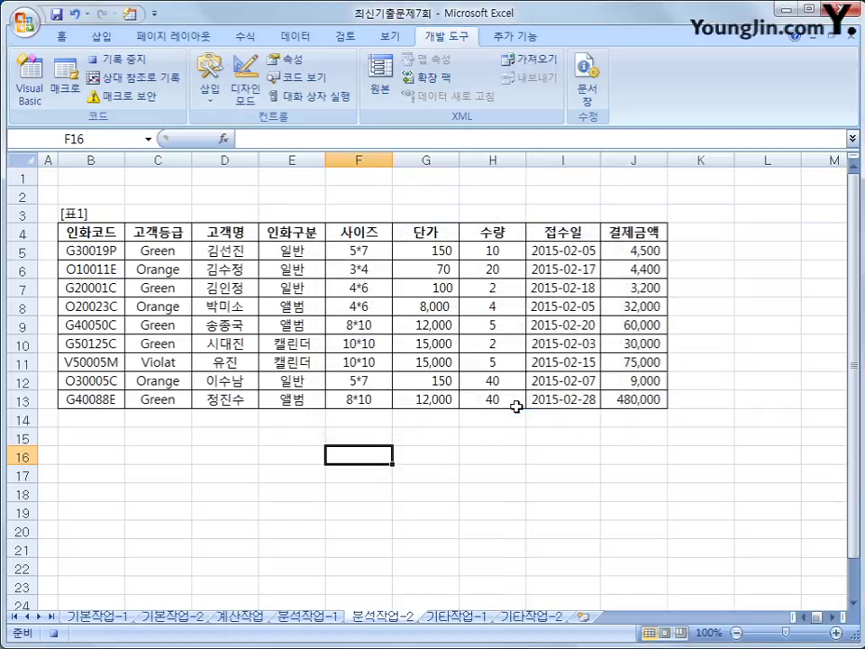
- Sort the [표1] table by 인화구분 in ascending order
left_click(241, 235)
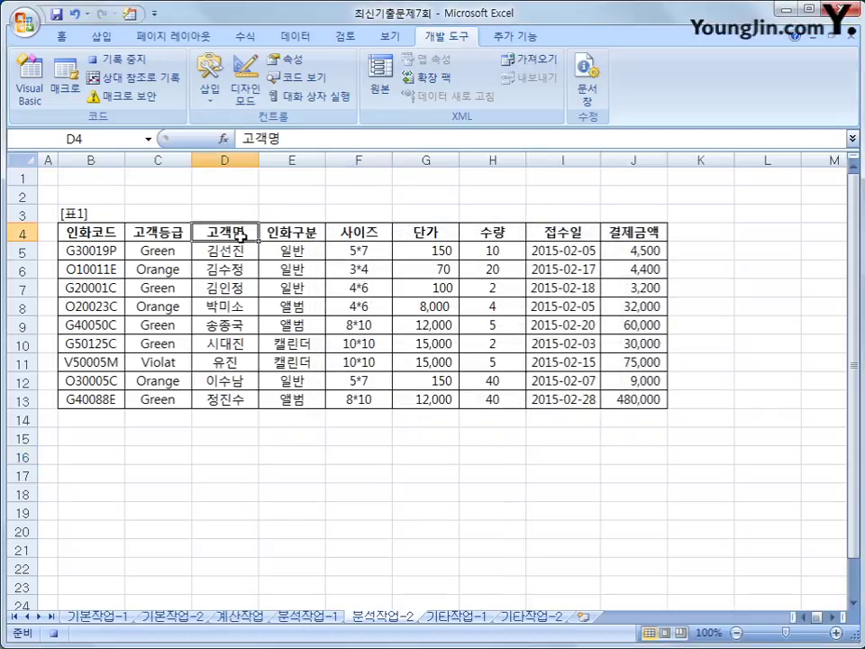
left_click(284, 233)
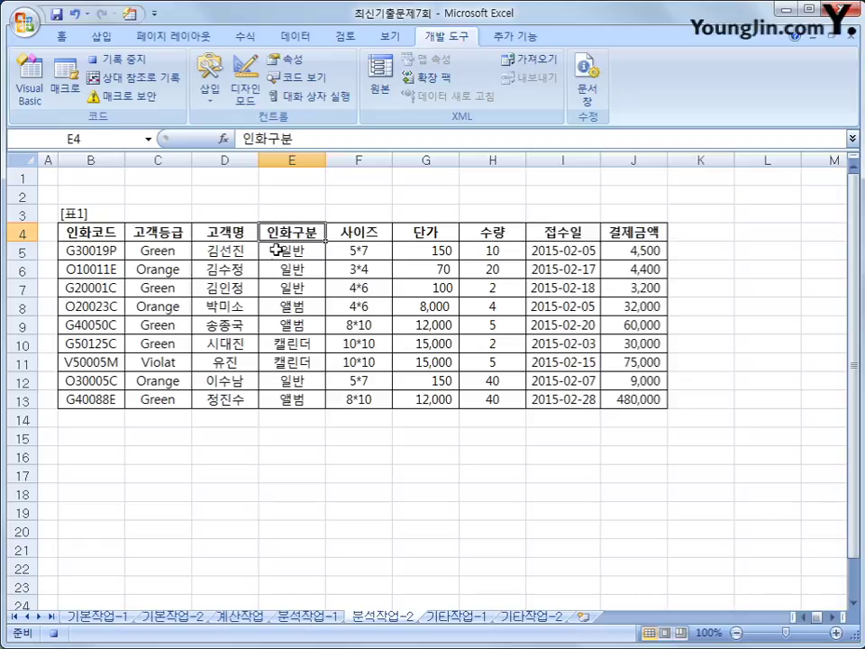
left_click(291, 269)
left_click(300, 326)
left_click(293, 248)
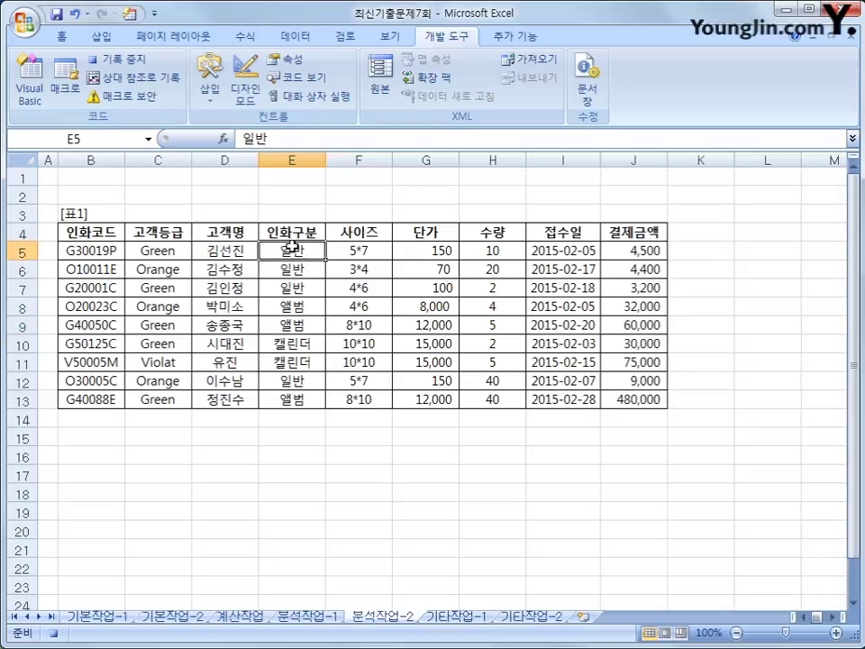
left_click(296, 37)
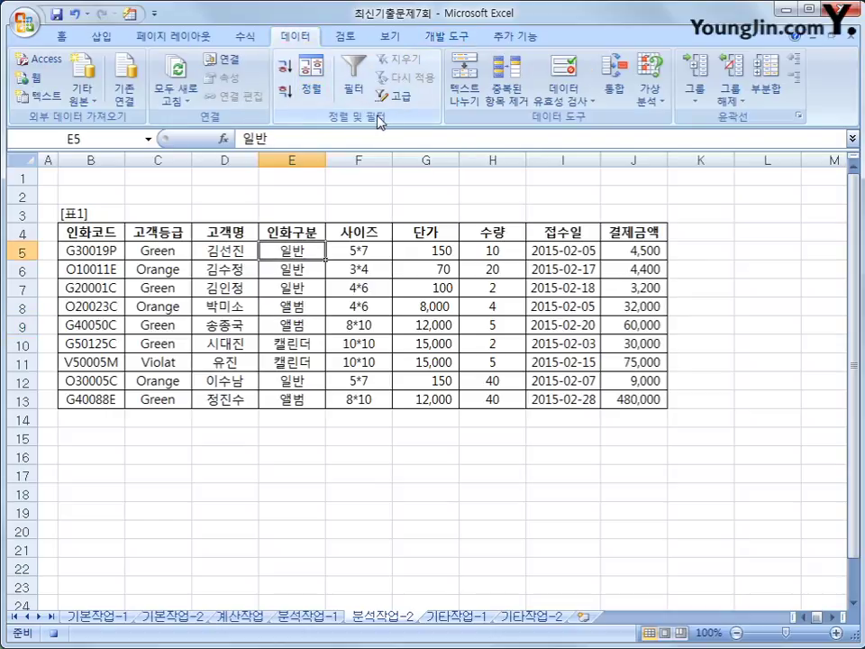
left_click(284, 68)
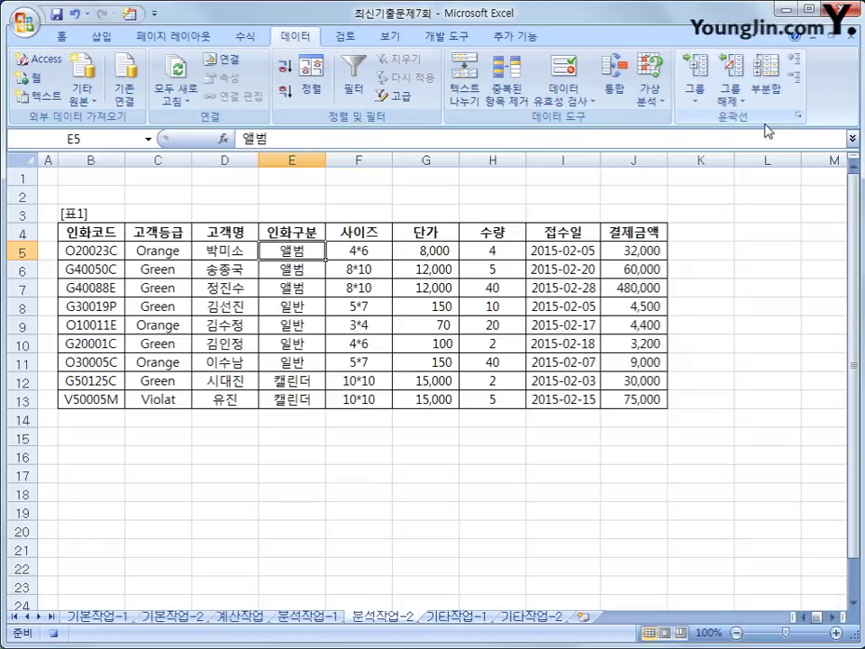
- Add subtotals (부분합) to [표1], grouped by 인화구분, using the 합계 function on 수량 and 결제금액
left_click(766, 88)
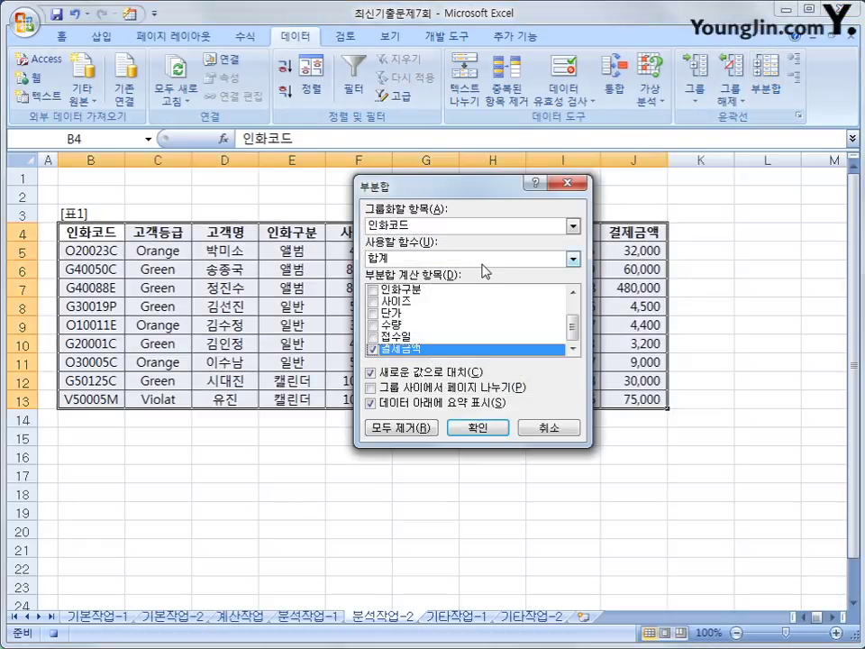
left_click(472, 227)
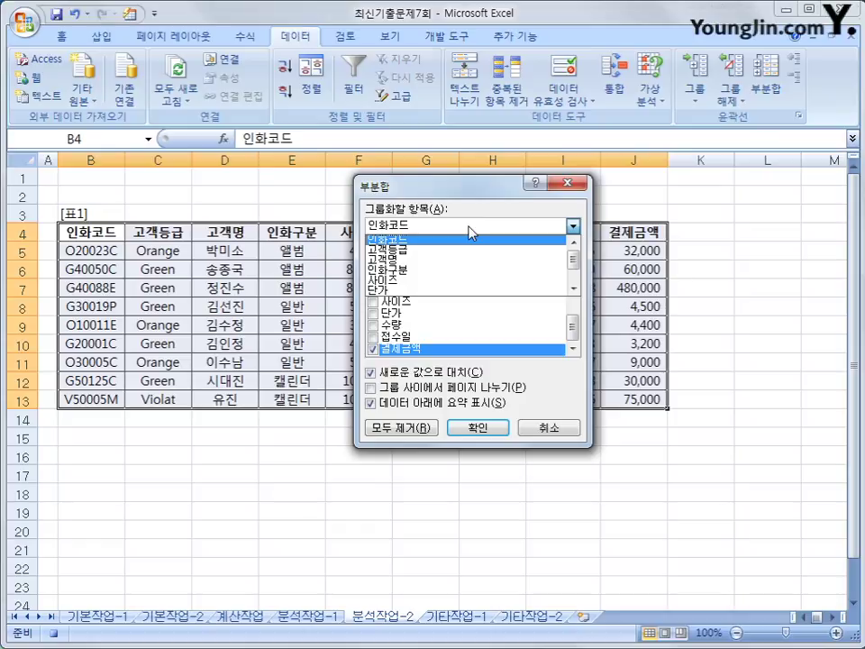
left_click(468, 269)
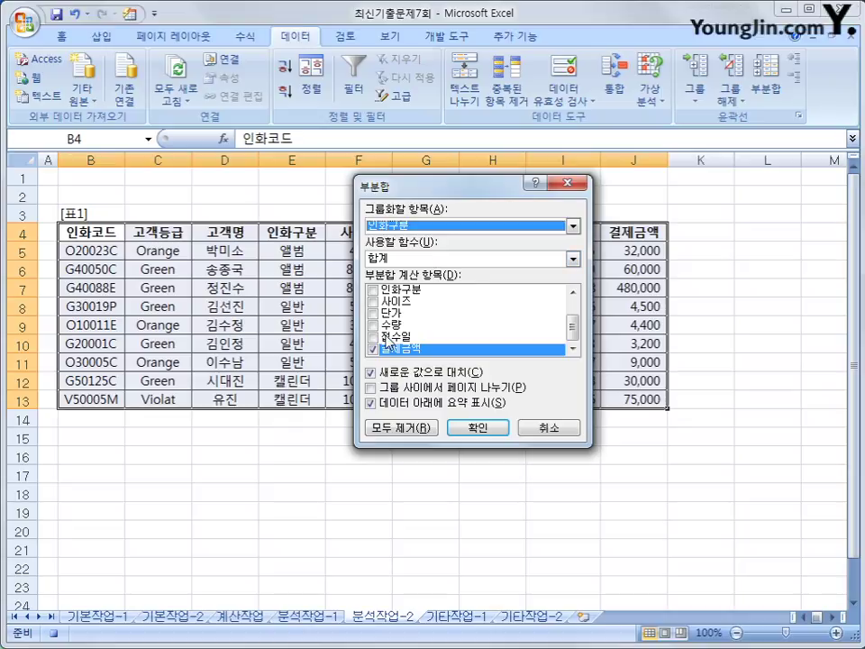
left_click(372, 325)
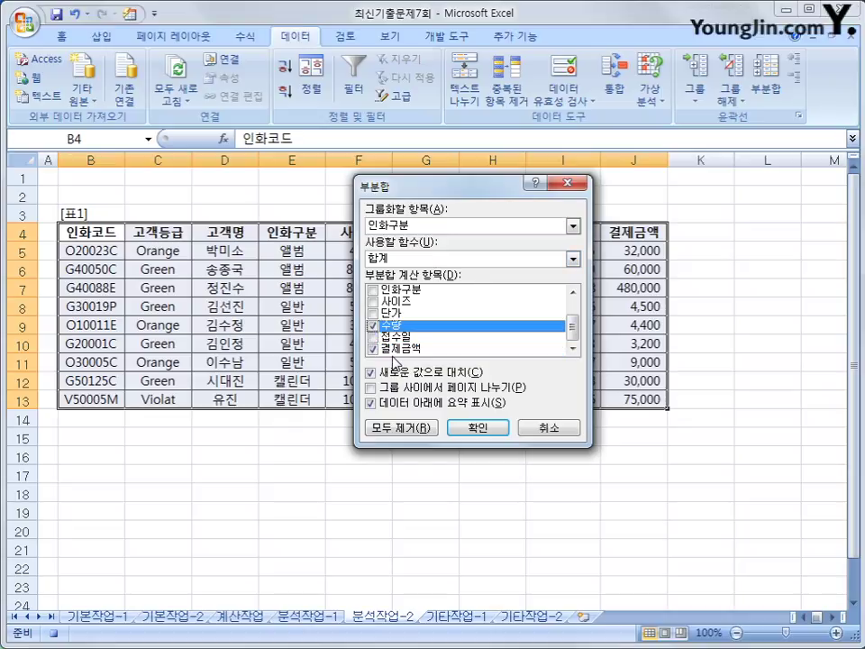
left_click(484, 429)
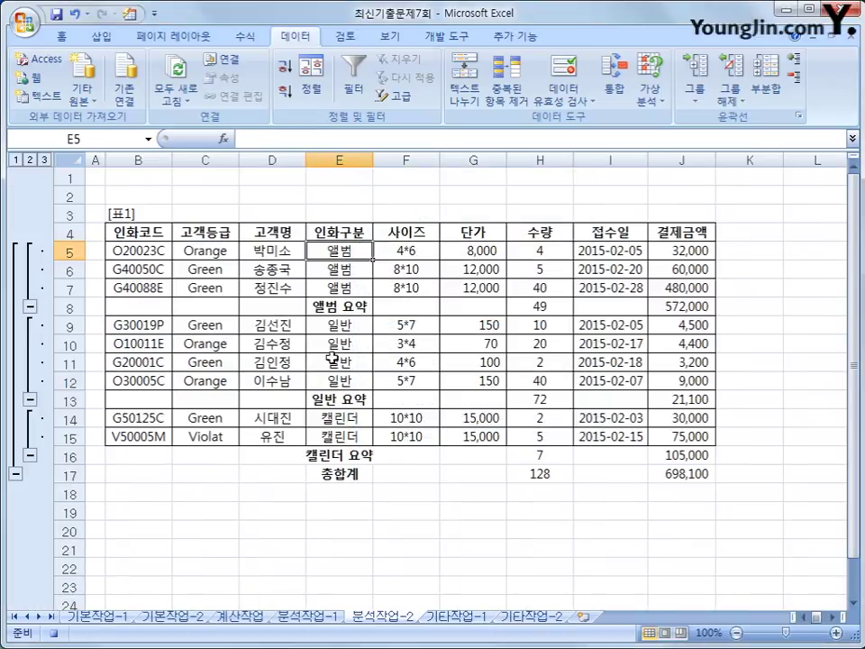
- Check the 수량 and 결제금액 subtotals of each 인화구분 group and stop recording the macro
left_click_drag(333, 250, 338, 471)
left_click(541, 307)
left_click(686, 308)
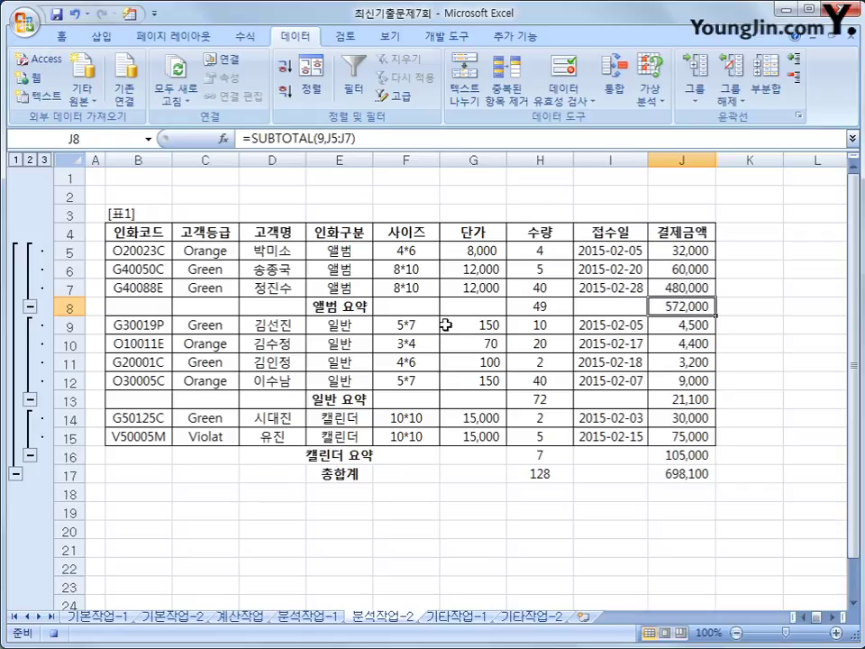
left_click(442, 37)
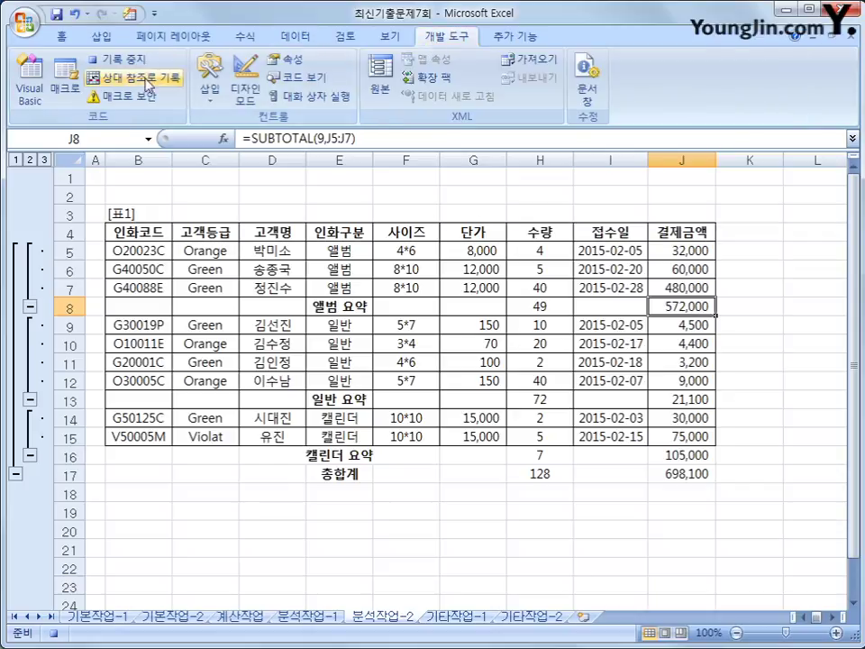
left_click(112, 59)
left_click(806, 456)
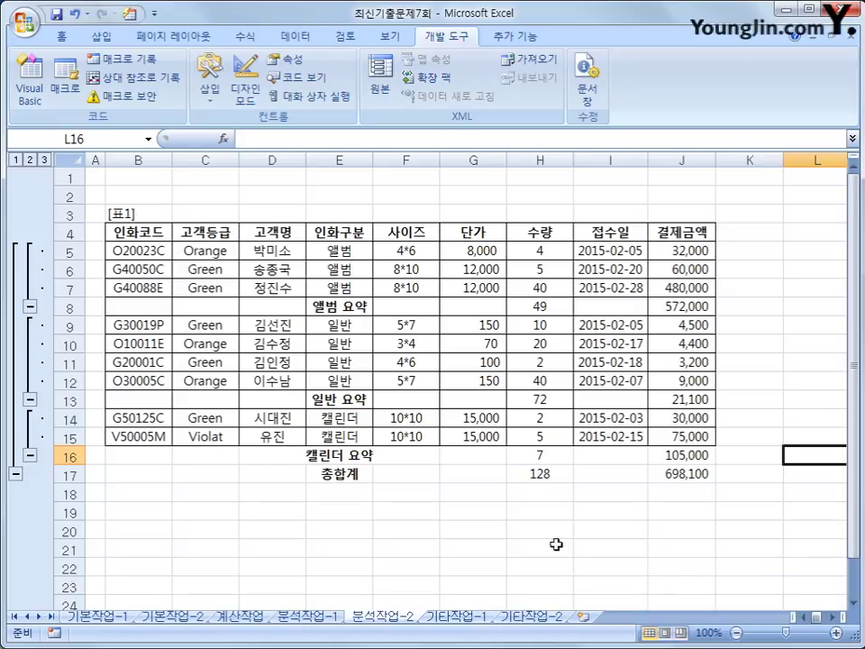
- Draw a form control button over cells H2:J3 and assign the 인화구분 macro to it
left_click(212, 95)
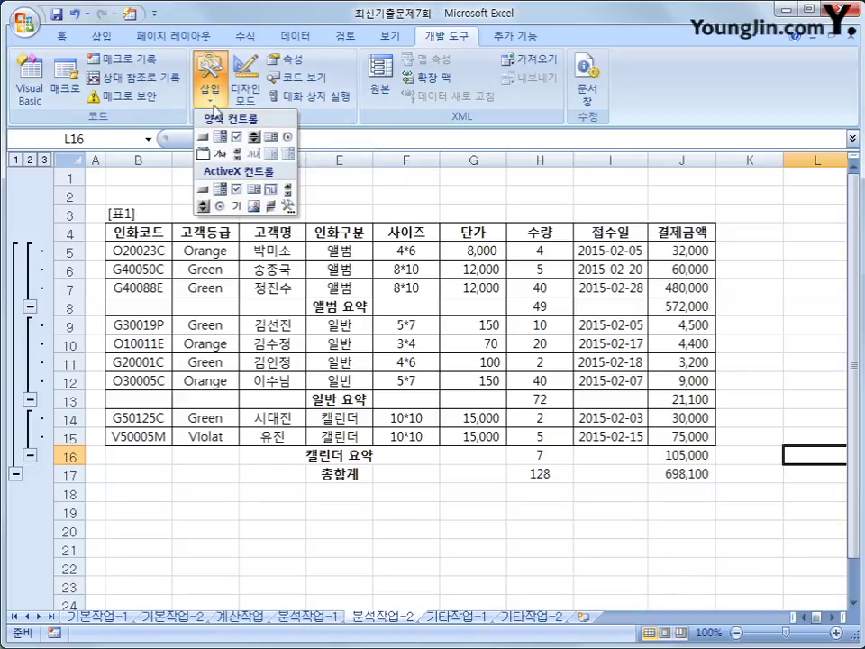
left_click(204, 137)
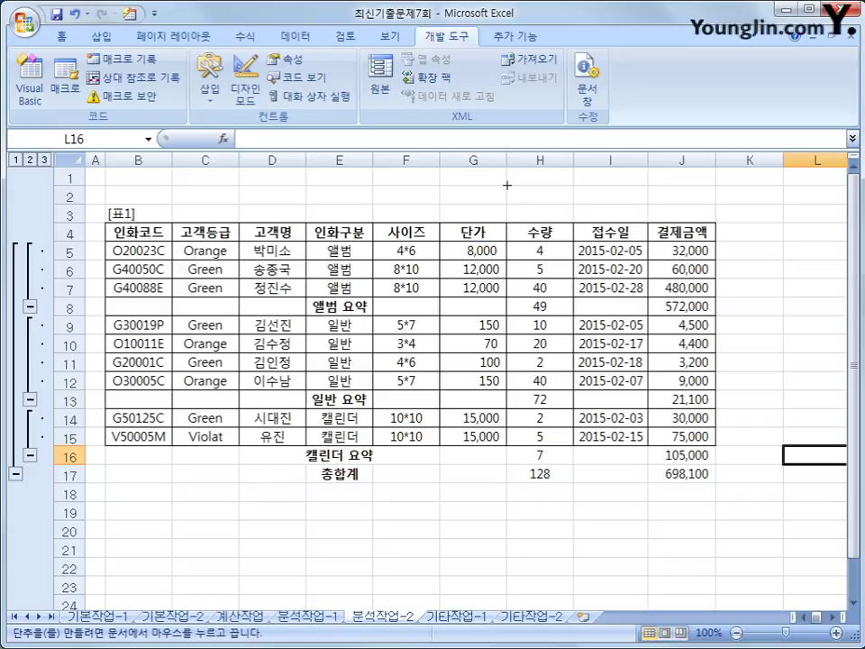
mouse_move(508, 185)
left_mouse_down()
mouse_move(691, 181)
mouse_move(691, 228)
mouse_move(718, 225)
left_mouse_up()
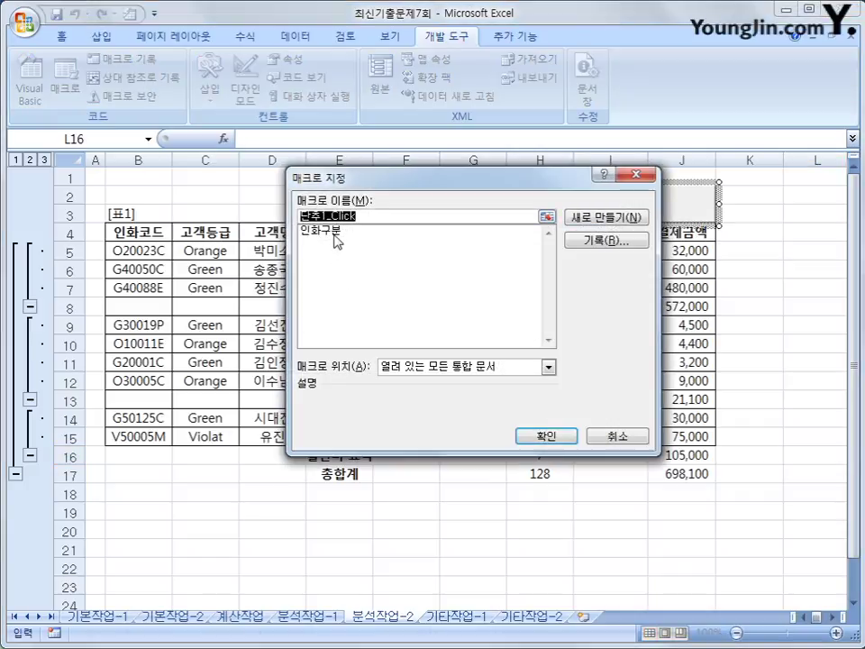
left_click(333, 231)
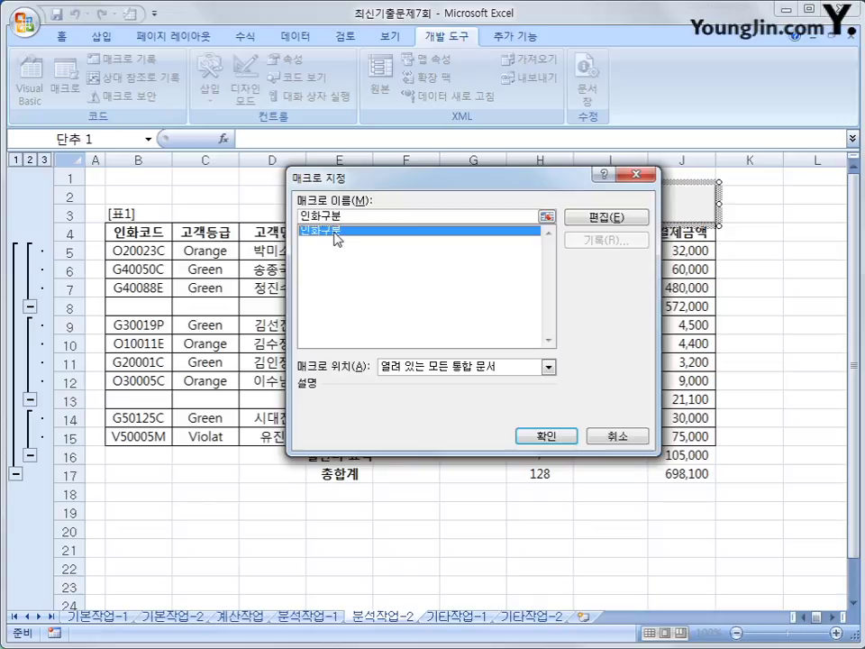
left_click(528, 434)
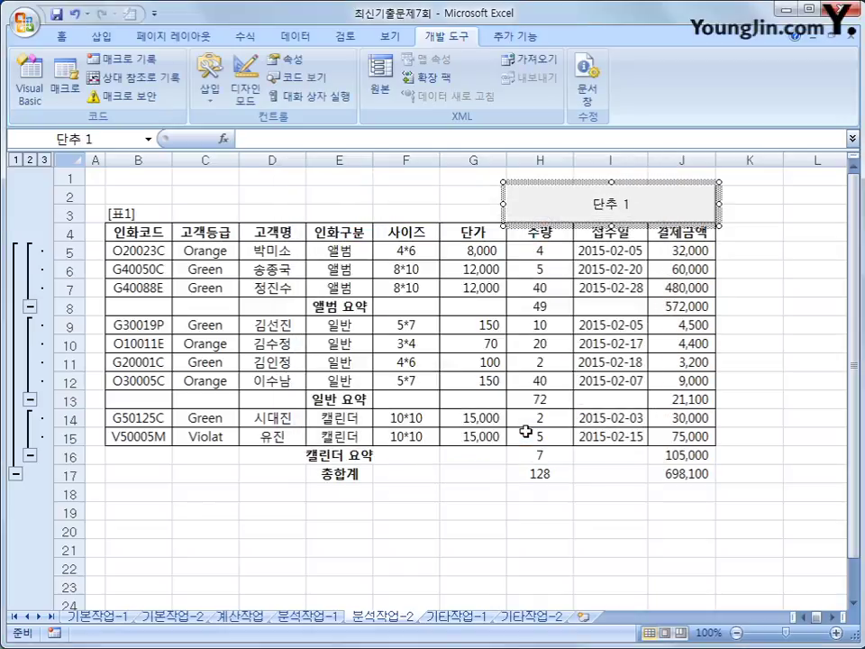
- Label the new macro button 2월인화관리보기 and deselect it
type("2월")
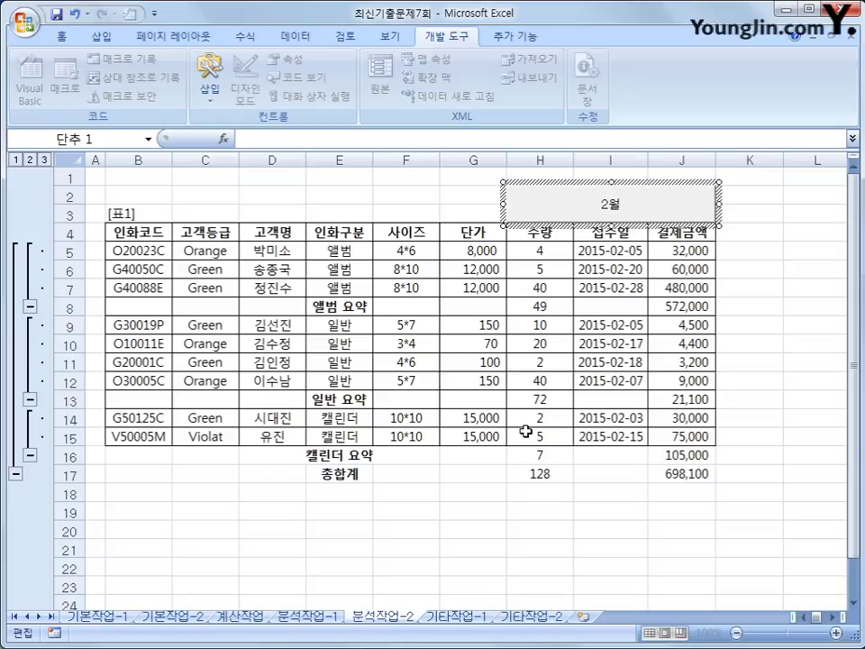
type("인화관리보기")
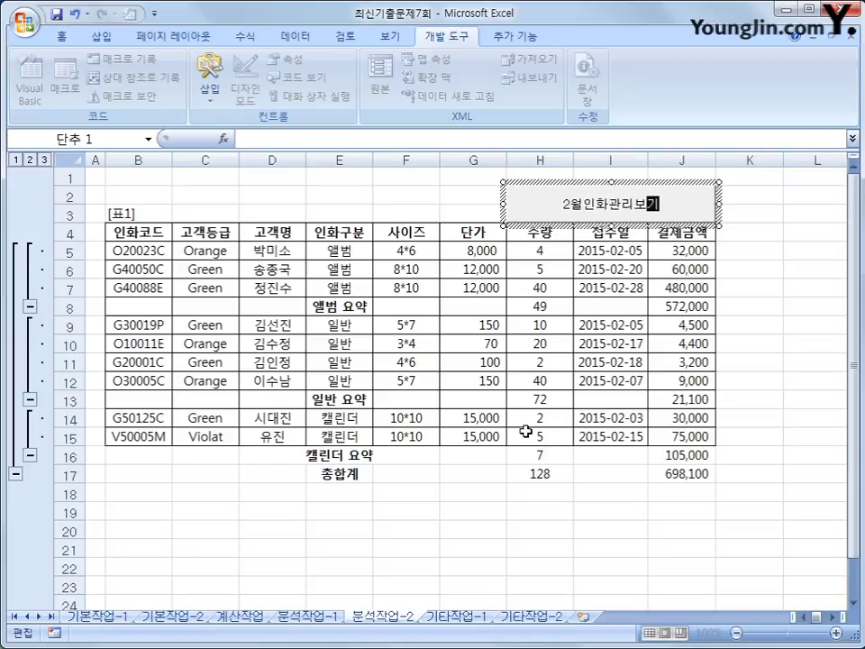
left_click(772, 479)
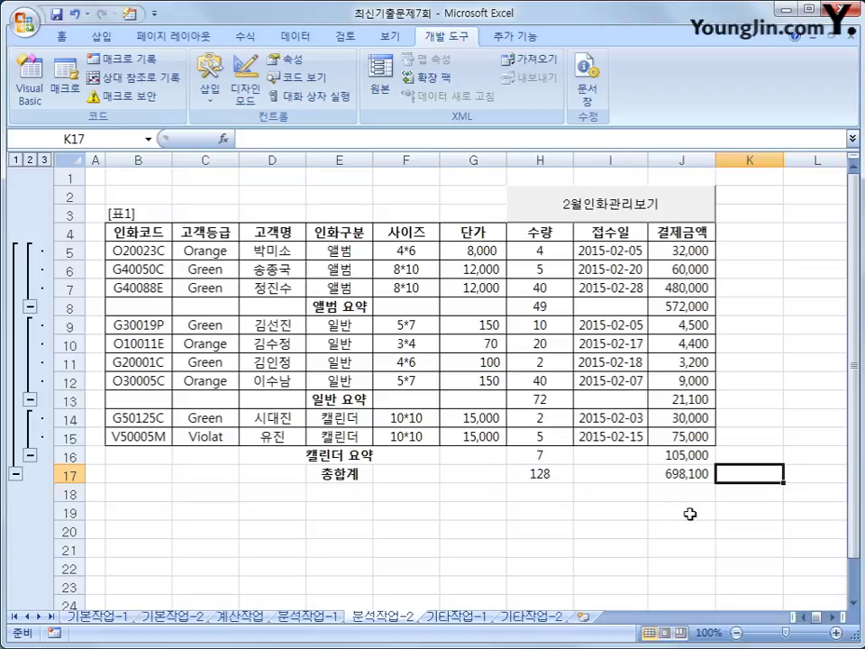
left_click(721, 525)
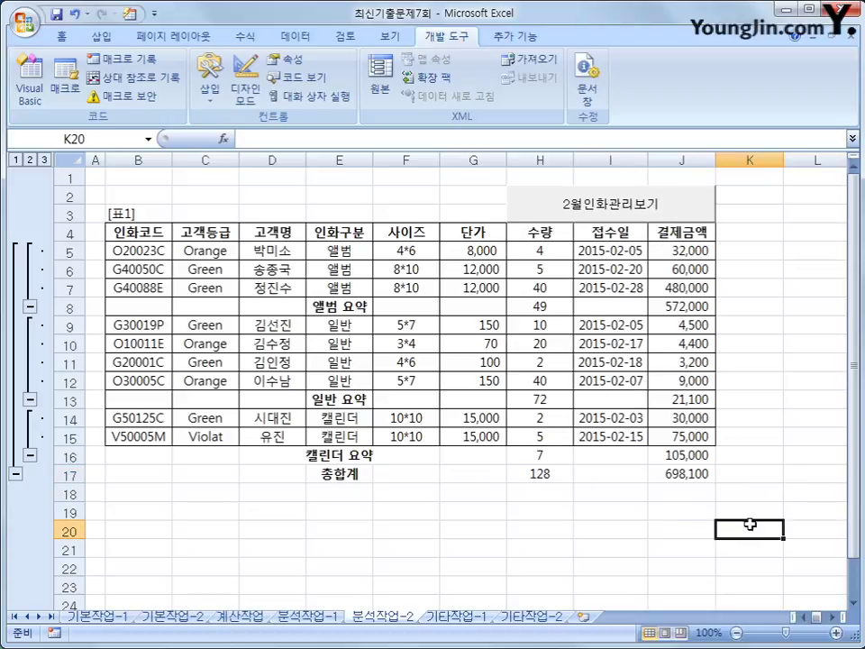
- On the 기타작업-1 sheet, change the chart type of only the 평균 series to 표식이 있는 꺾은선형
left_click(457, 617)
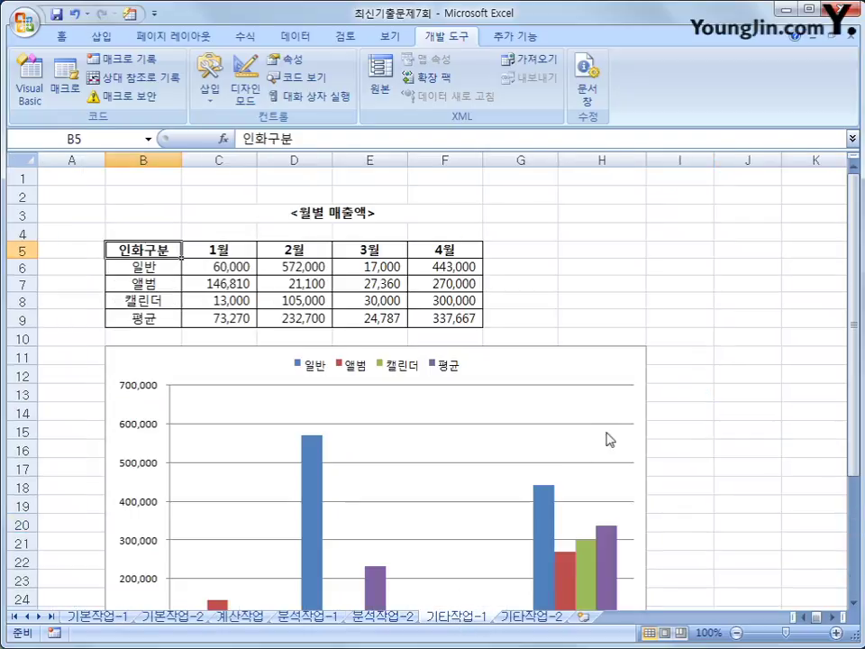
left_click(727, 433)
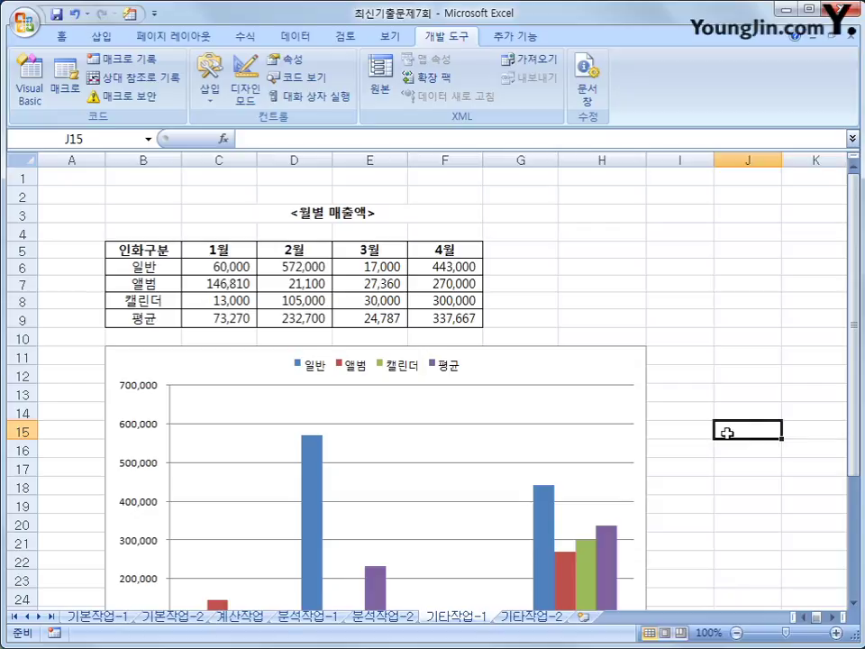
scroll(692, 419, "down", 4)
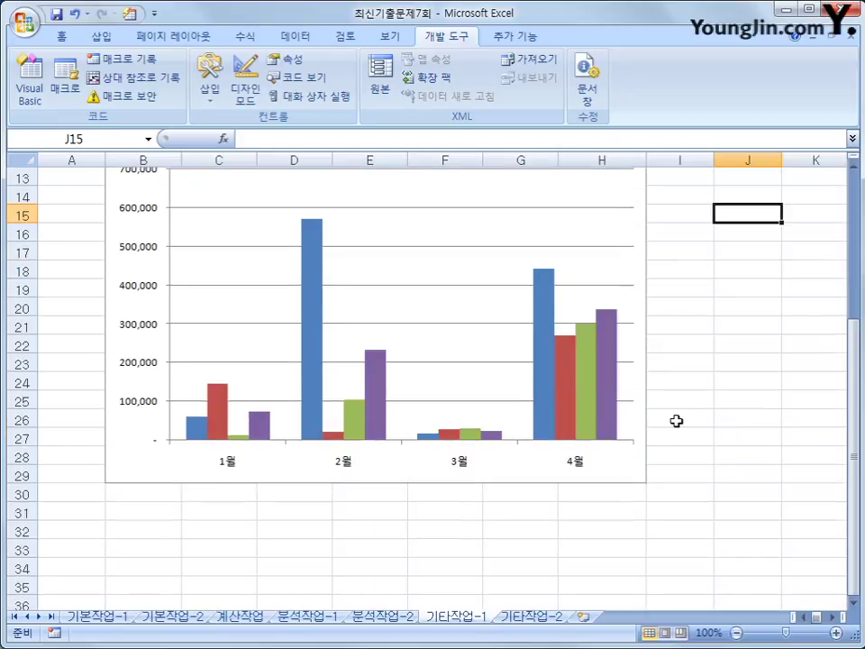
scroll(674, 420, "up", 2)
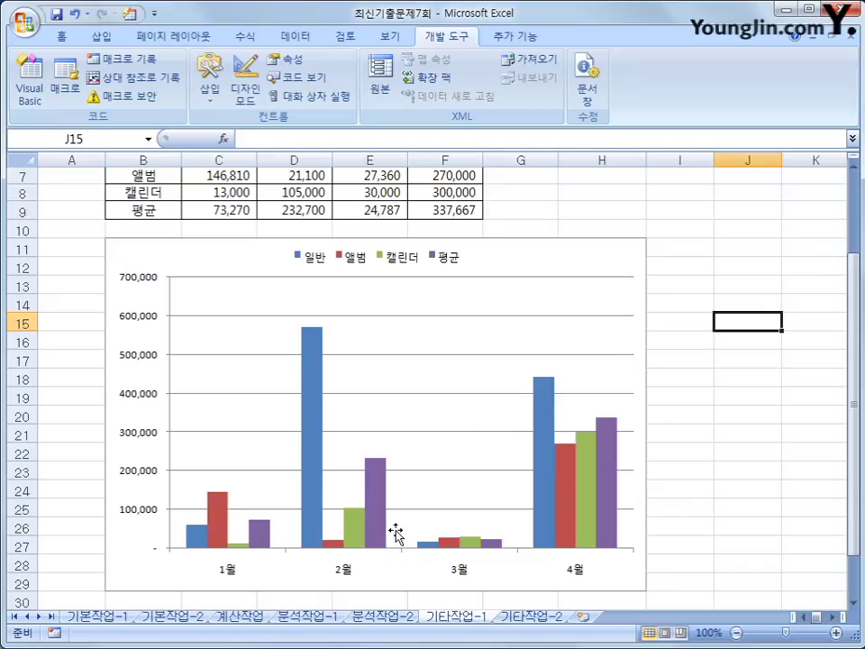
left_click(378, 493)
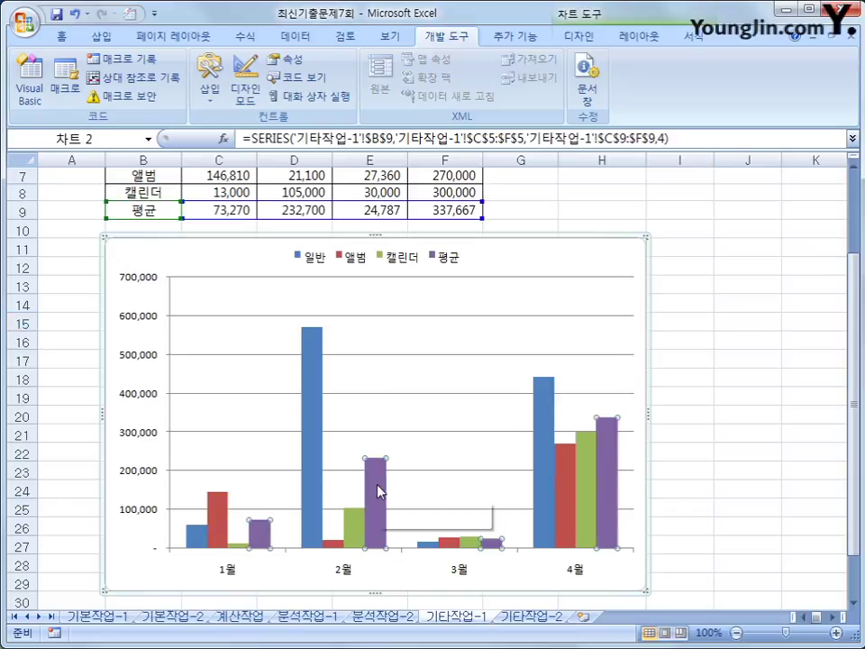
mouse_move(378, 492)
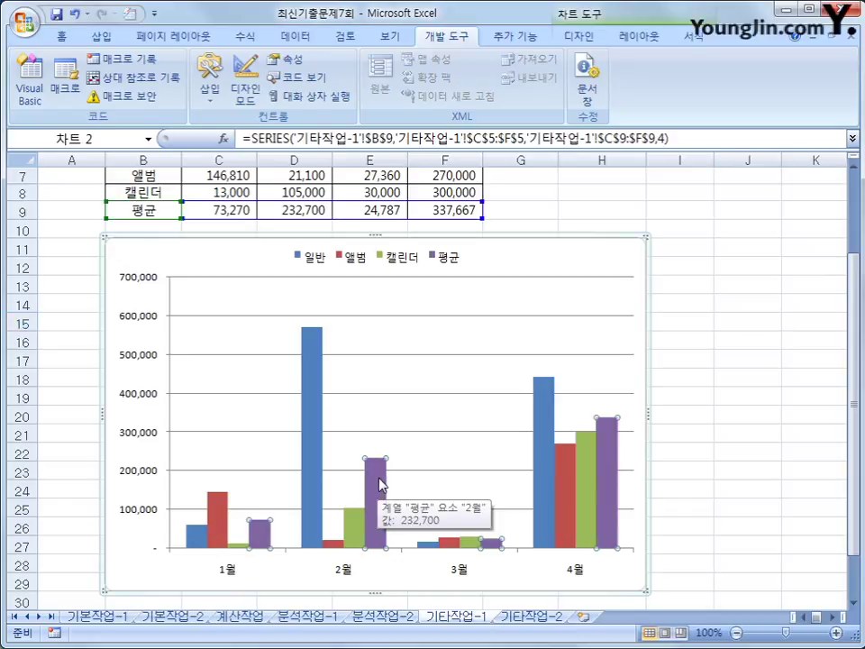
right_click(382, 485)
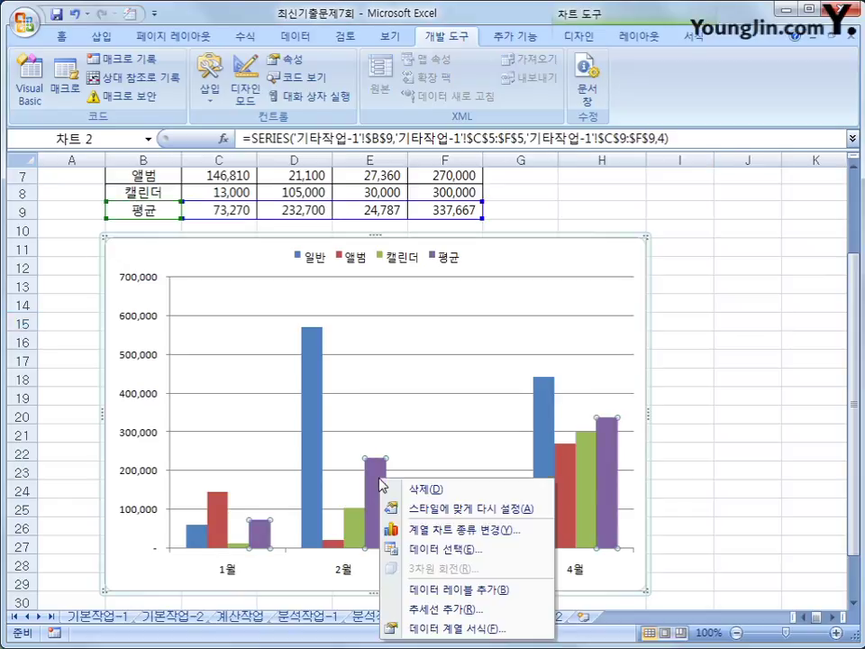
left_click(513, 538)
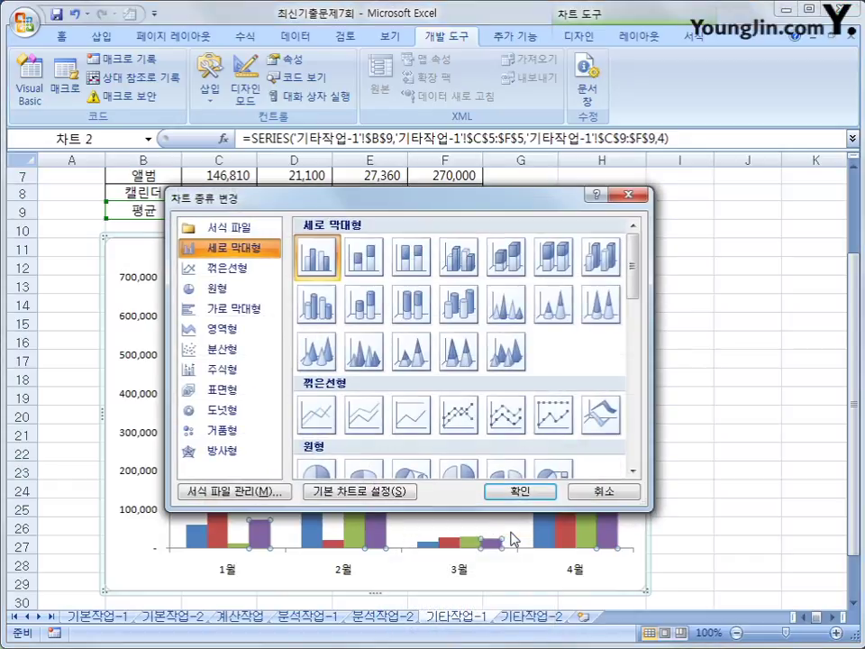
left_click(456, 420)
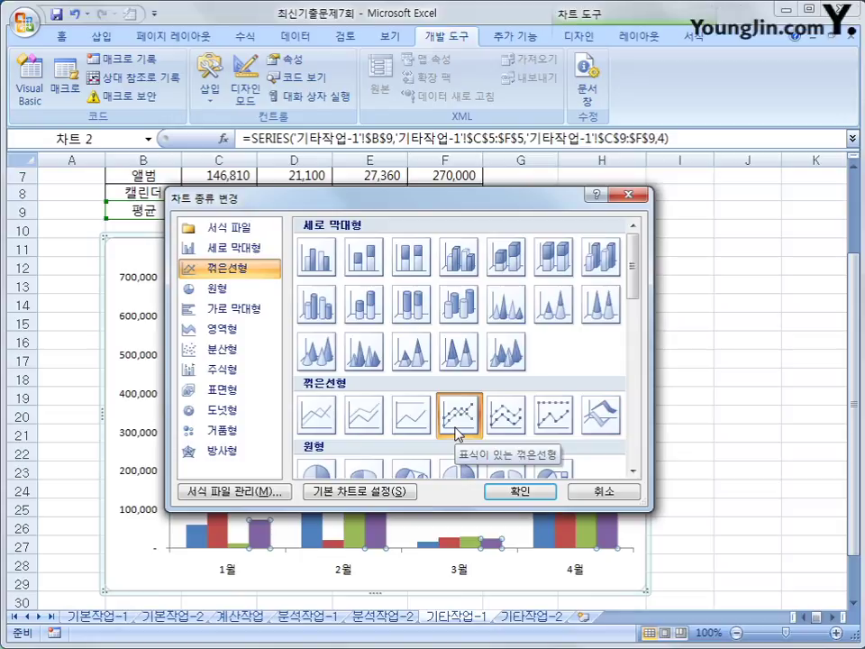
left_click(520, 493)
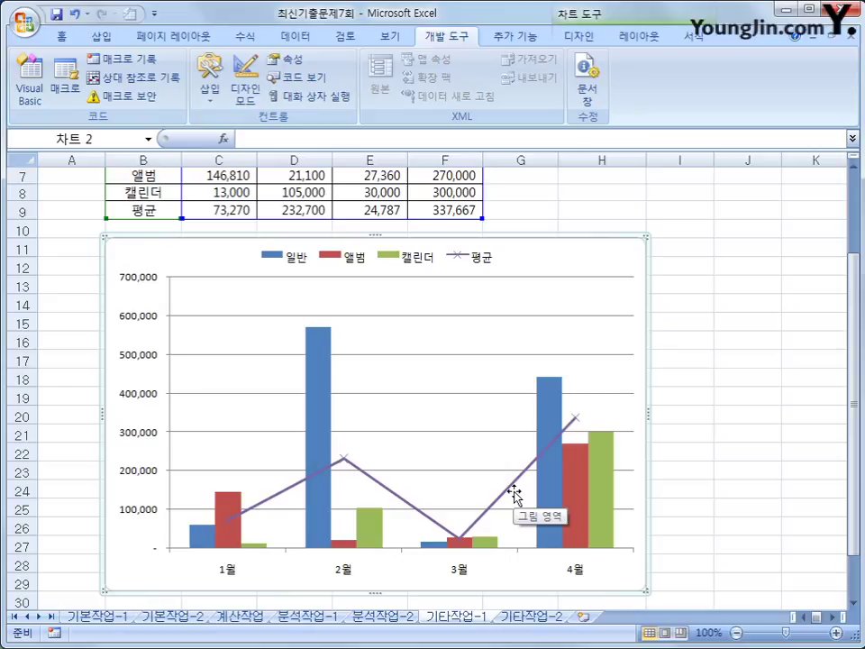
- Format the 평균 line series with the 완만한 선 line style option
left_click(381, 486)
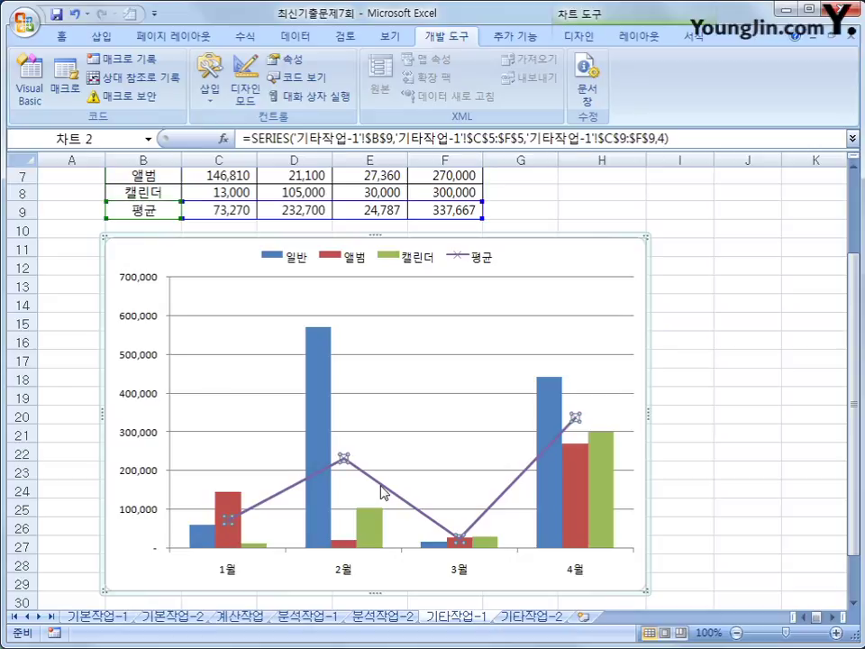
right_click(381, 487)
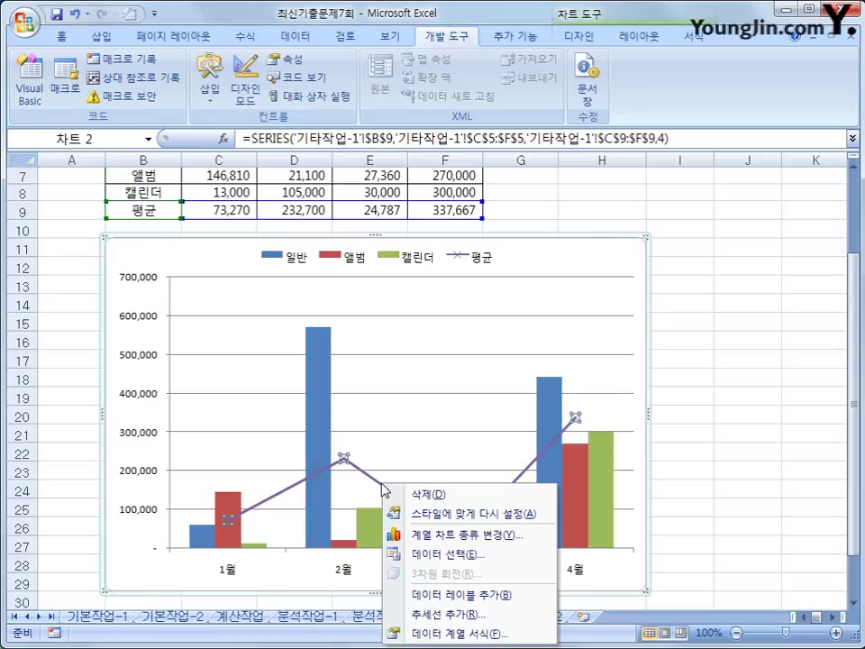
left_click(504, 634)
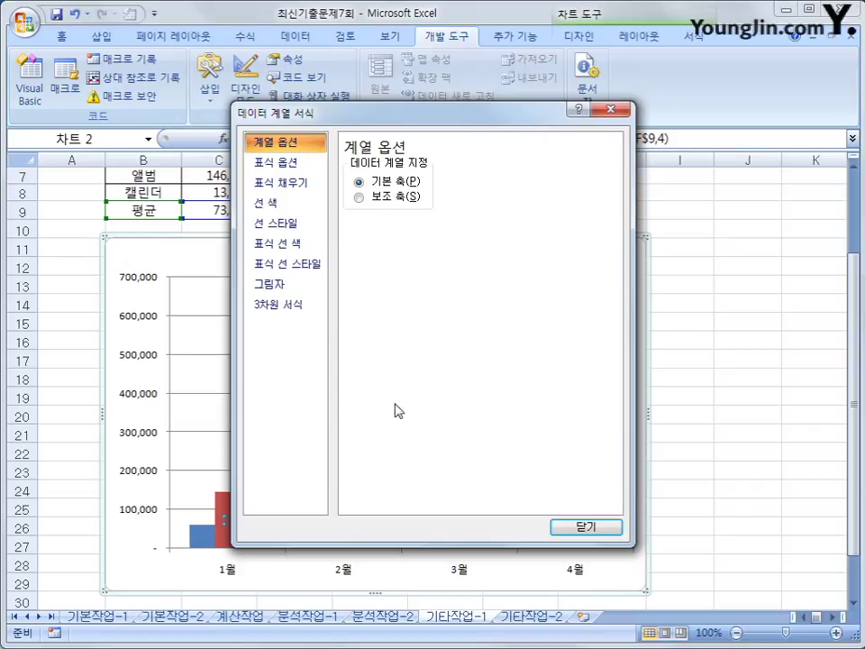
left_click(304, 231)
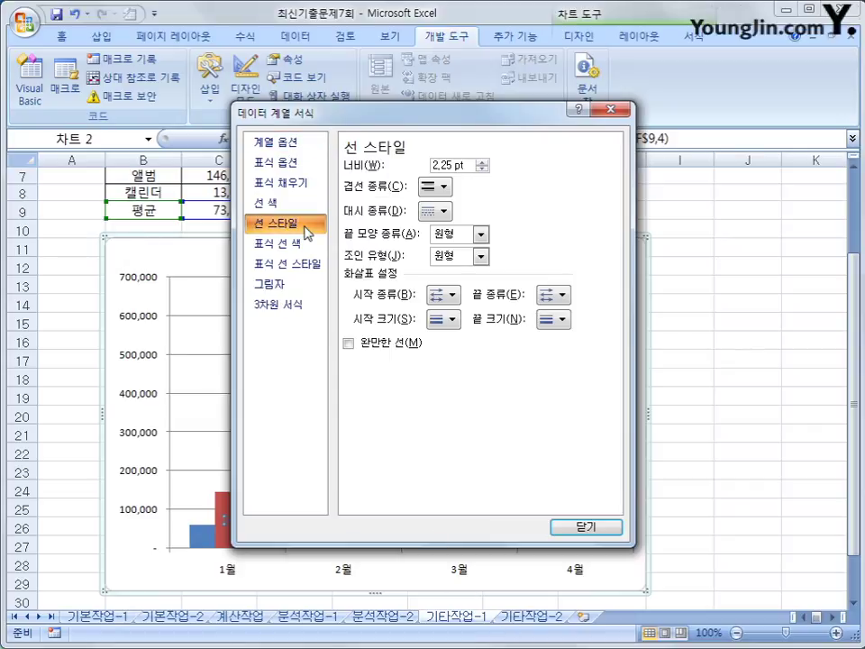
left_click(379, 345)
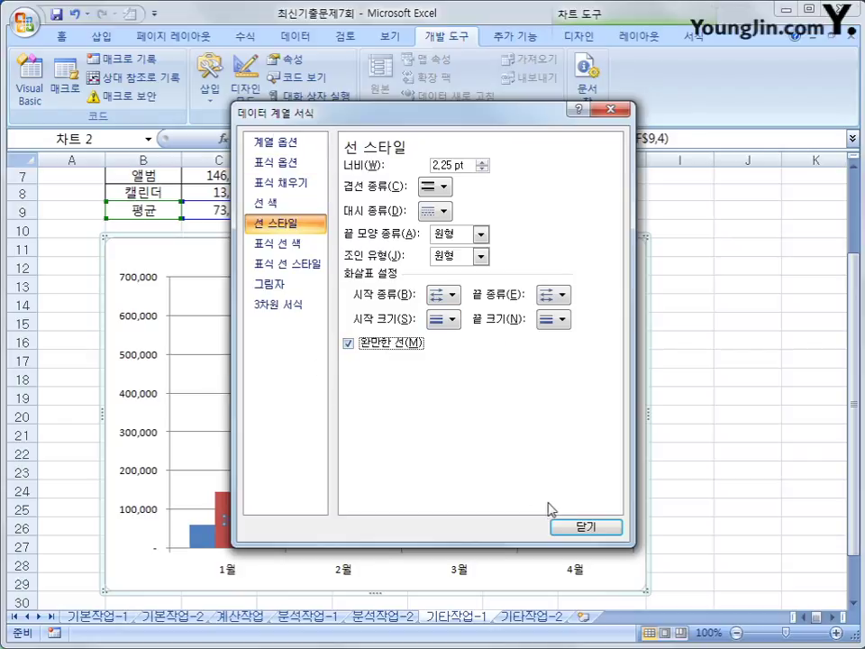
left_click(573, 527)
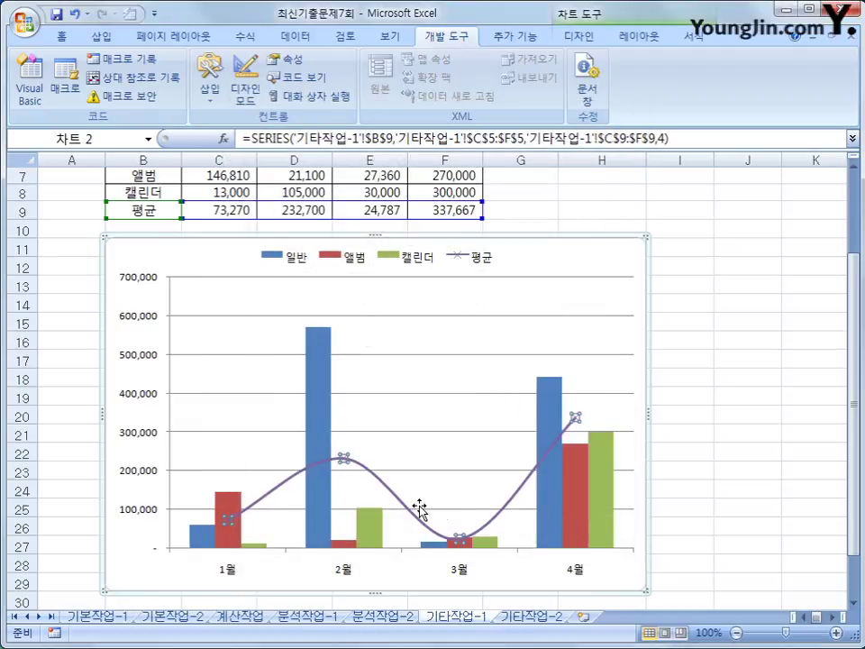
- Add data labels to the 평균 series in the chart
right_click(383, 486)
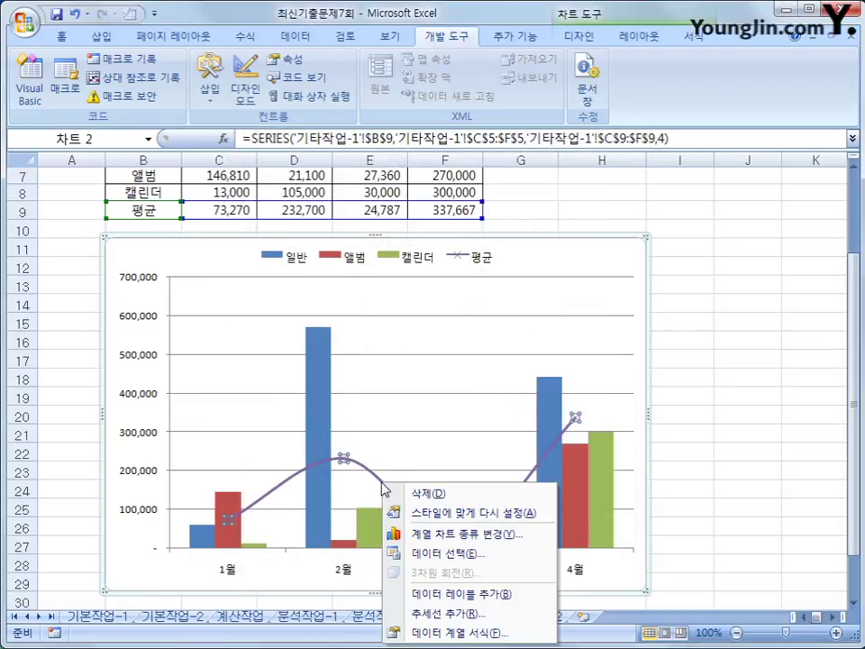
left_click(531, 595)
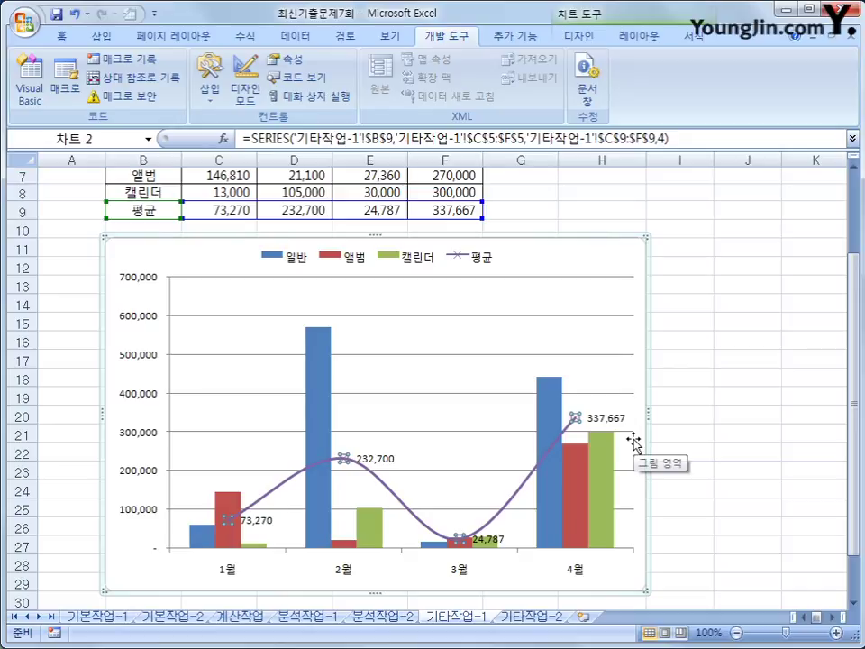
left_click(601, 265)
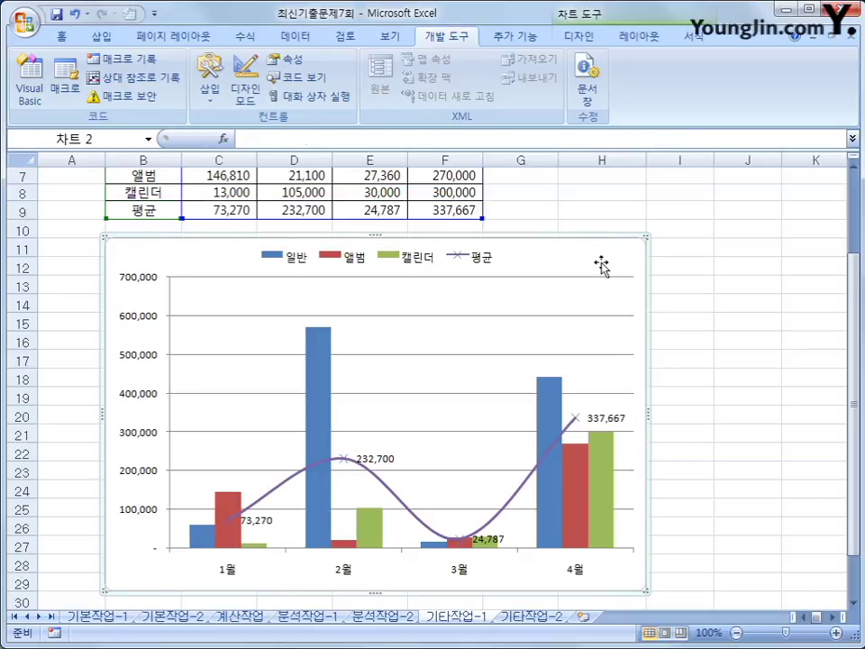
- Add a chart title using the 차트 위 placement and set its text to 월별 매출액
left_click(638, 36)
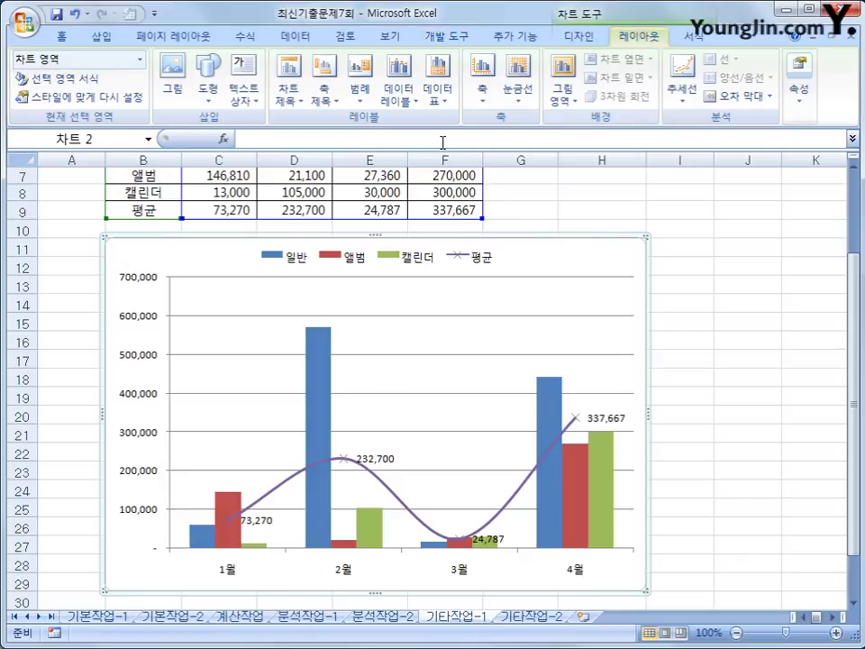
left_click(290, 99)
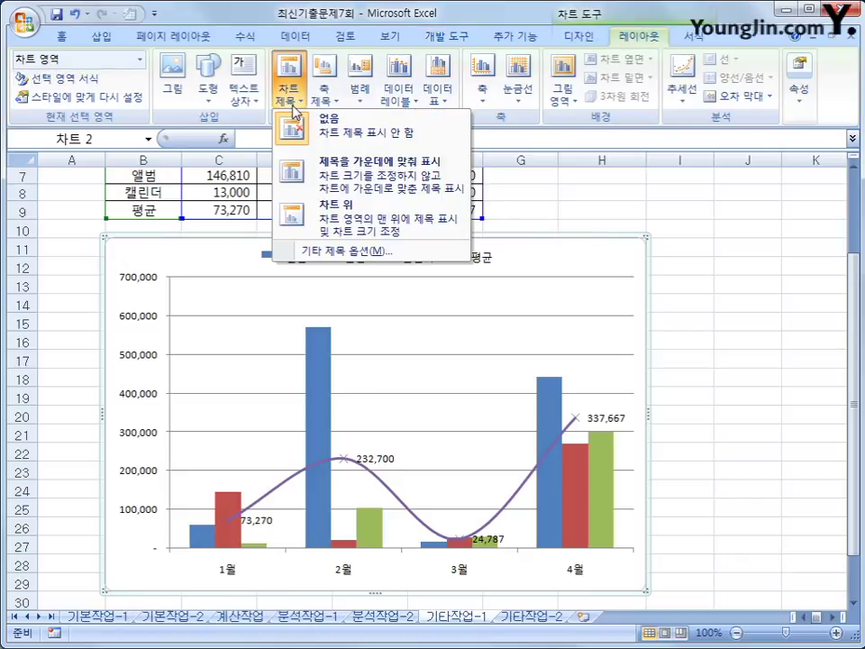
left_click(336, 221)
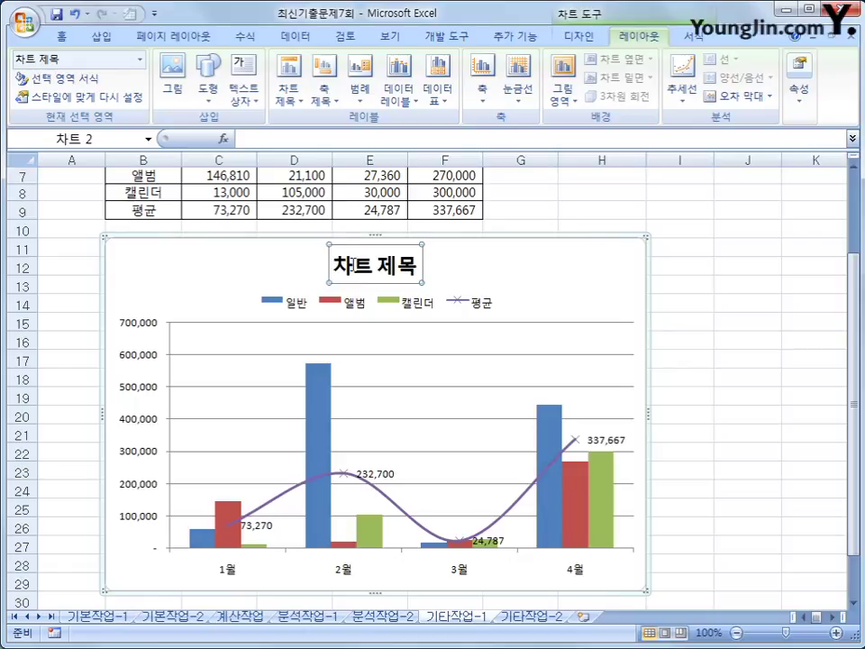
left_click_drag(352, 264, 421, 272)
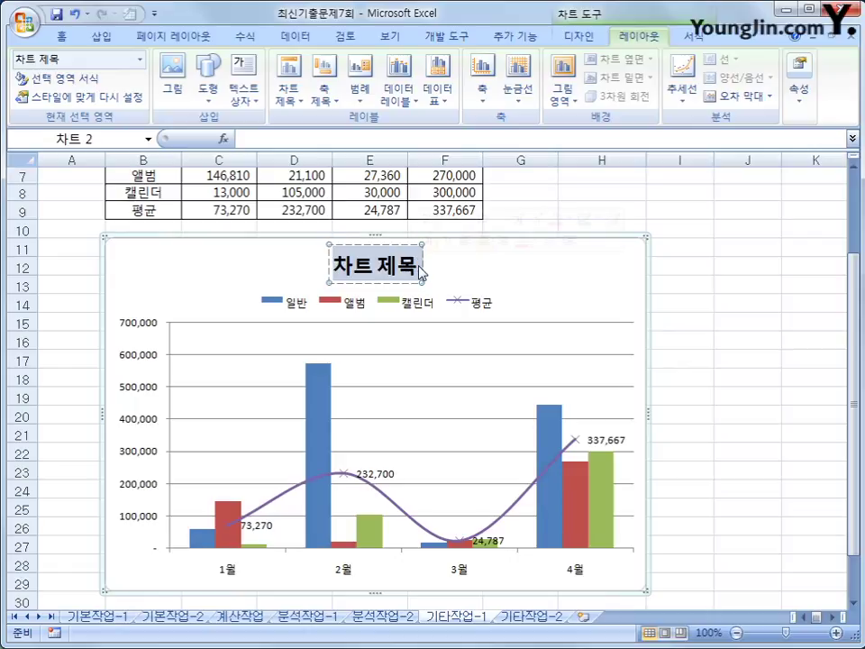
type("월별 매추")
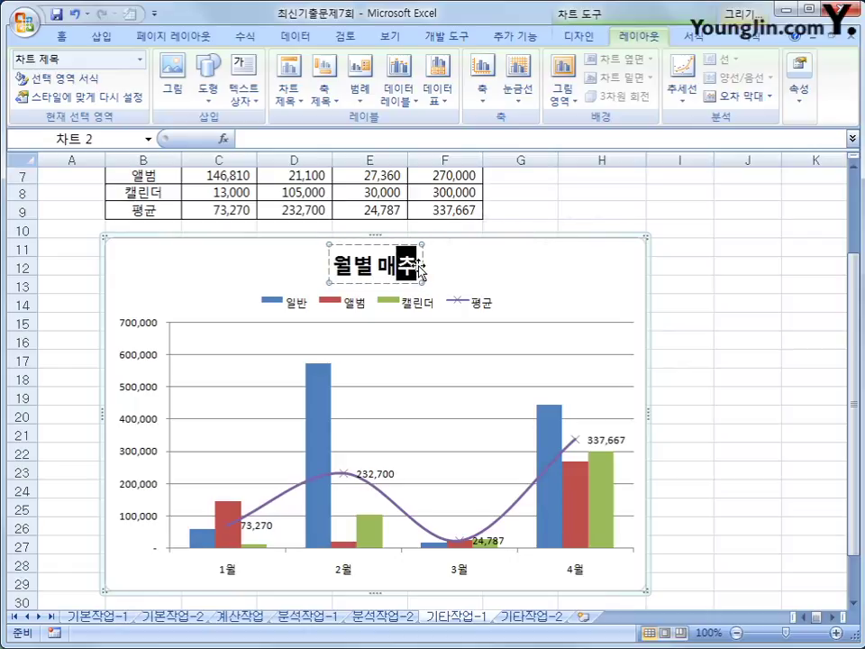
type("출액")
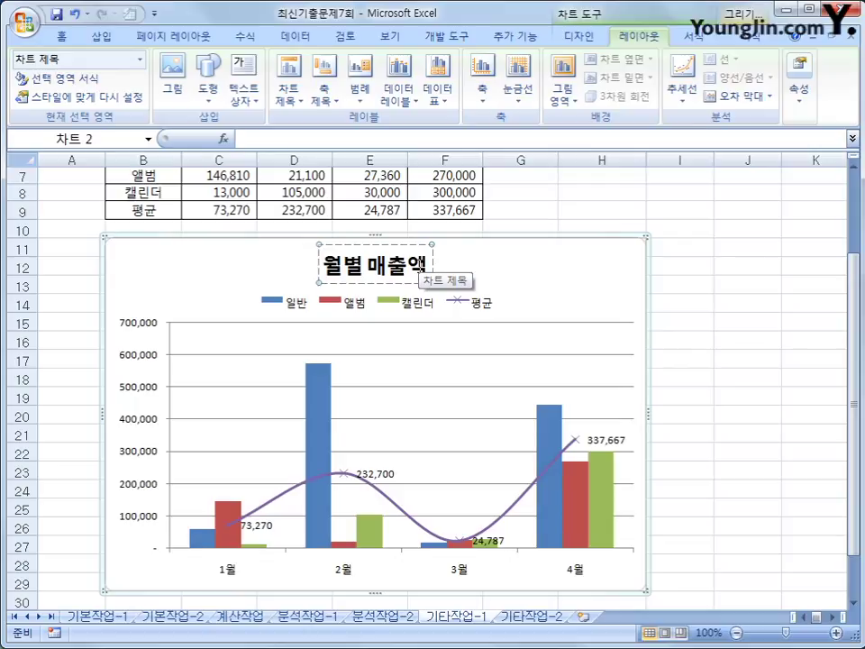
key("shift+Left")
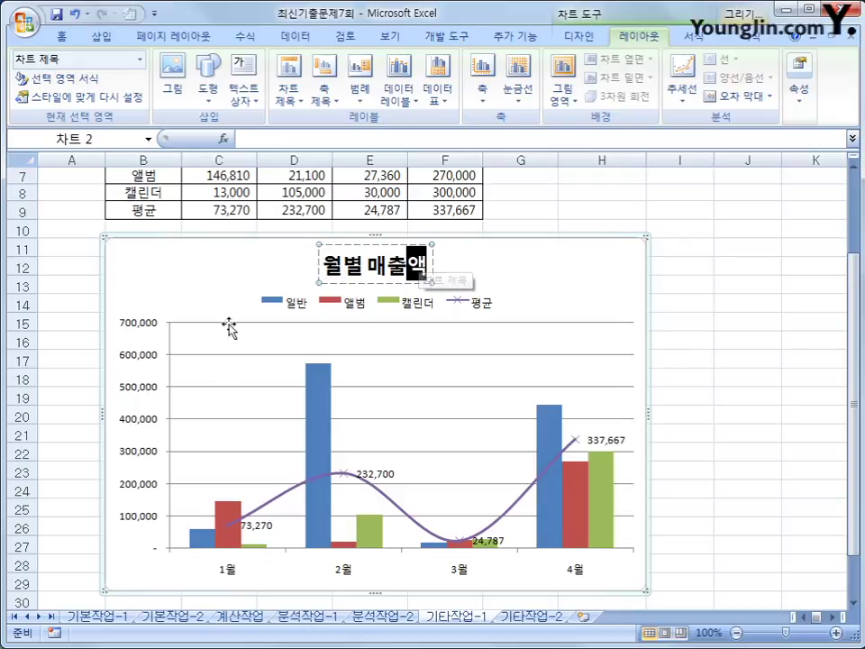
- Add a primary vertical axis title using the 세로 제목 option and set its text to 매출액
left_click(323, 88)
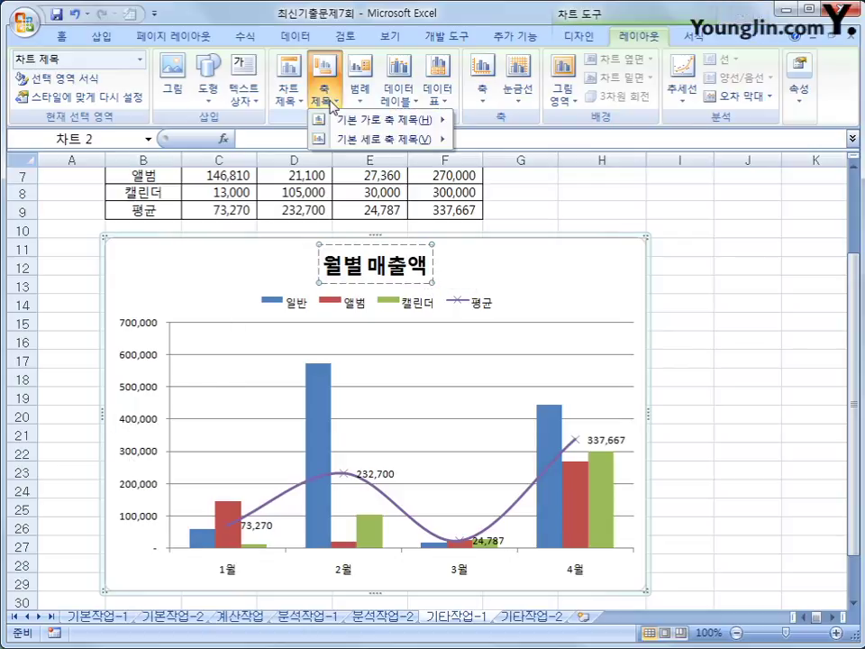
mouse_move(347, 143)
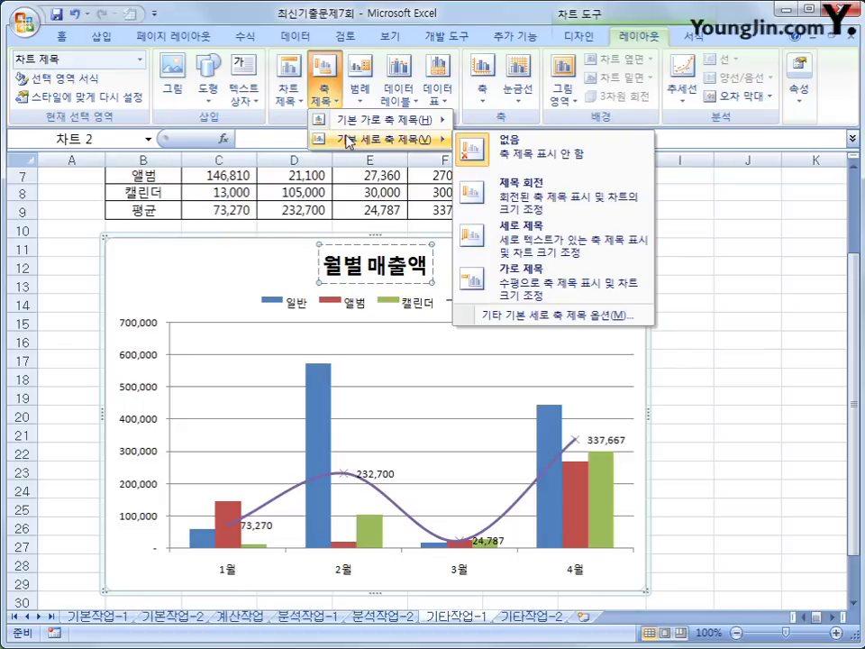
left_click(411, 236)
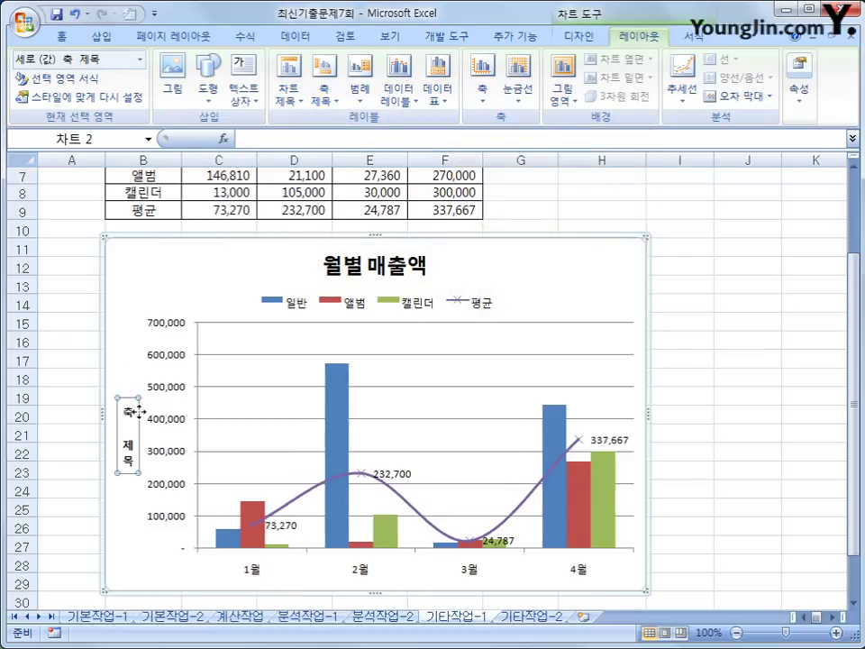
left_click_drag(131, 410, 129, 470)
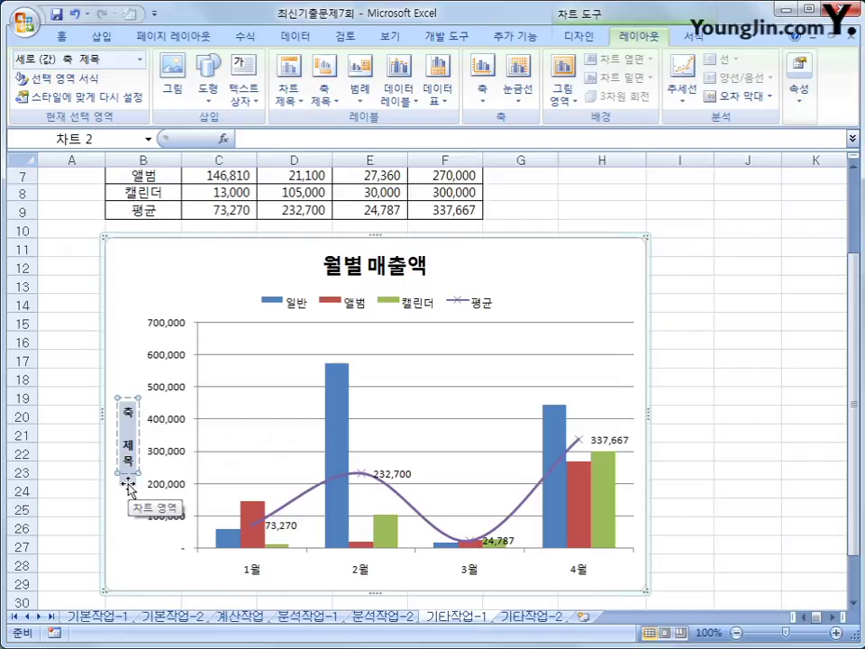
type("매출액")
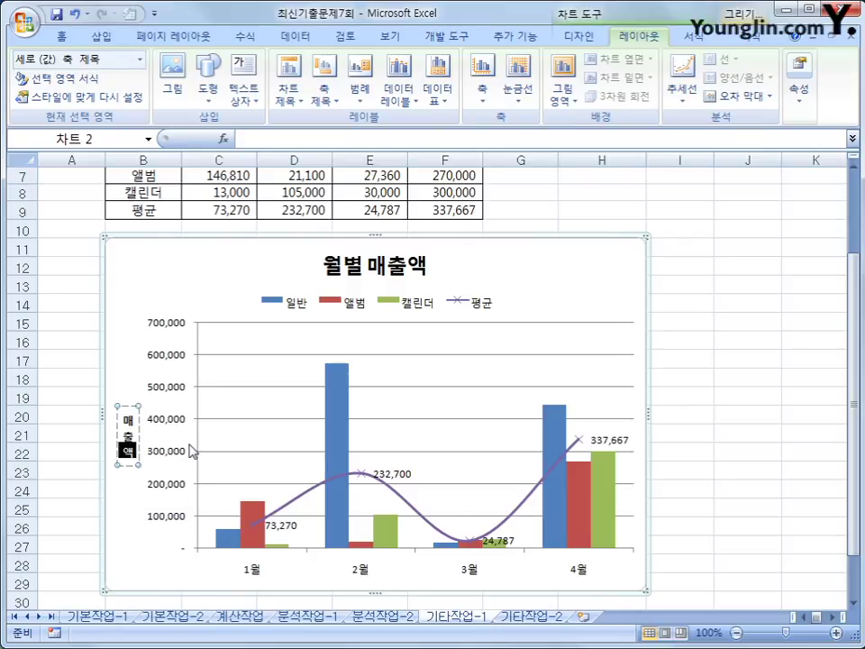
- Fix the vertical value axis maximum at 800000 and its major unit at 200000
left_click(177, 387)
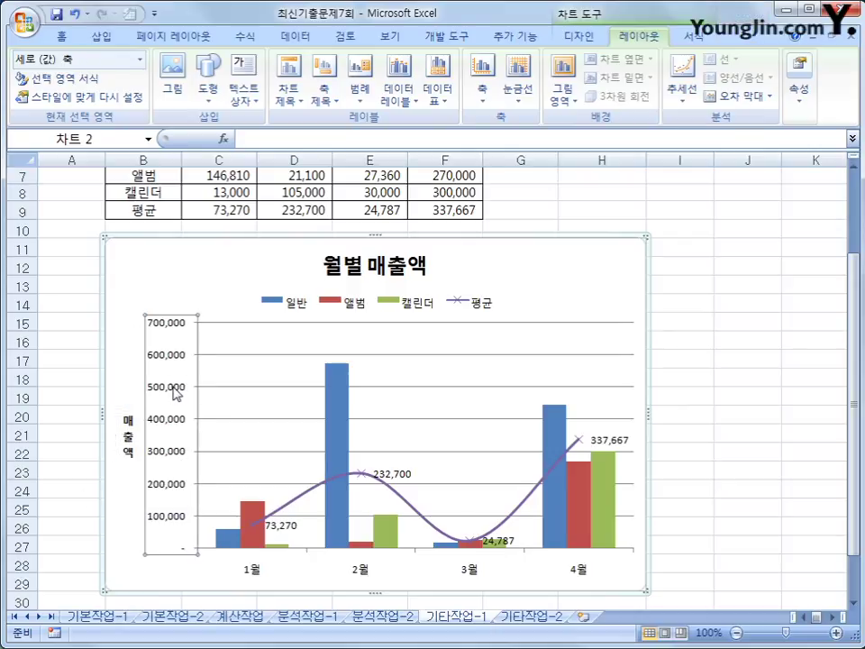
right_click(176, 390)
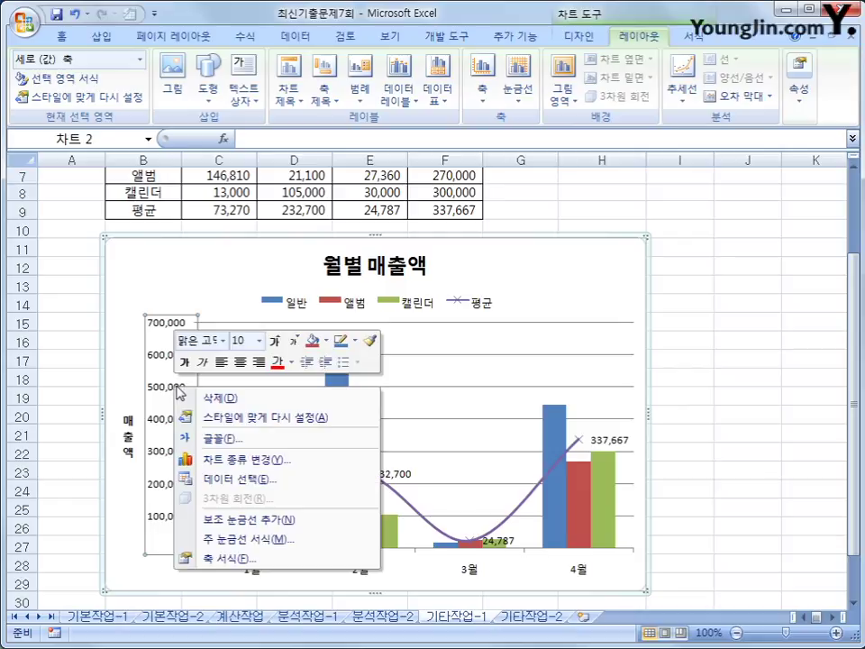
left_click(342, 564)
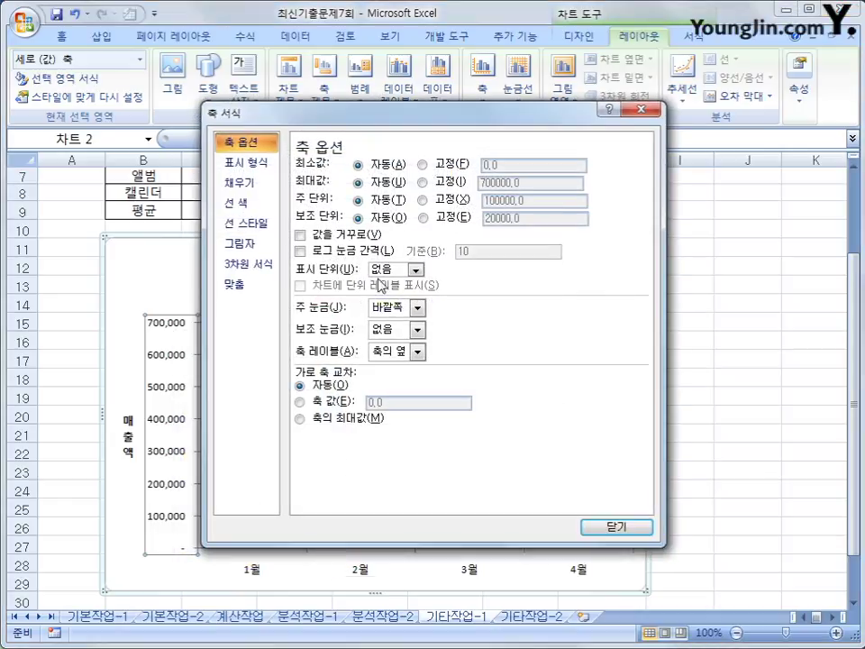
left_click(422, 183)
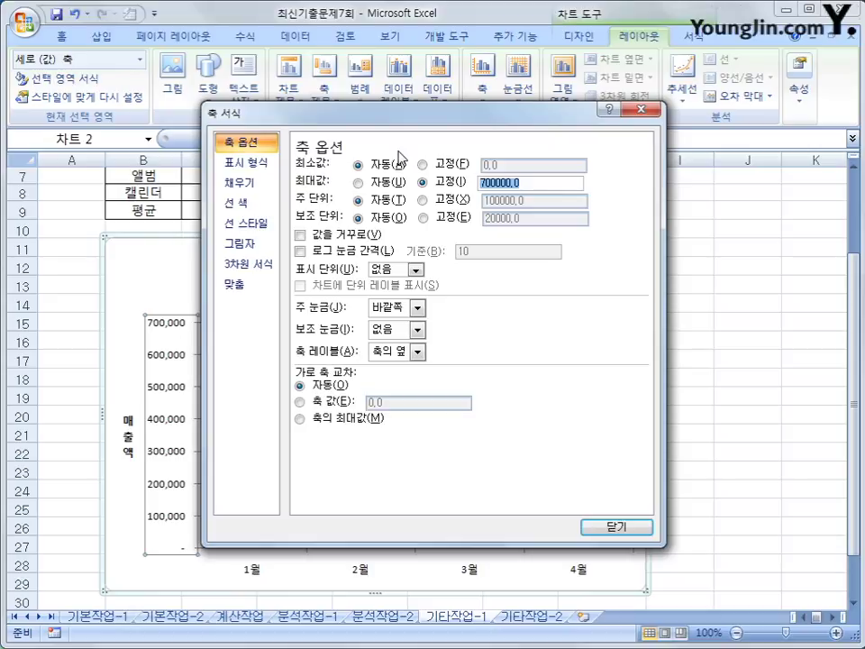
type("8")
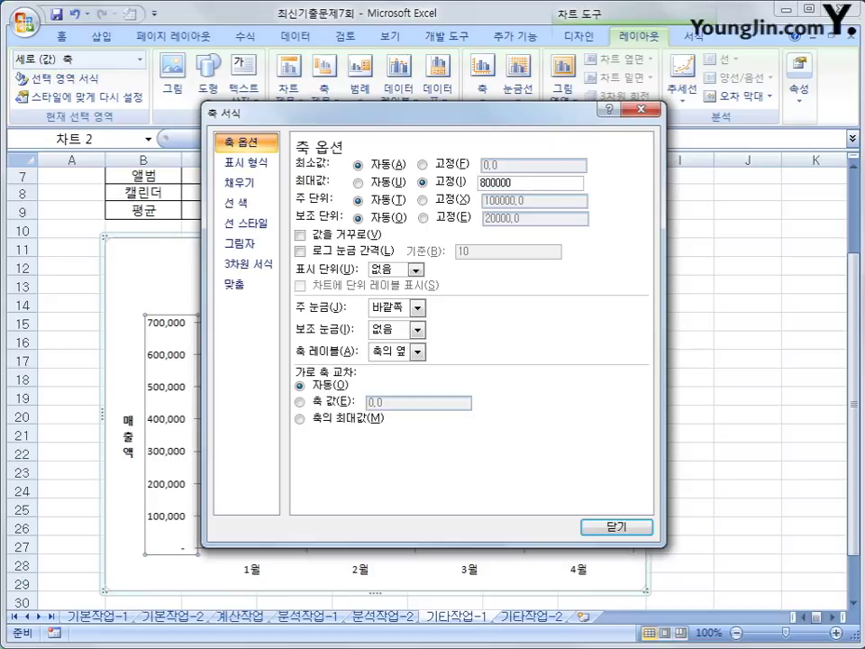
left_click(423, 199)
type("200000")
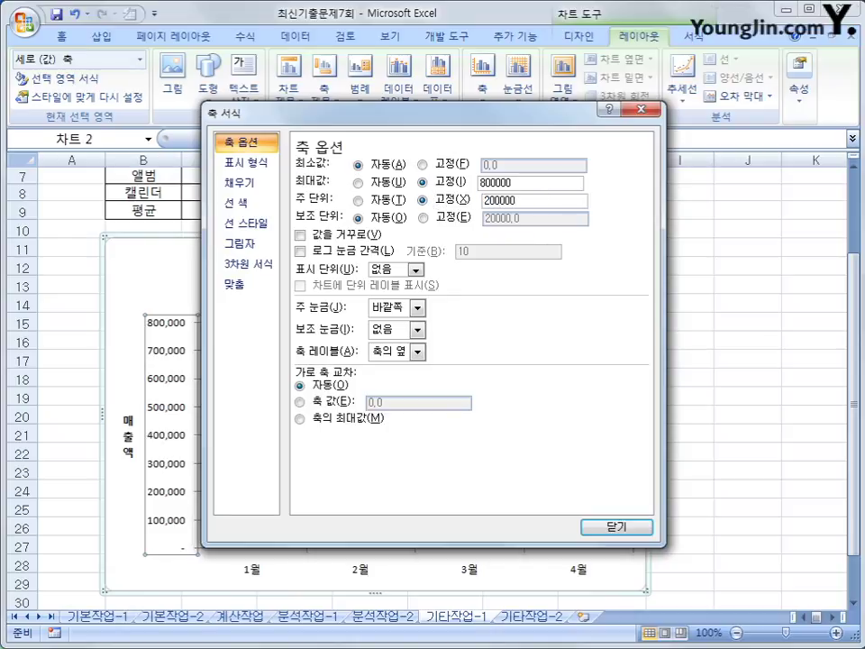
- Set the vertical axis display unit to 10000 and turn off the unit label on the chart
left_click(415, 270)
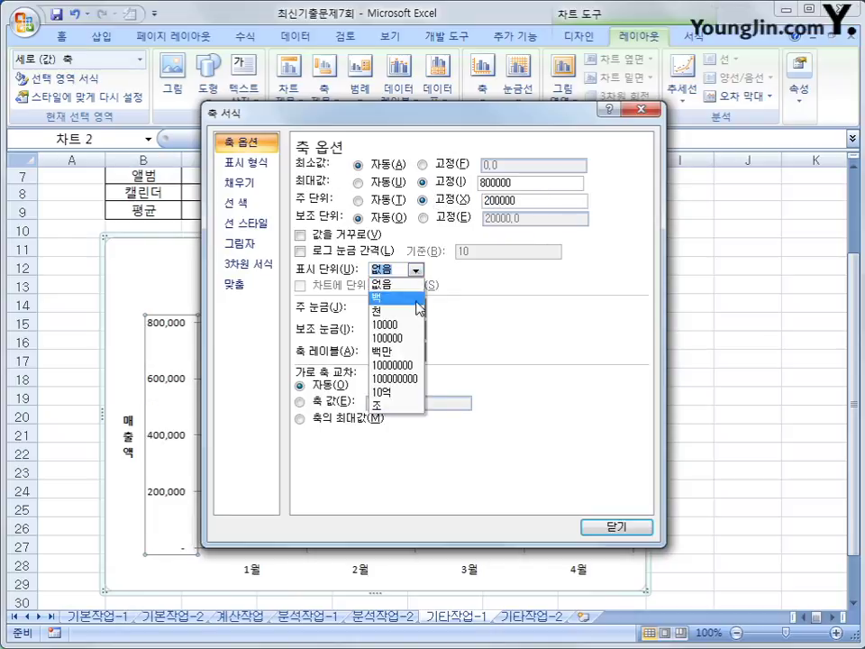
left_click(413, 326)
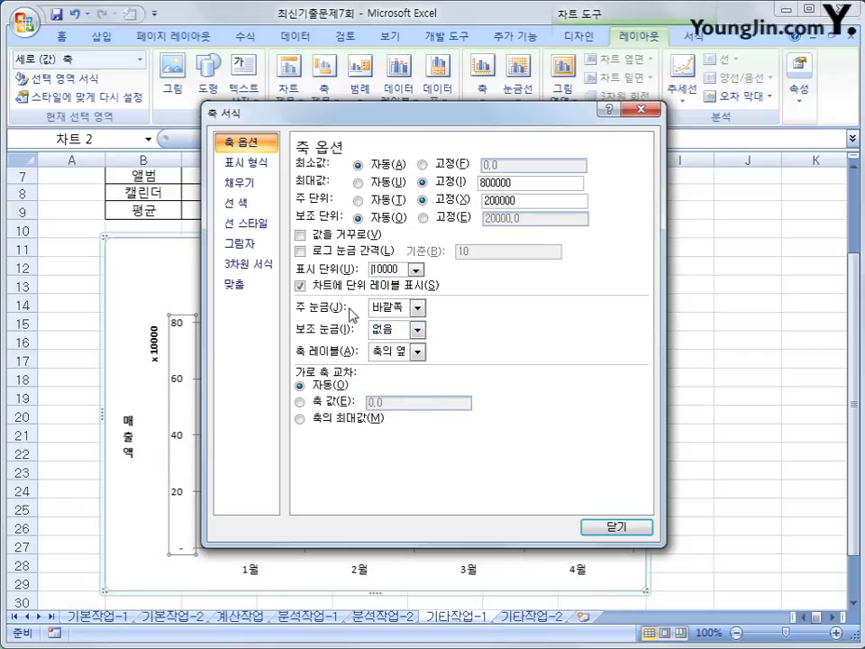
left_click(307, 286)
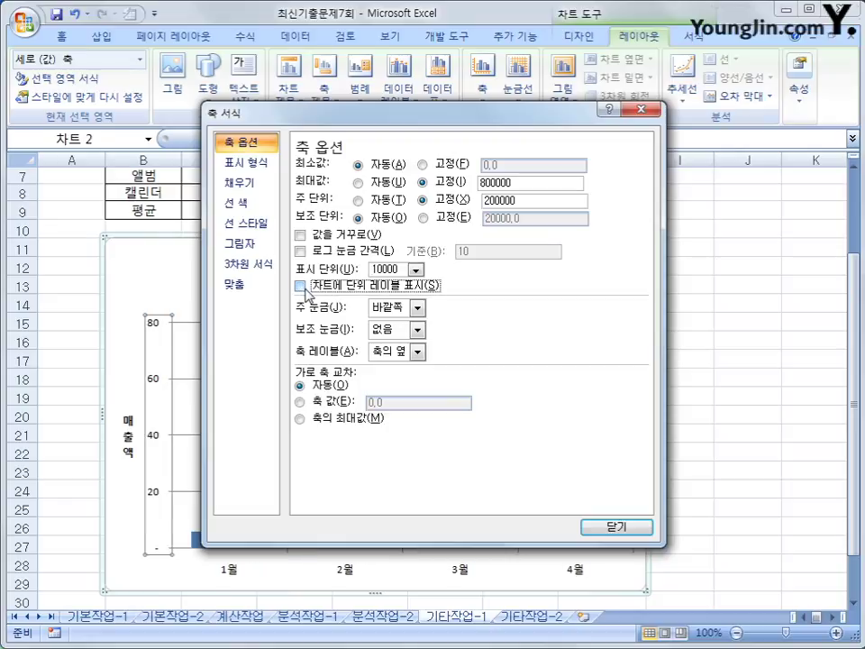
left_click(604, 530)
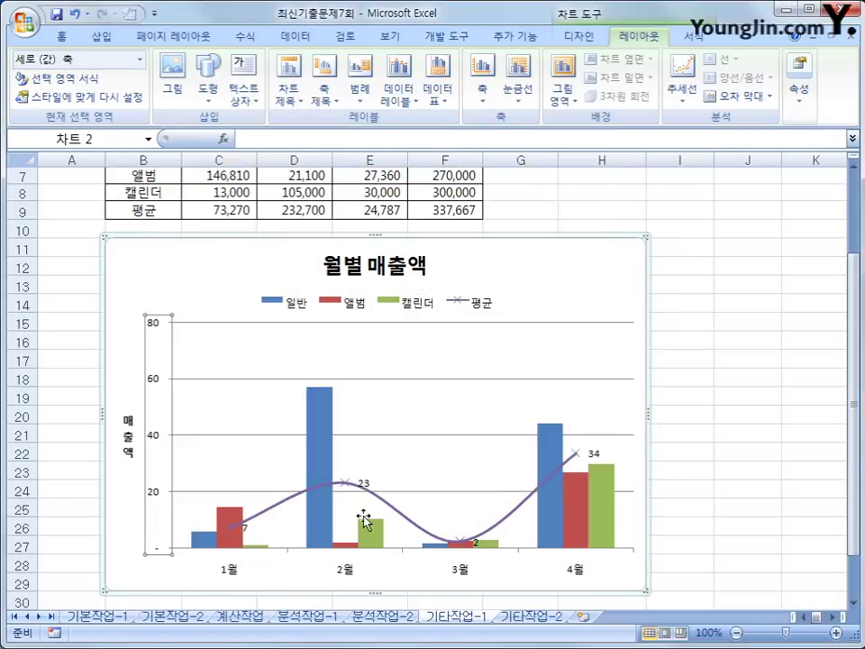
- Format the chart's plot area with a solid white fill
mouse_move(245, 521)
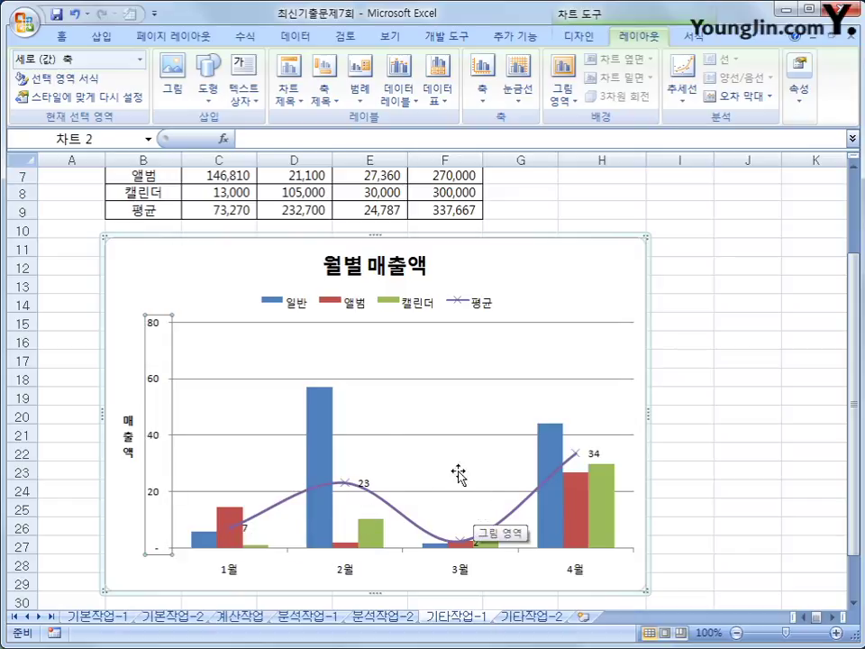
left_click(389, 358)
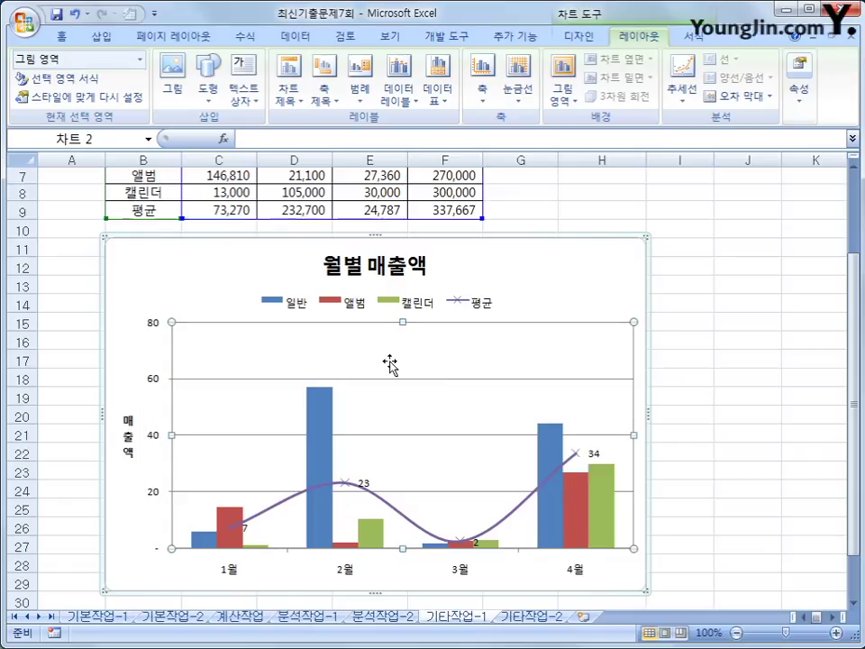
right_click(390, 354)
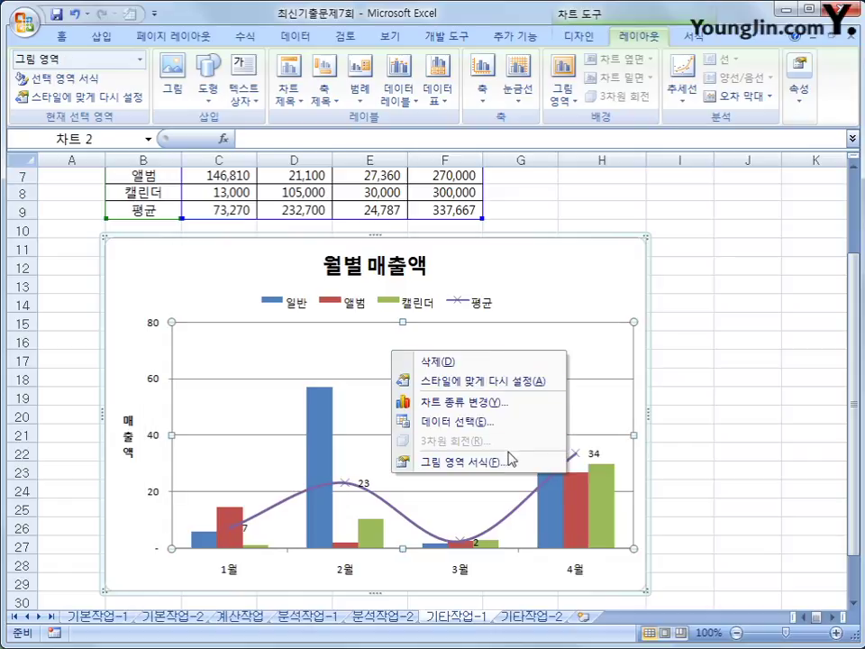
left_click(509, 465)
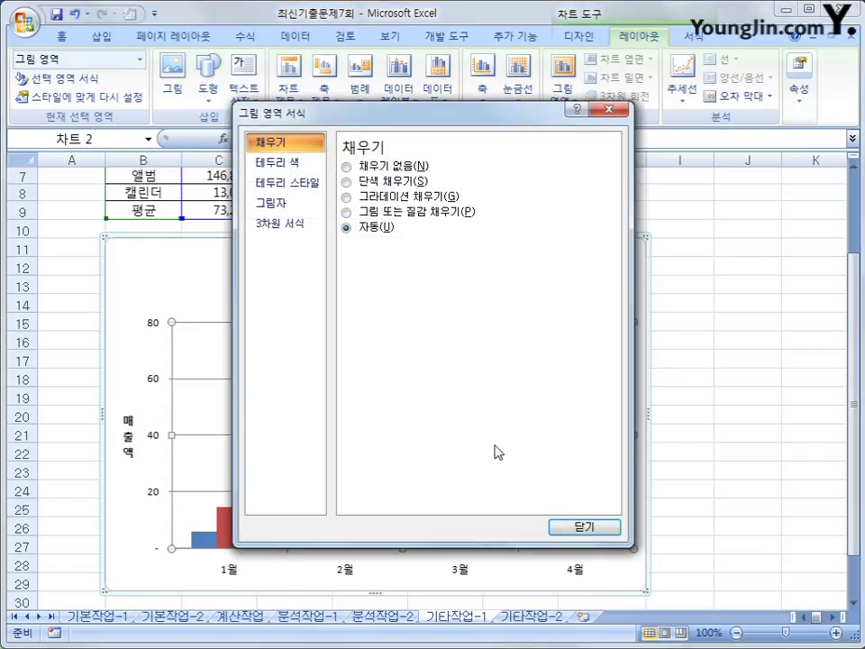
left_click(396, 183)
left_click(417, 247)
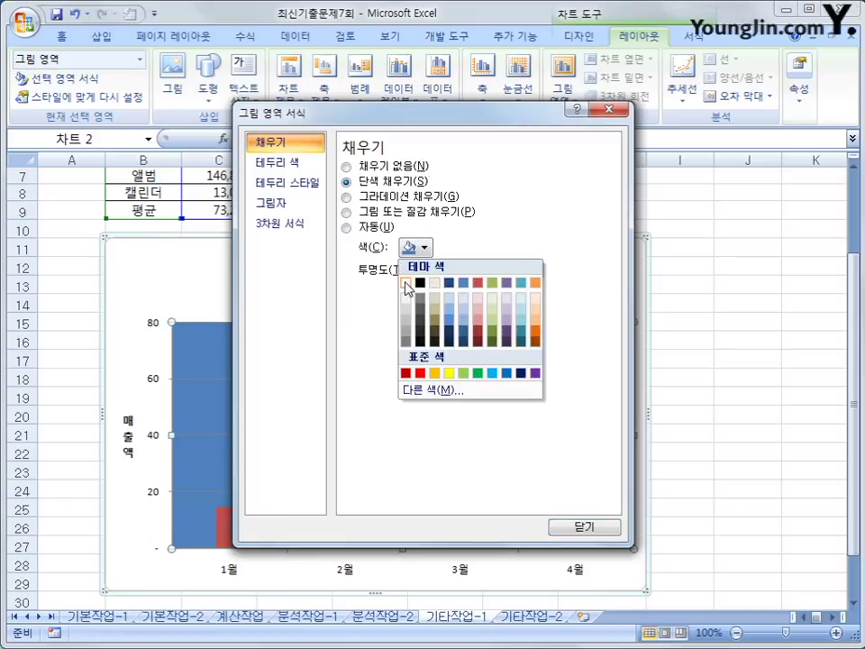
left_click(407, 285)
left_click(582, 525)
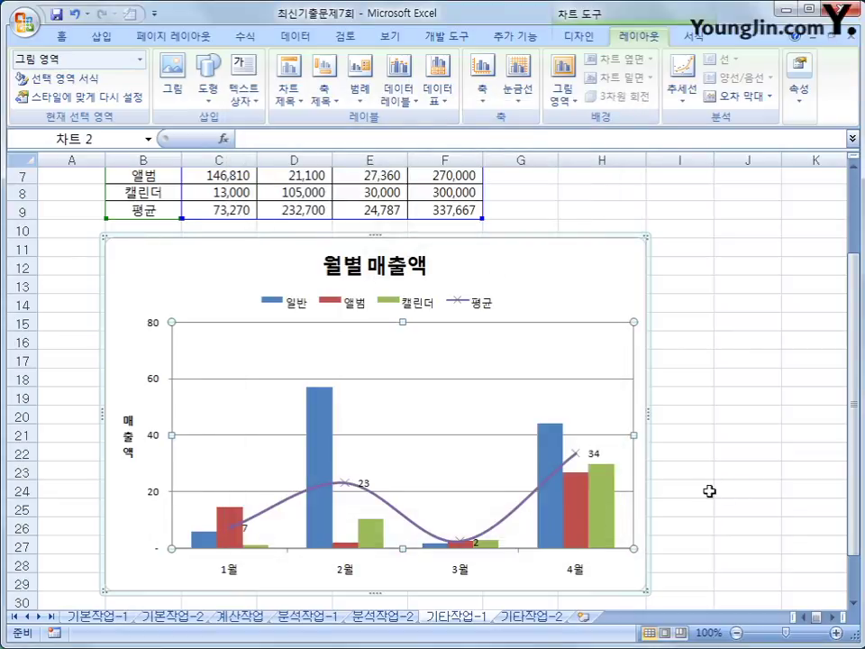
- Format the chart area with the 바깥쪽 shadow preset that falls toward the lower right at 45°
left_click(508, 261)
right_click(508, 262)
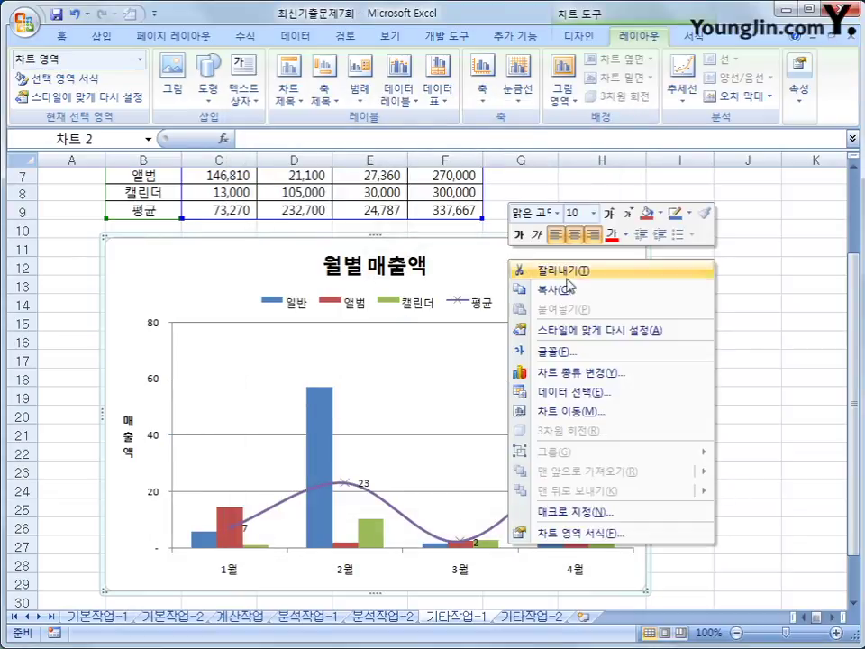
left_click(612, 535)
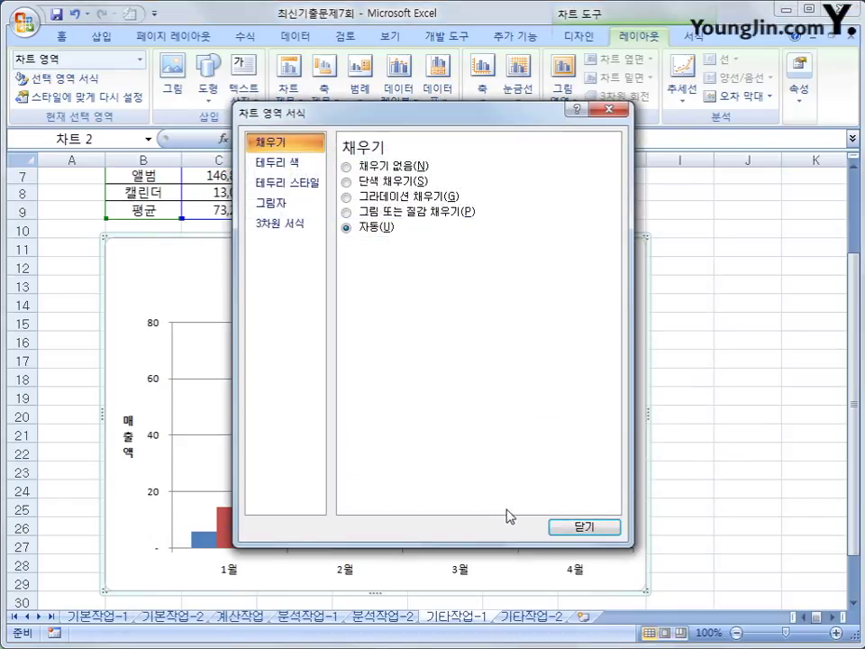
left_click(283, 202)
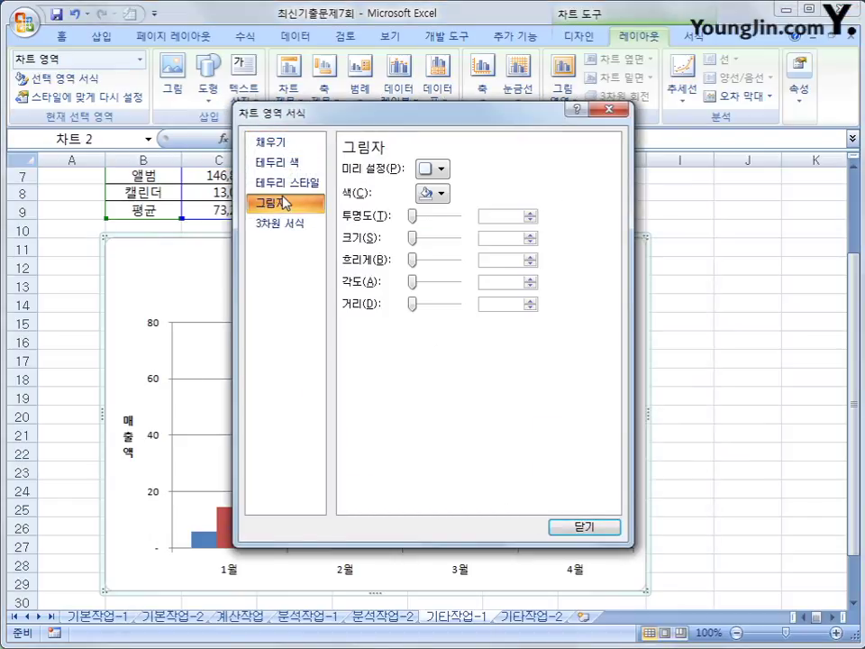
left_click(434, 169)
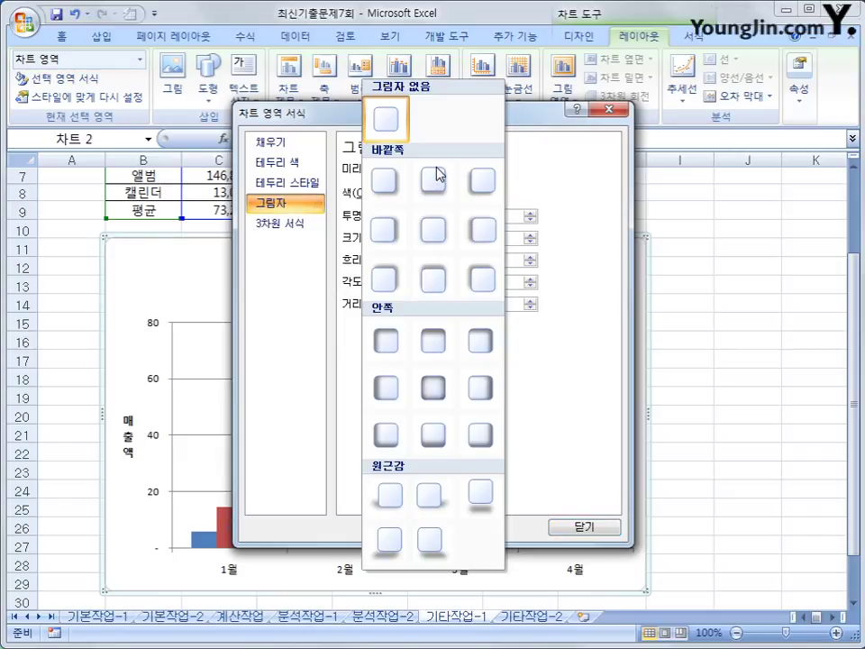
left_click(383, 188)
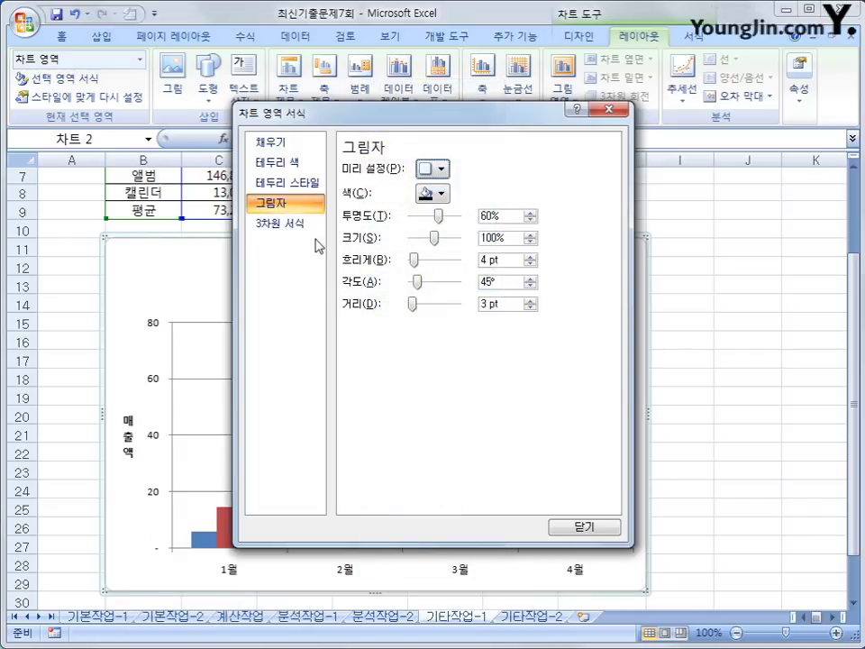
- Enable 둥근 모서리 in the chart area's border style and finish the formatting
left_click(298, 191)
left_click(385, 348)
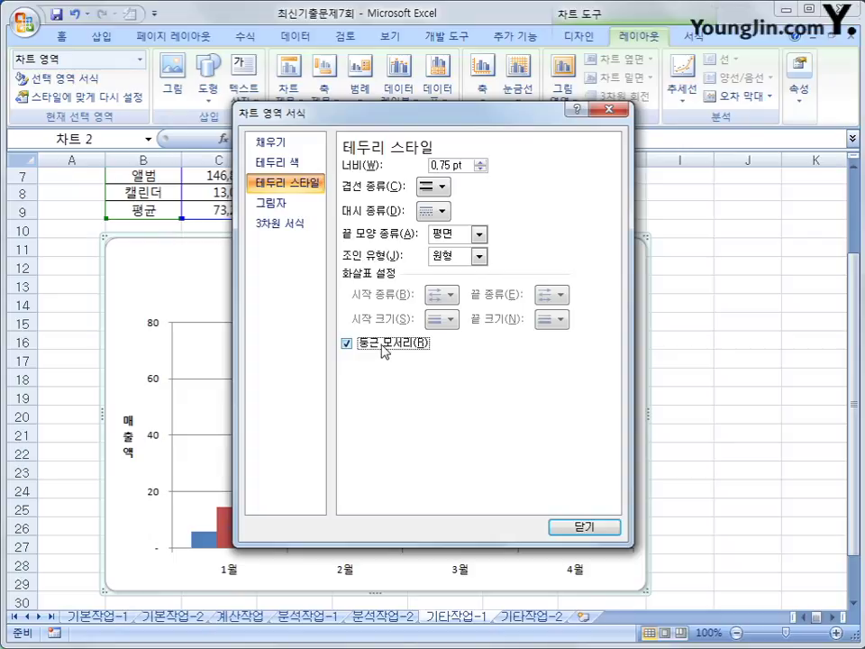
left_click(577, 528)
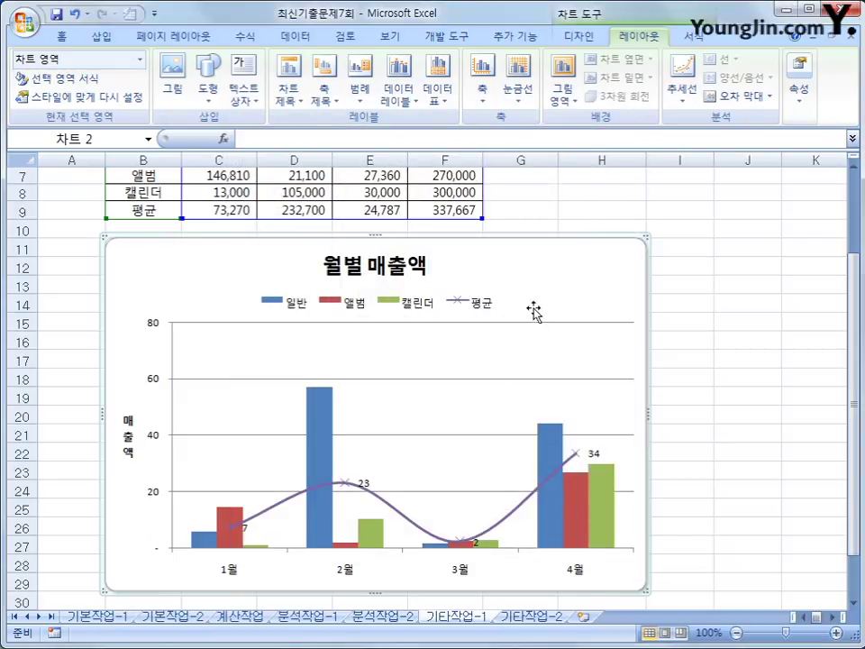
- Set the text of the whole chart area to 10 pt bold
right_click(552, 259)
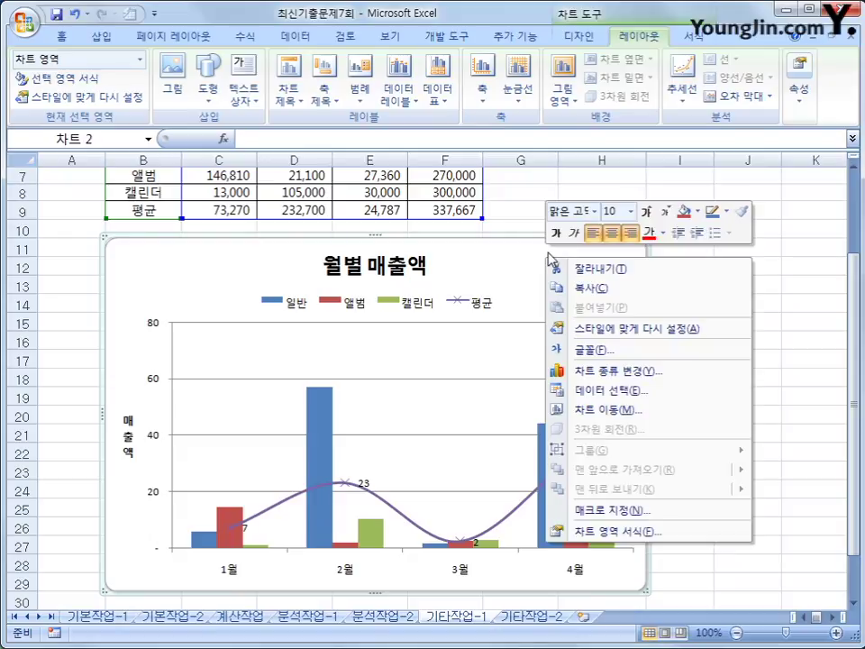
left_click(631, 211)
left_click(619, 263)
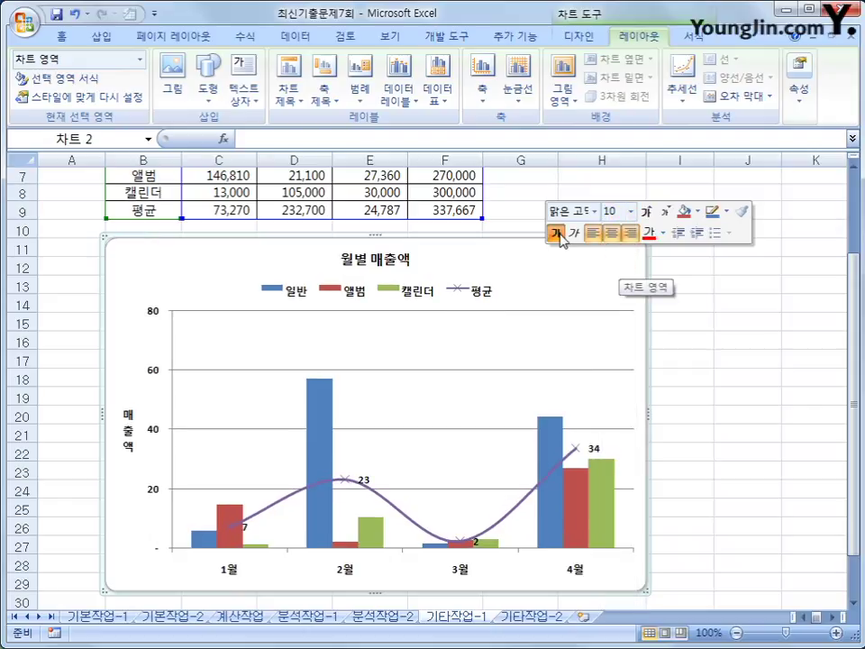
- Set the chart title's font size to 10 and deselect the chart
left_click(383, 261)
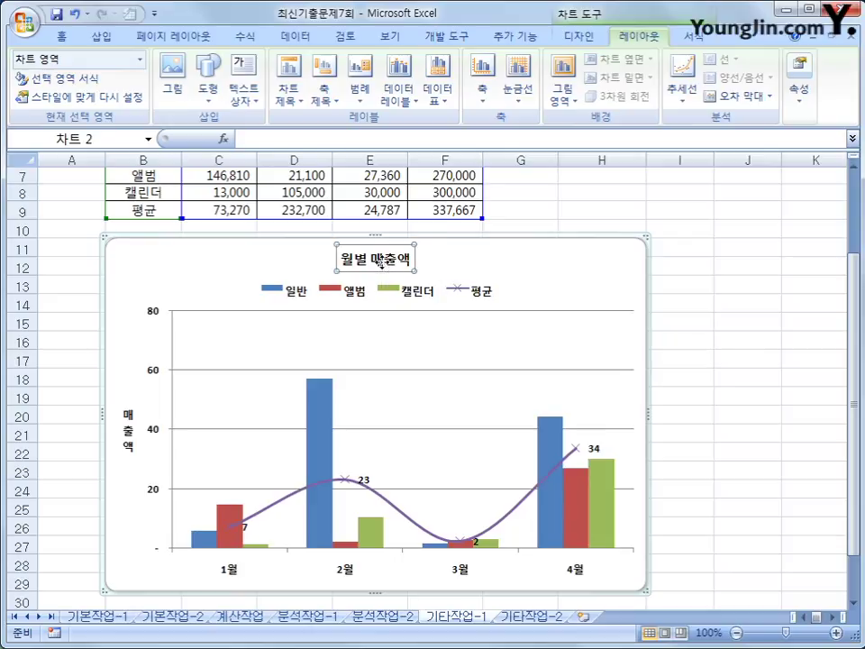
right_click(383, 268)
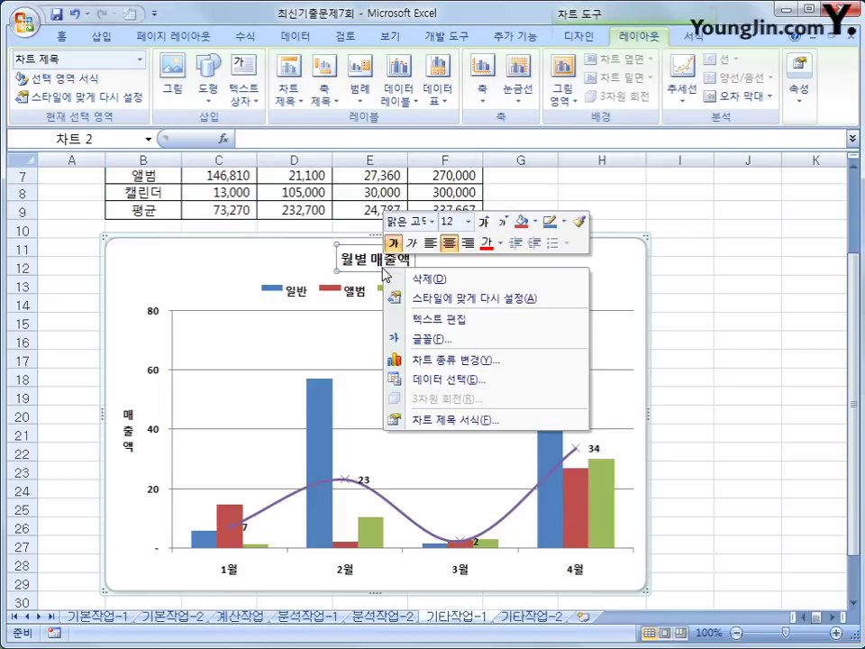
left_click(468, 222)
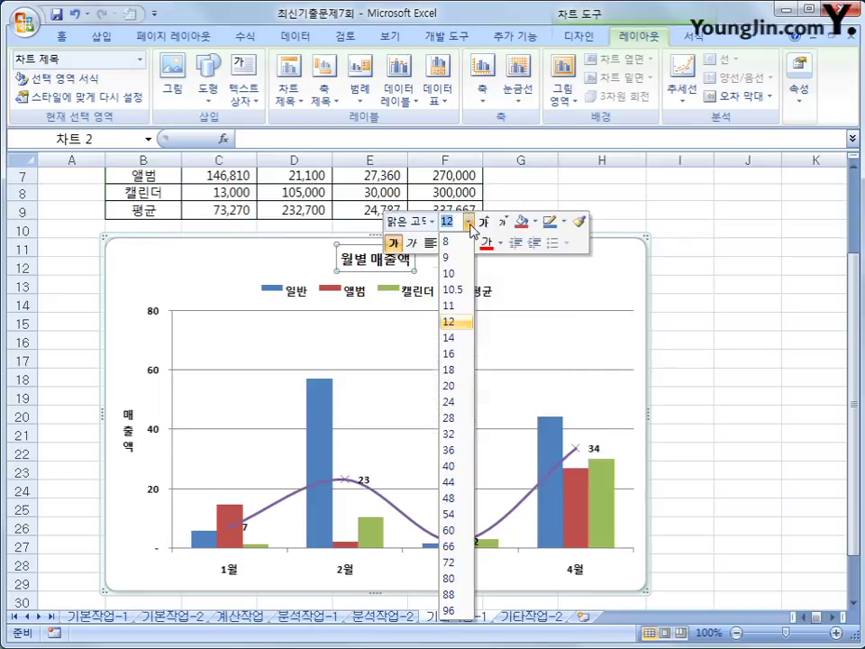
left_click(450, 274)
left_click(653, 288)
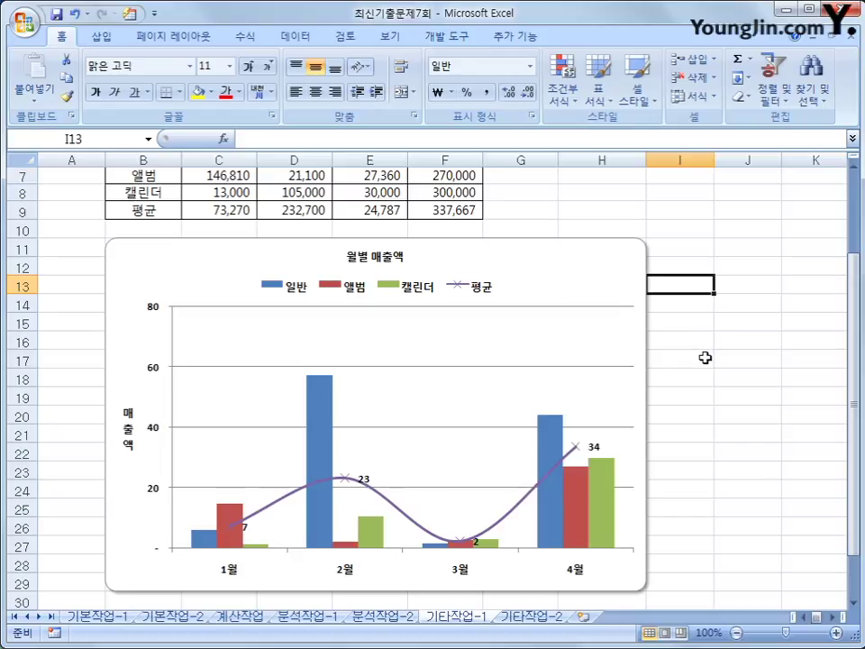
left_click(705, 357)
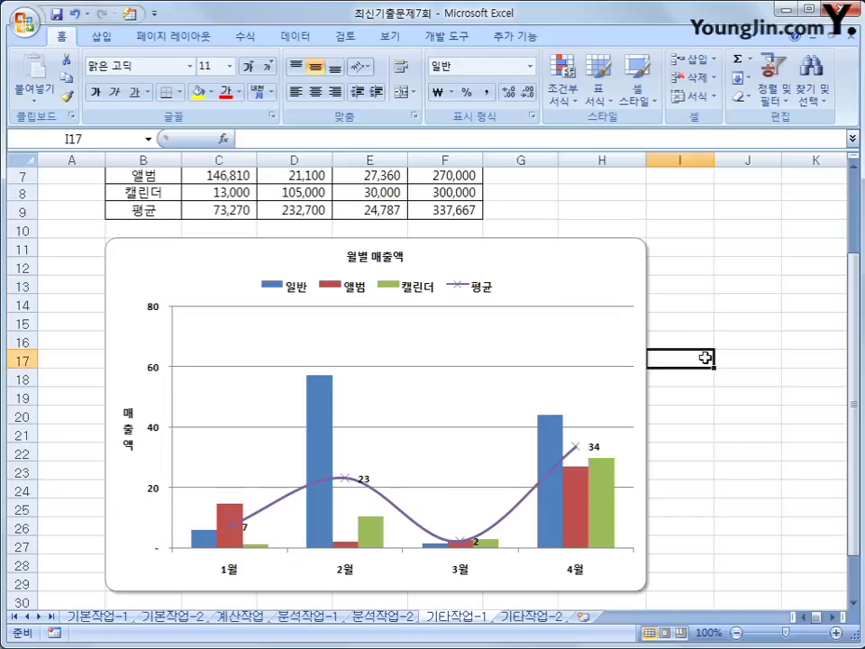
- On sheet 기타작업-2, turn on design mode and open the Click event procedure of the 고객정보검색 button
left_click(512, 618)
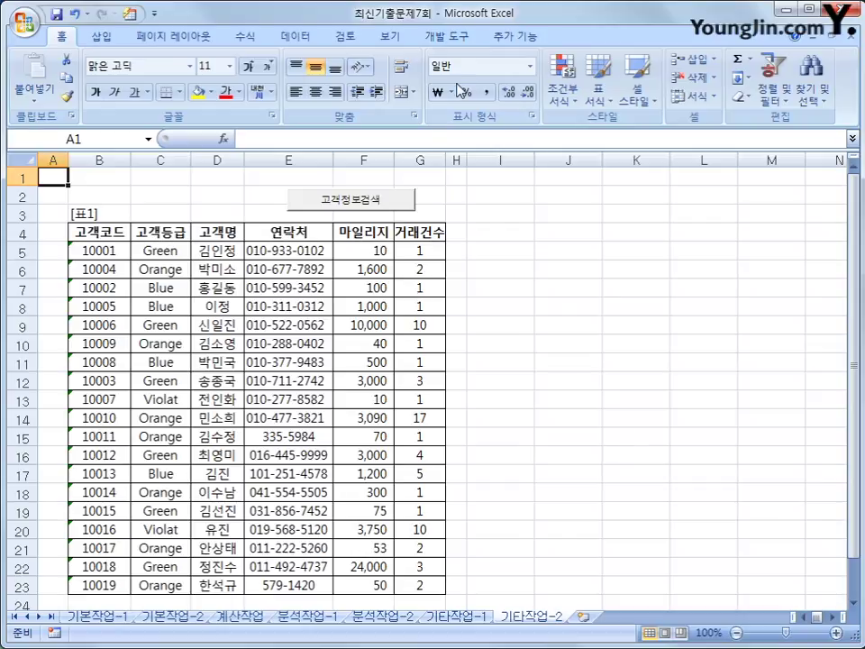
left_click(447, 36)
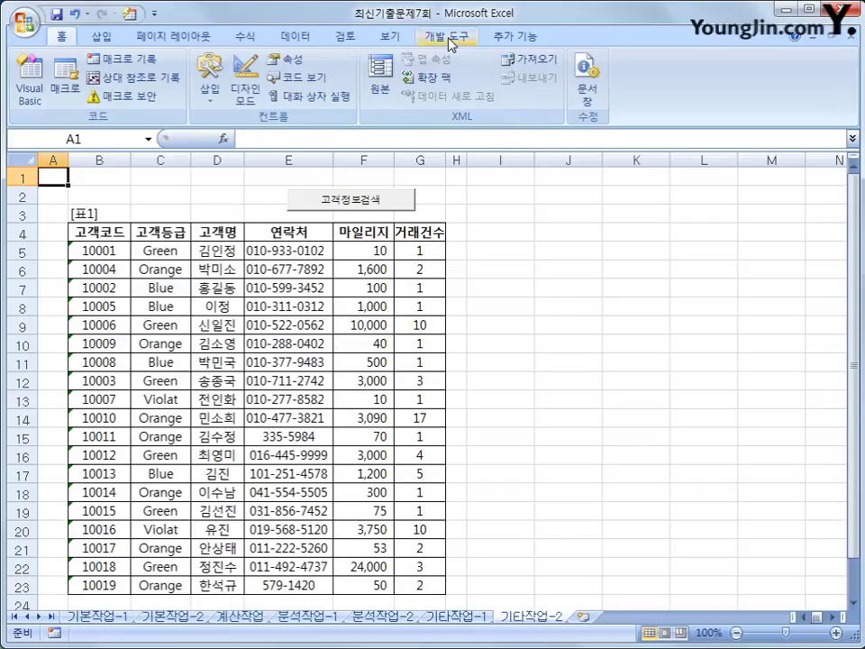
left_click(245, 95)
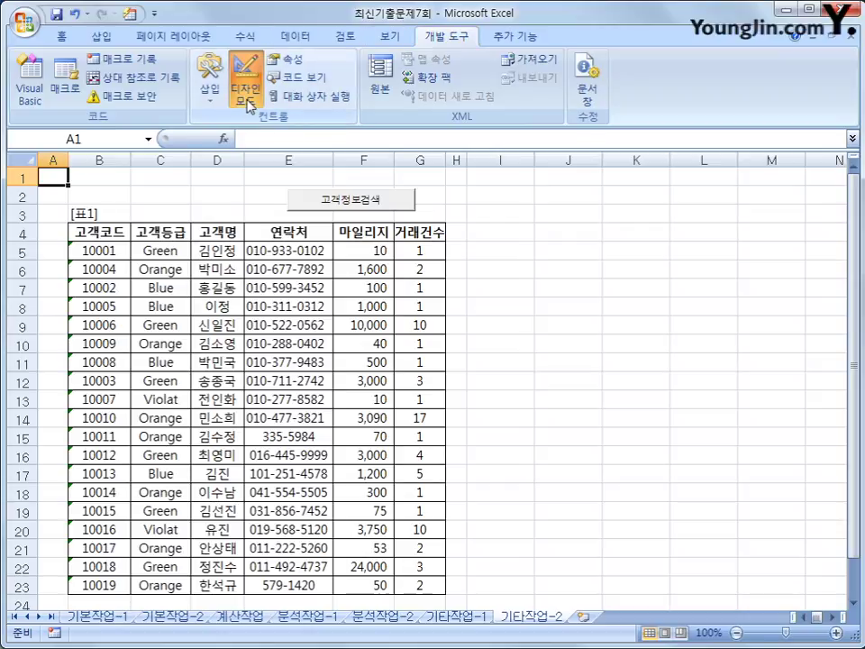
left_click(380, 202)
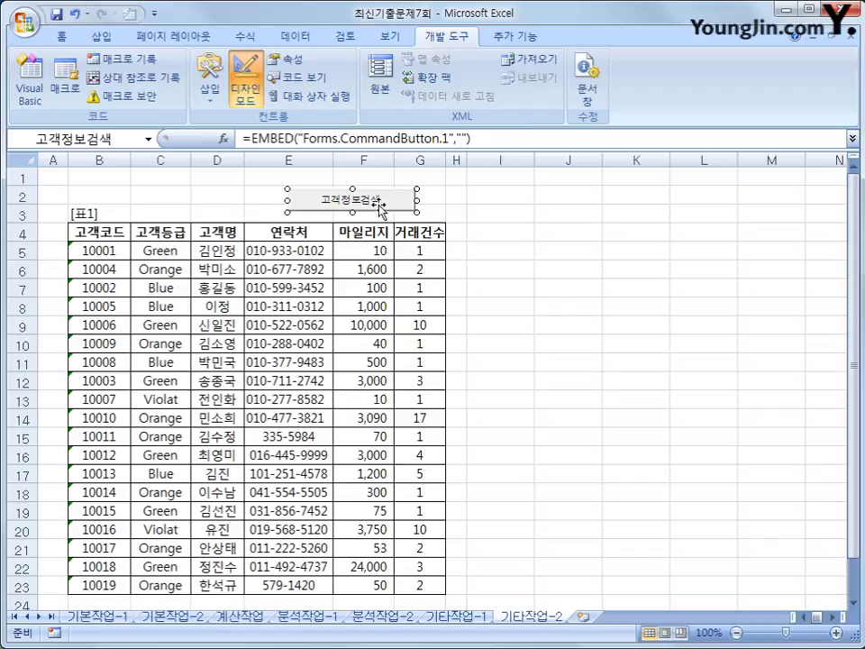
double_click(380, 202)
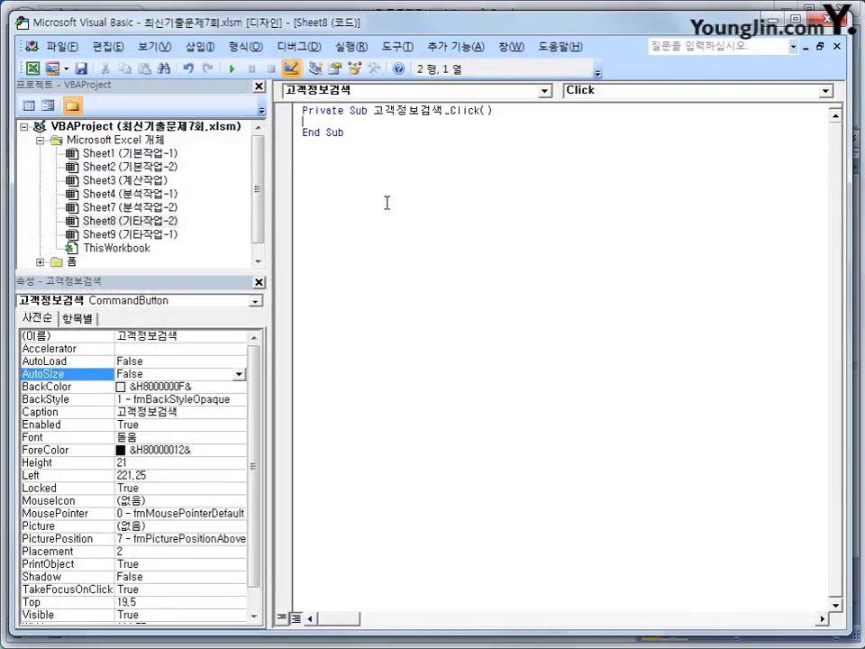
- Make the 고객정보검색 button's Click procedure open the form with the statement 고객정보검색화면.Show
key("Tab")
type("고객정보검색화면.")
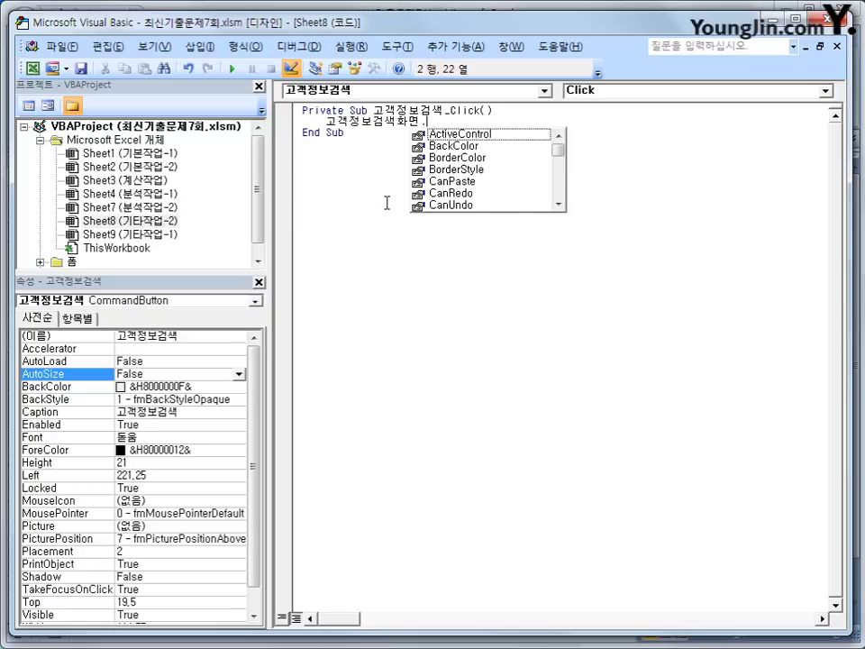
type("show")
key("Tab")
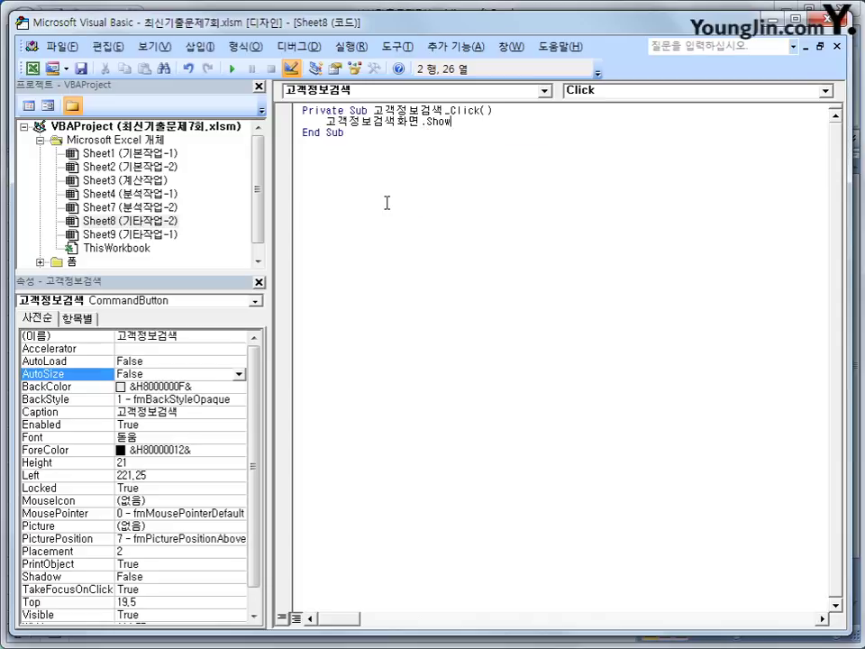
- Expand the project's 폼 folder and open the code of the 고객정보검색화면 form
double_click(72, 262)
left_click(145, 262)
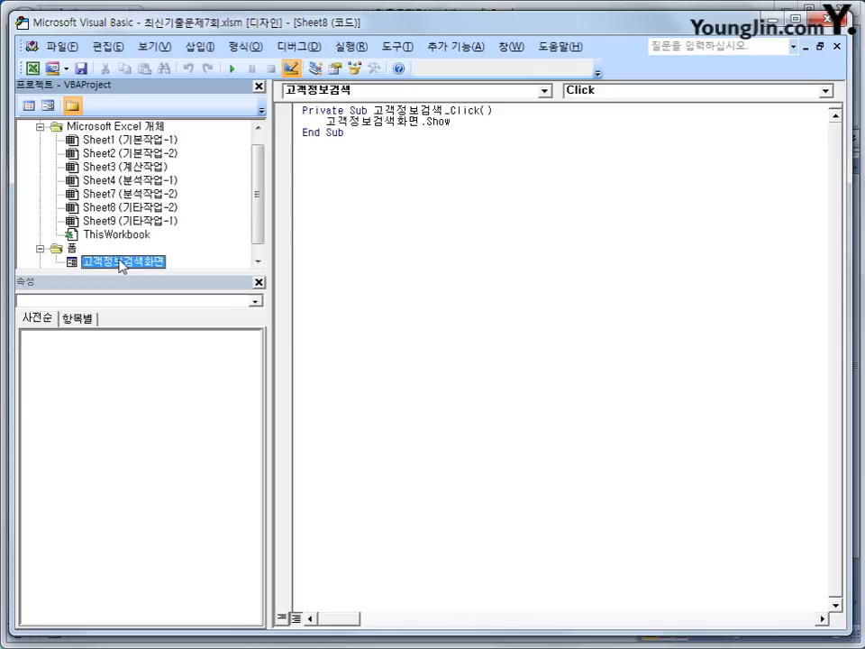
left_click(27, 107)
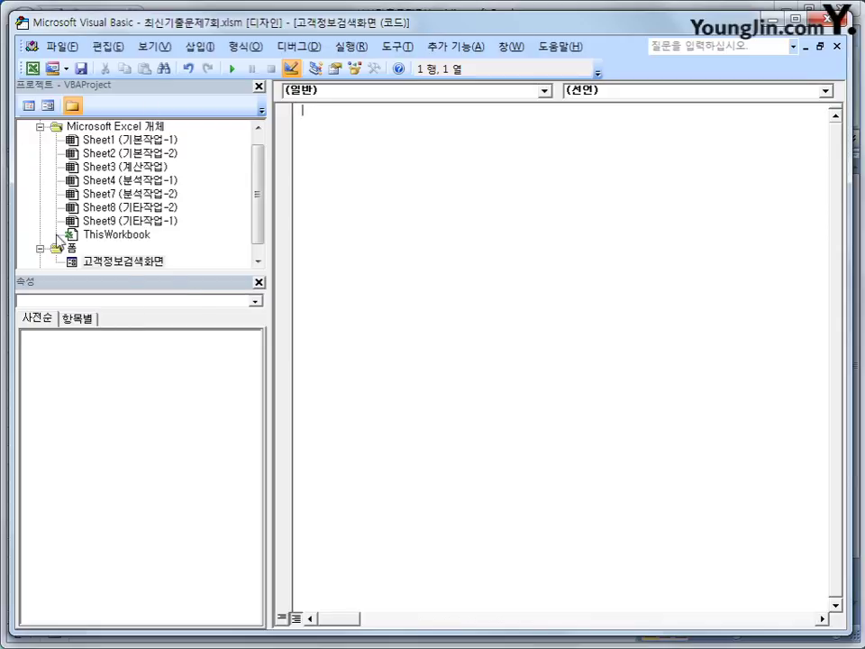
left_click(153, 46)
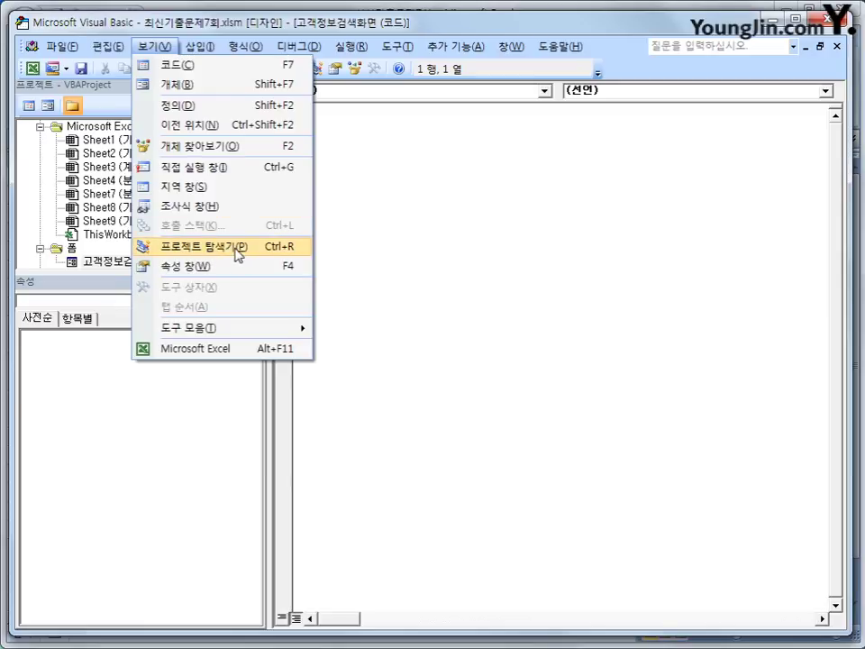
left_click(419, 202)
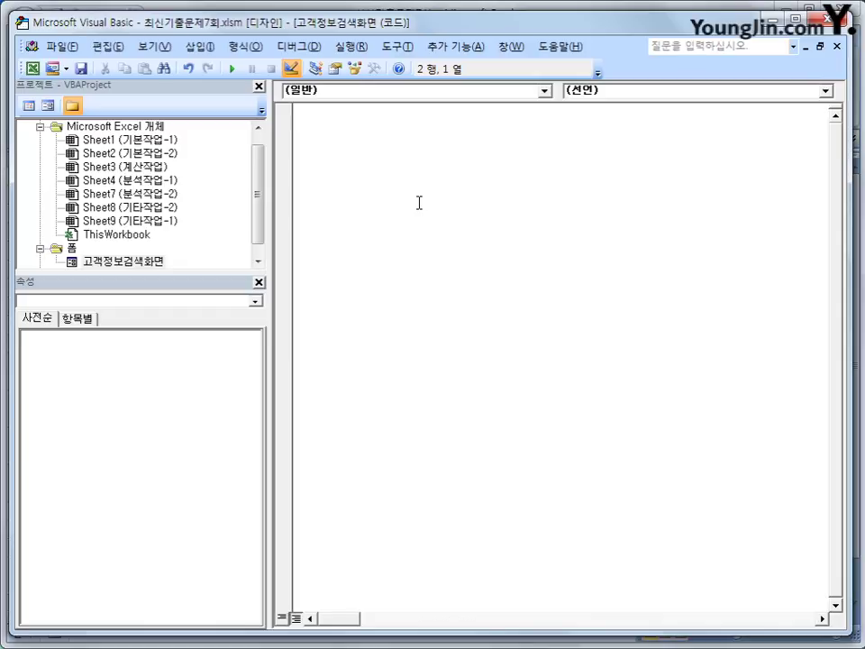
- Add an Initialize event procedure for the UserForm object in the form's code
left_click(442, 92)
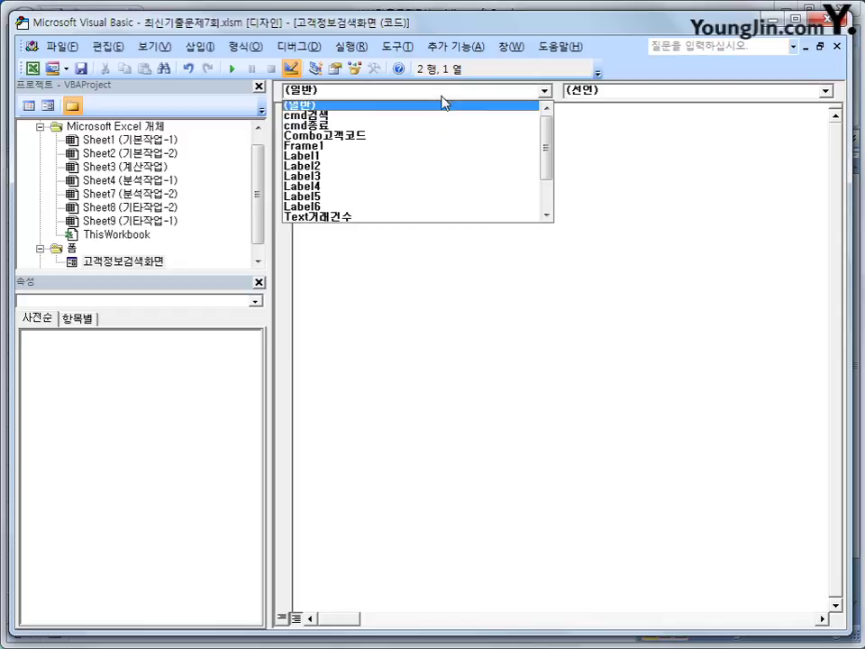
scroll(546, 171, "down", 2)
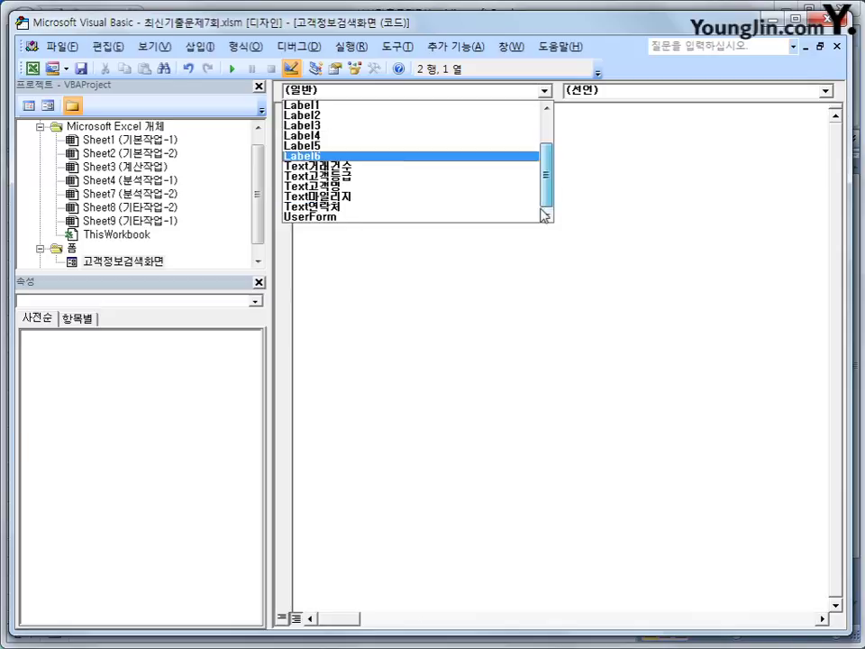
left_click(478, 217)
left_click(654, 92)
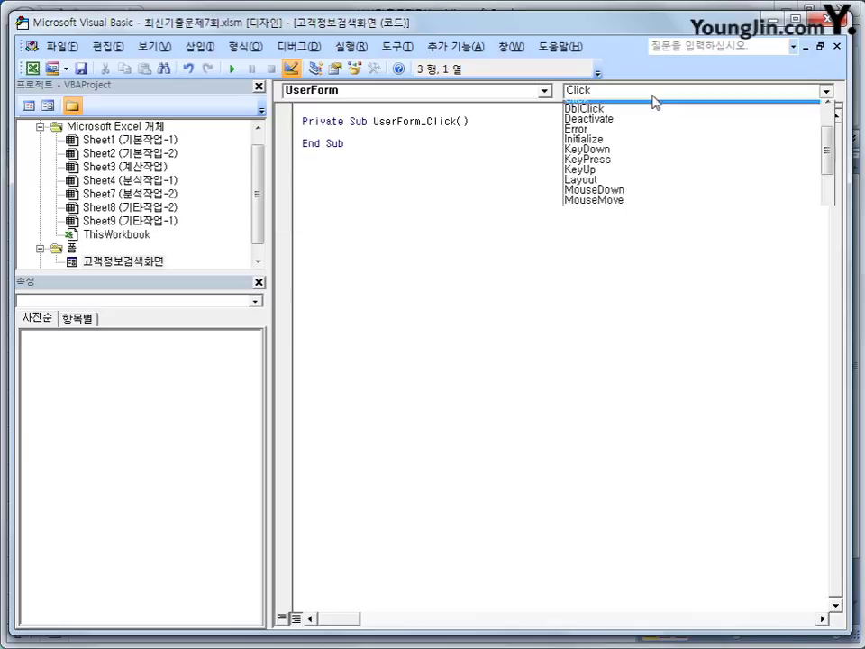
left_click(655, 147)
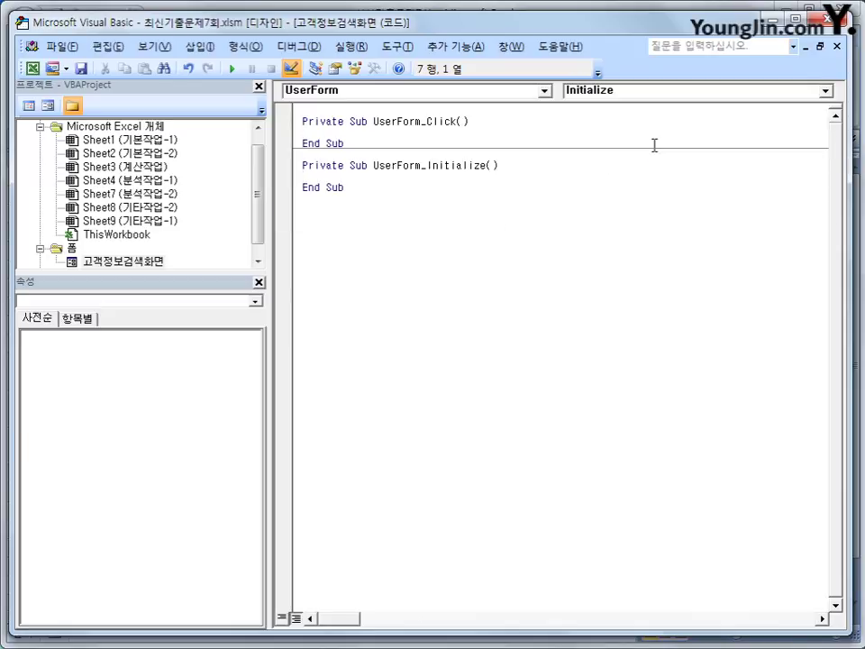
- Fill the customer code combo box in UserForm_Initialize with the statement Combo고객코드.RowSource = "B5:B23"
key("Tab")
type("r")
type("cm")
key("BackSpace")
type("ombo")
type("ㄱㅗ개")
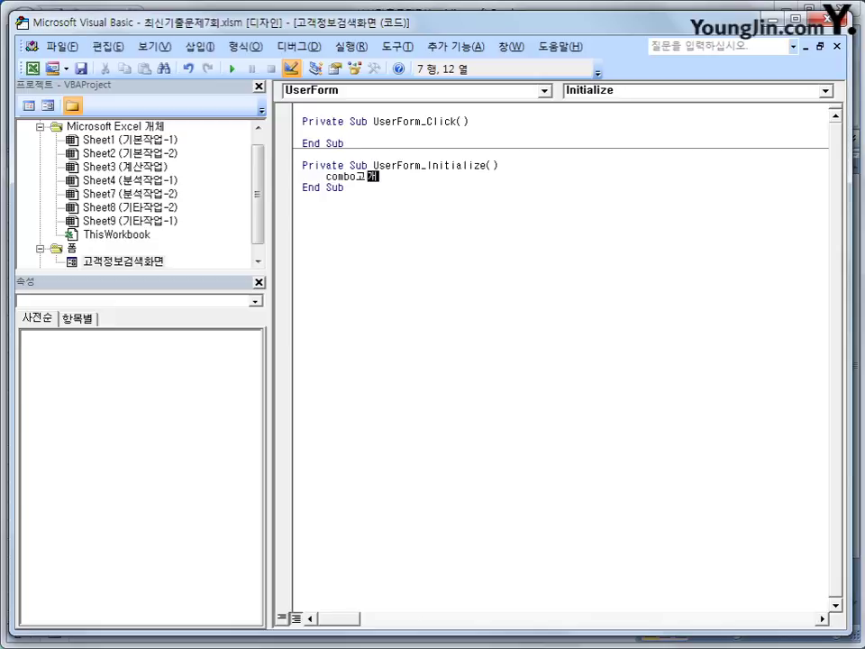
type("ㄱㄱ")
type("ㅋ")
type("드")
type(".")
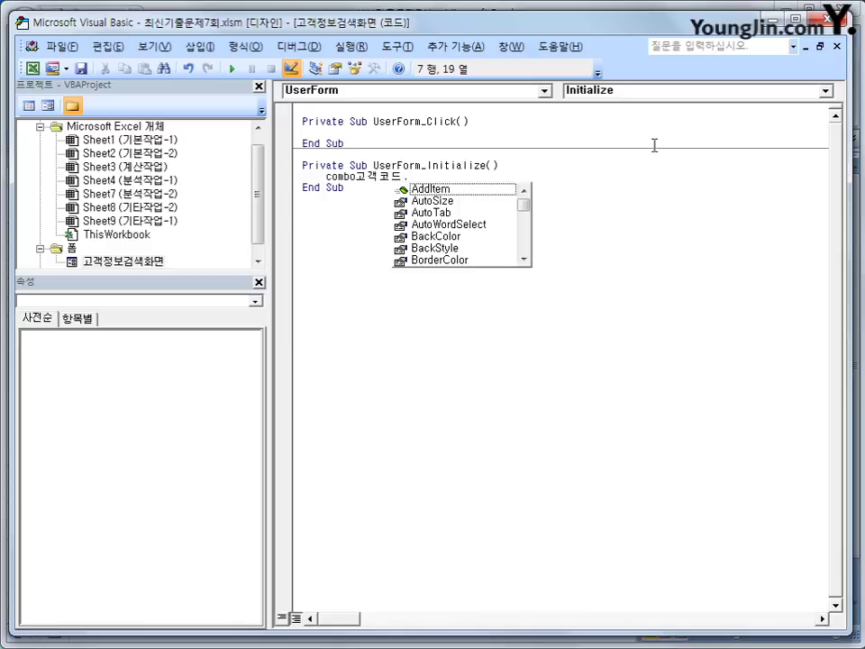
type("row")
key("Tab")
type("=")
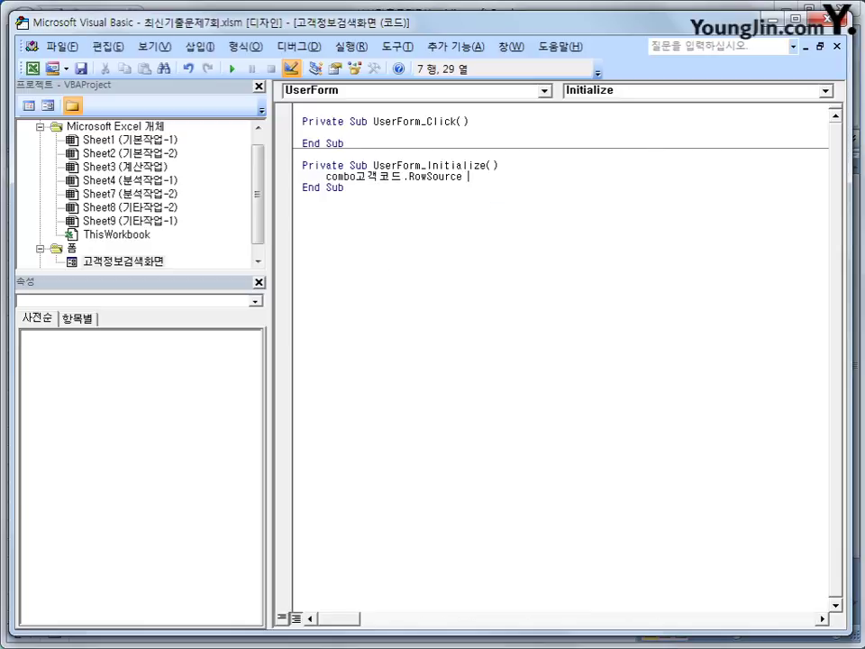
type(" \"B5:B1")
key("BackSpace")
type("23\"")
left_click(344, 188)
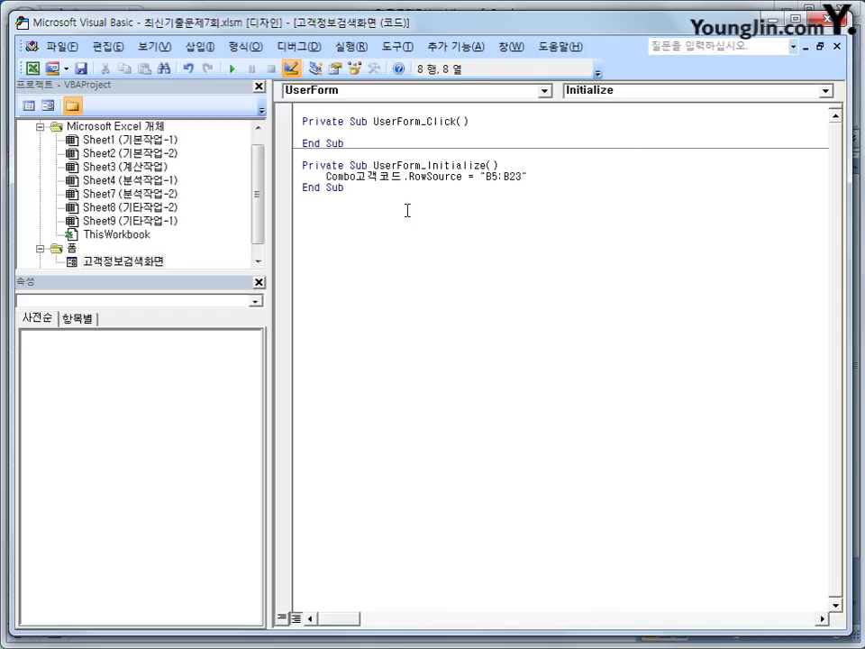
left_click(356, 217)
left_click(546, 173)
- Add a Click procedure for cmd종료 containing the statement Unload Me
left_click(544, 90)
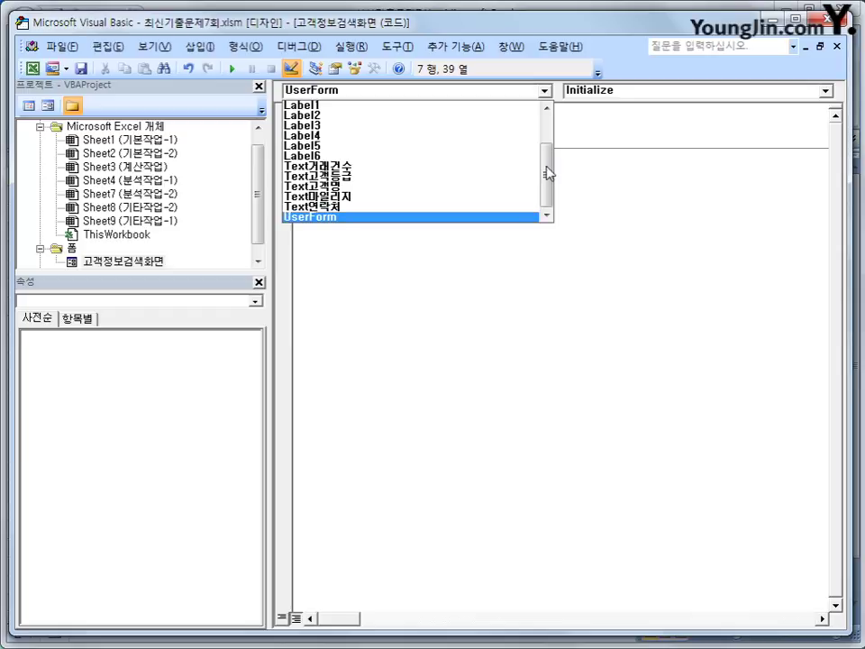
left_click_drag(546, 172, 551, 135)
left_click(460, 138)
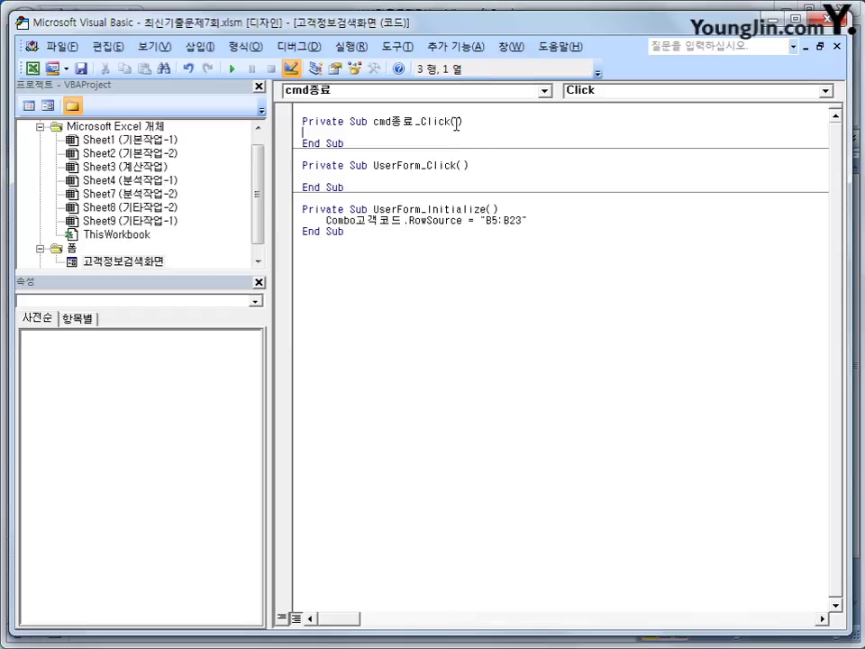
key("Tab")
type("unload me")
key("Down")
left_click(457, 263)
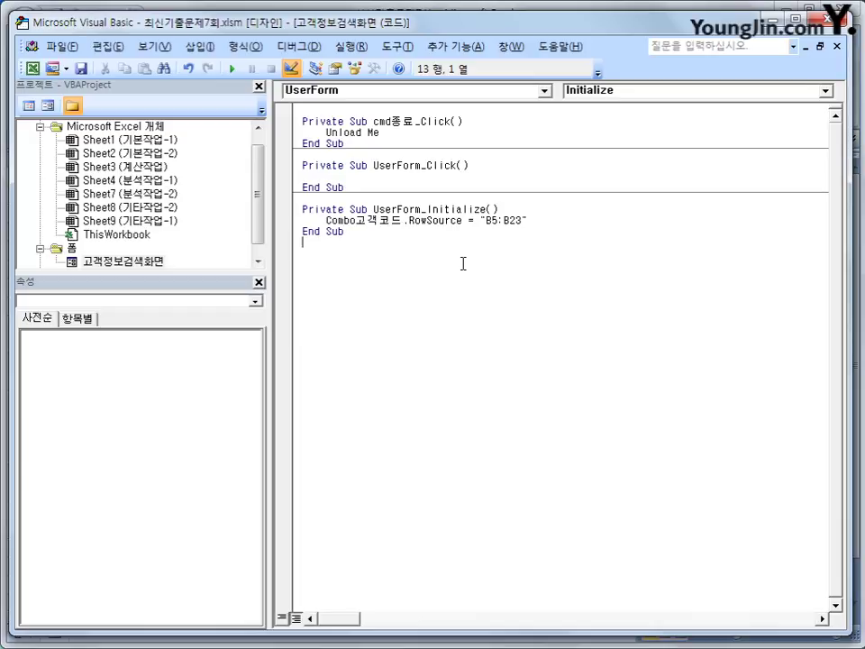
- Return to the Excel worksheet, turn off design mode and run the 고객정보검색 button to show the form
left_click(32, 69)
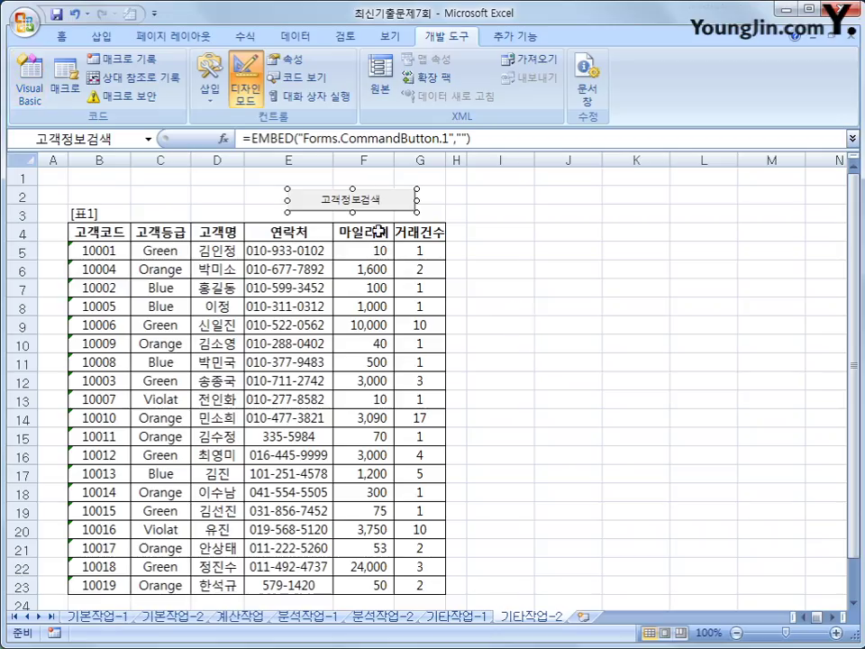
left_click(246, 89)
left_click(564, 305)
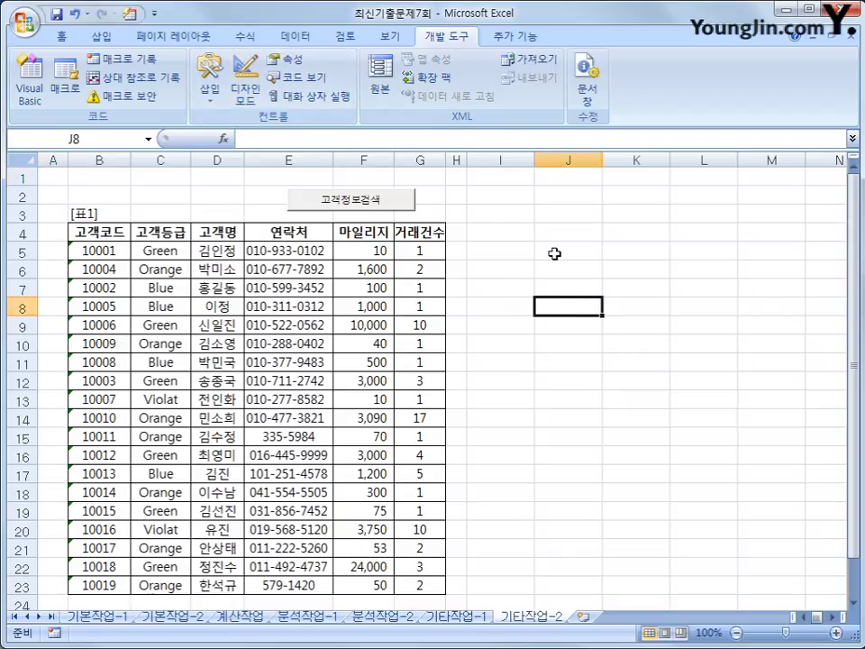
left_click(365, 206)
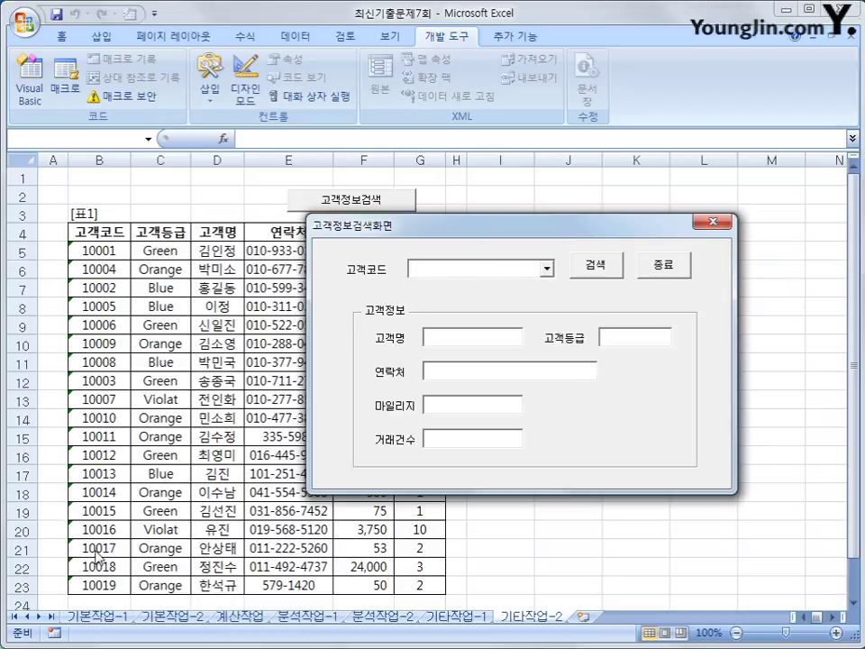
- Test the form's 고객코드 list by choosing its first customer code, and move the form to uncover the table
left_click(547, 269)
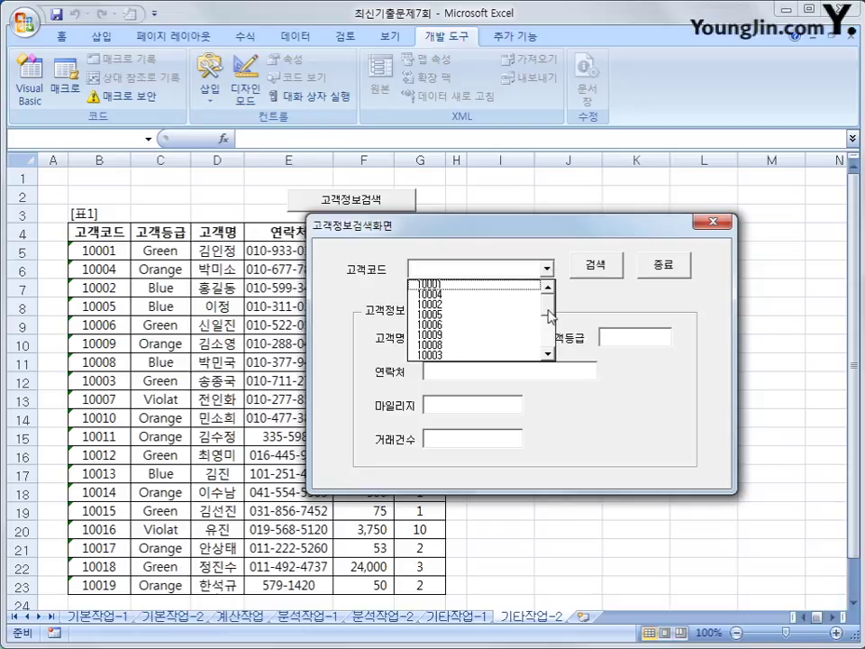
left_click_drag(551, 314, 560, 295)
left_click(477, 285)
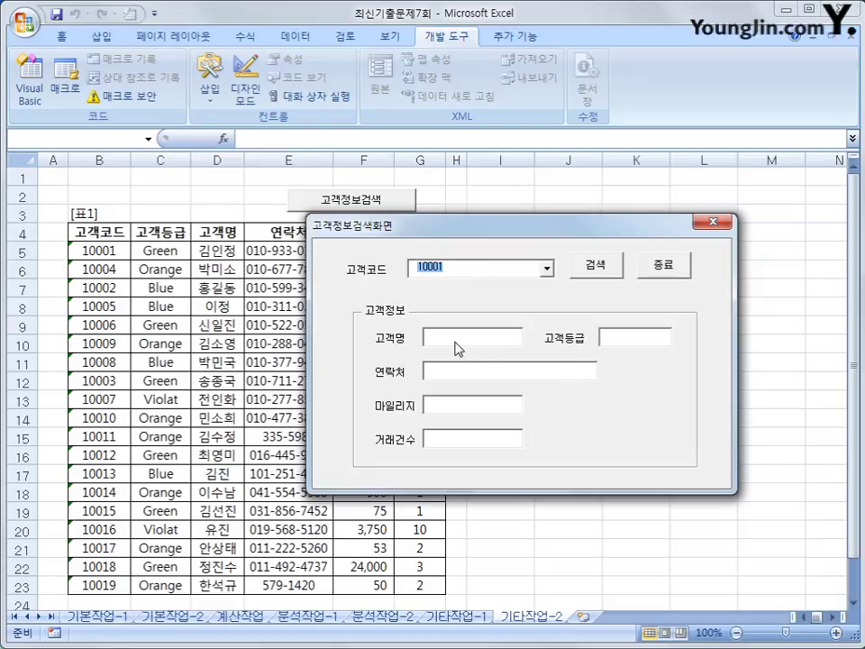
left_click_drag(479, 228, 530, 285)
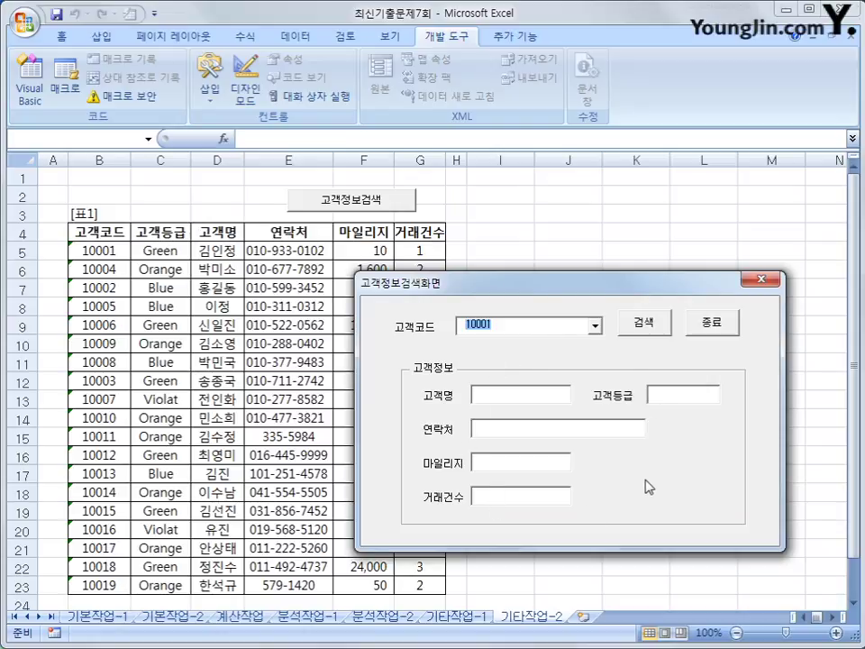
left_click(595, 326)
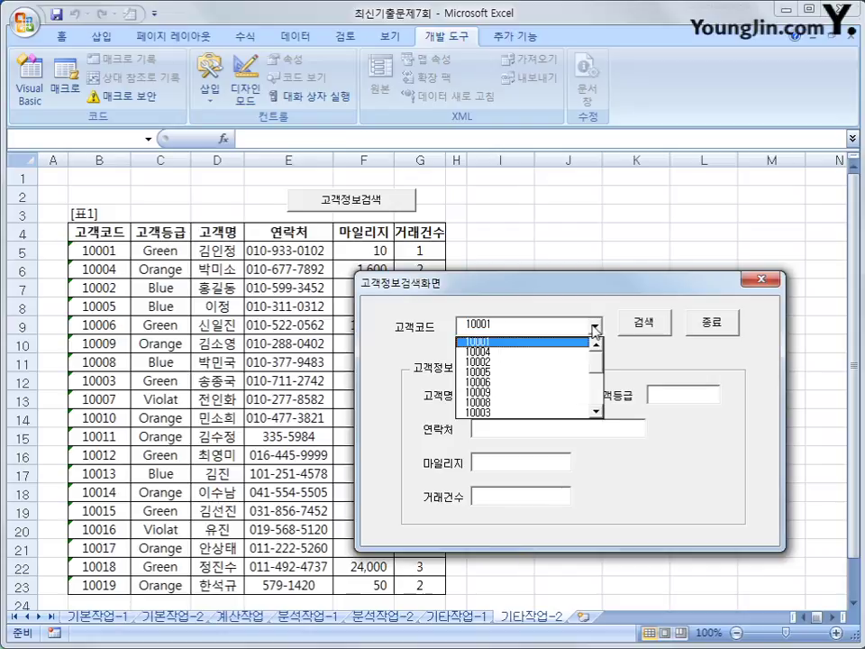
left_click(521, 342)
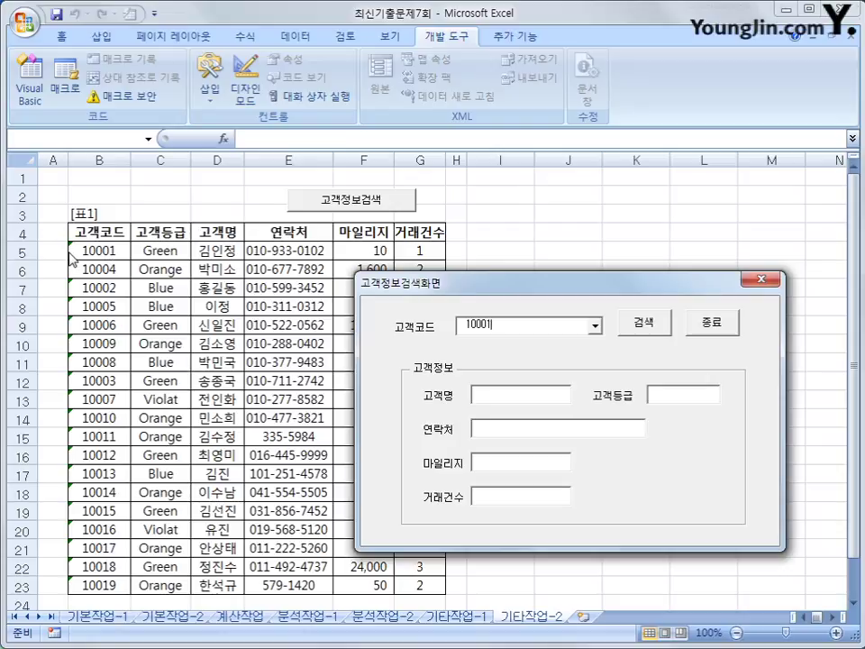
left_click(596, 327)
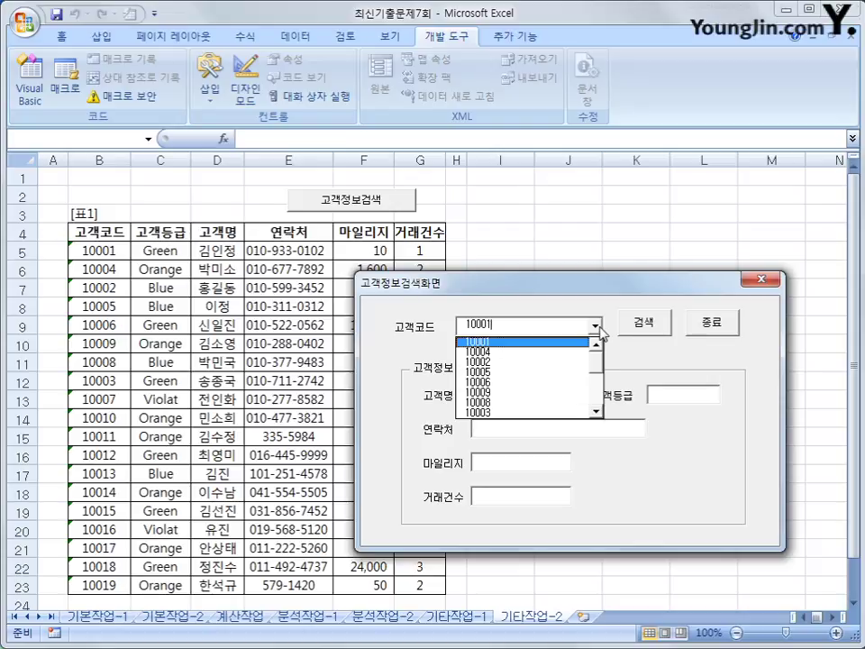
left_click(534, 343)
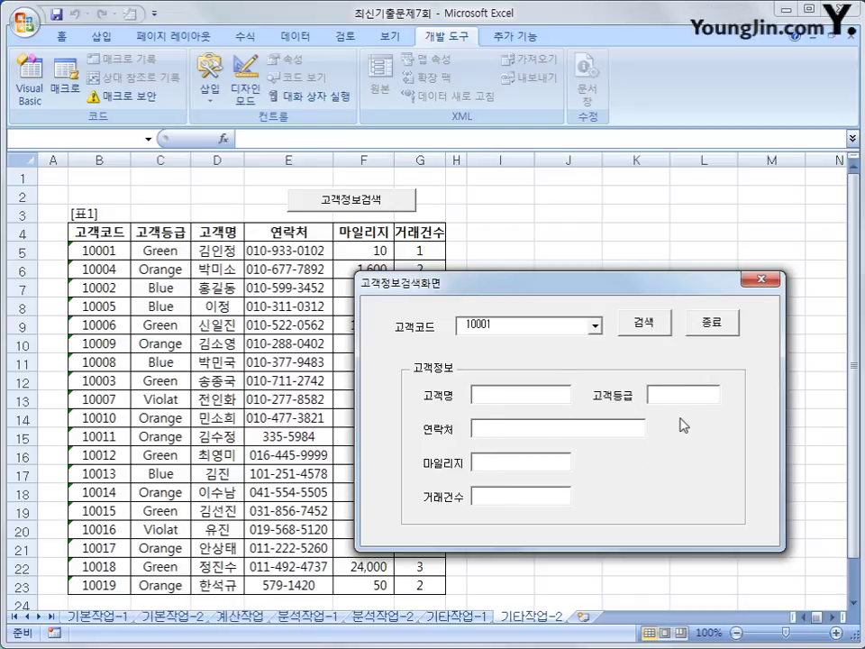
- Test closing the form with 종료 and switch back to the form's code in the Visual Basic editor
left_click(718, 324)
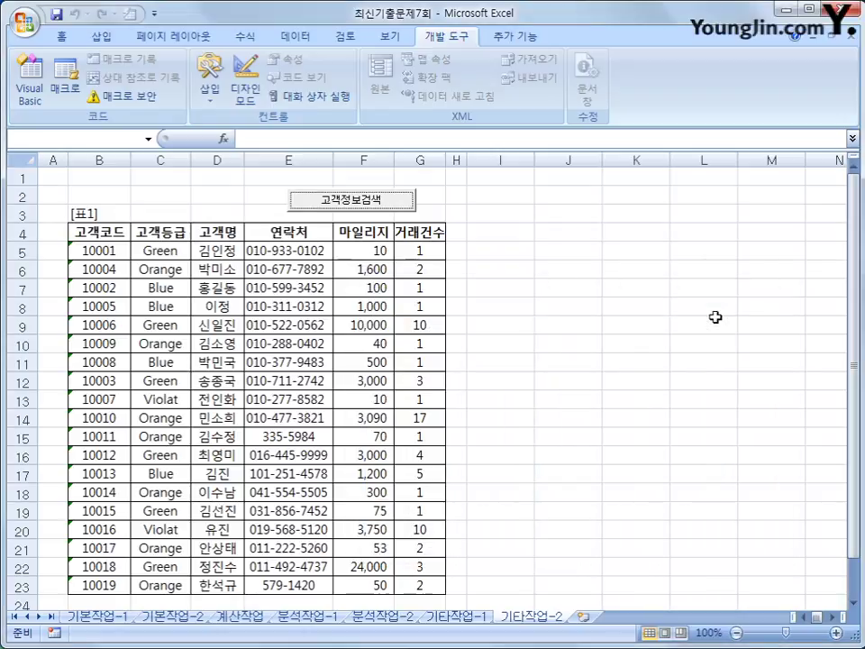
left_click(674, 251)
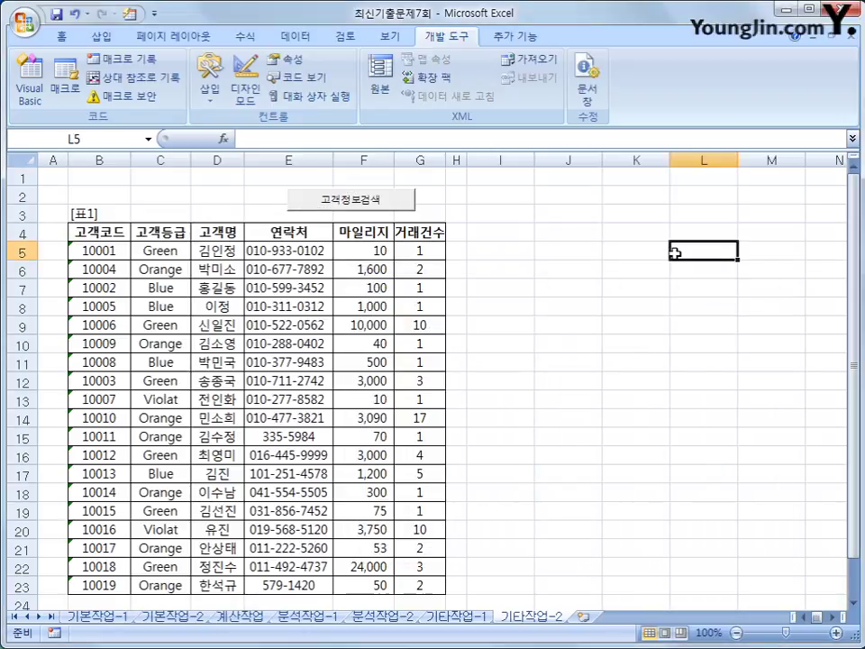
key("alt+F11")
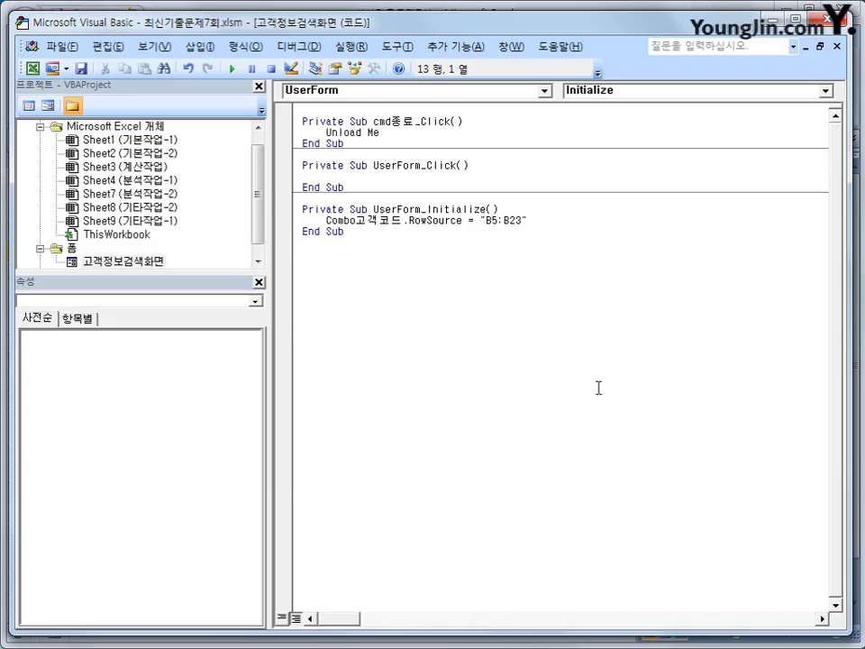
- Add a Click procedure for cmd검색 to the form's code, with an indented line ready inside it
left_click(448, 90)
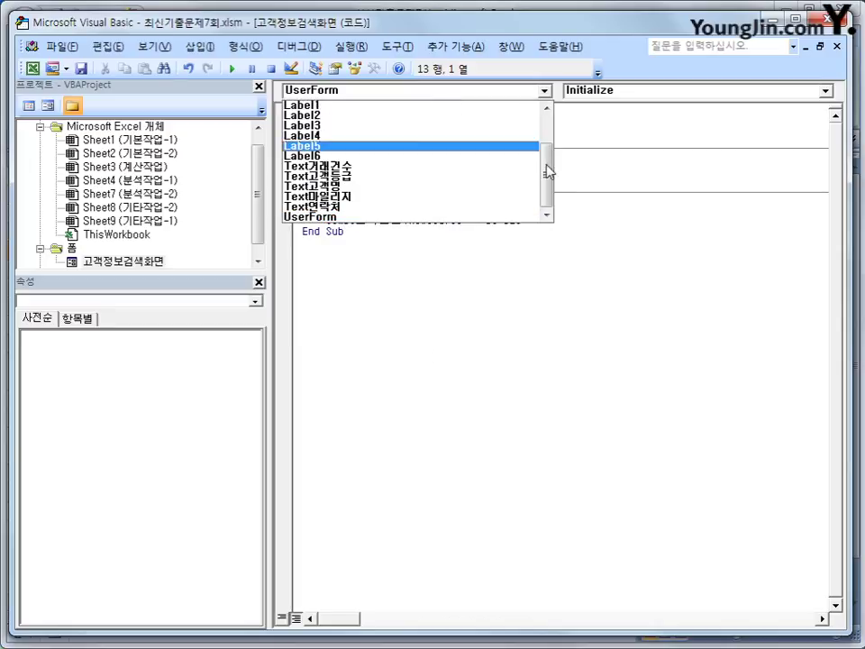
left_click_drag(549, 180, 547, 135)
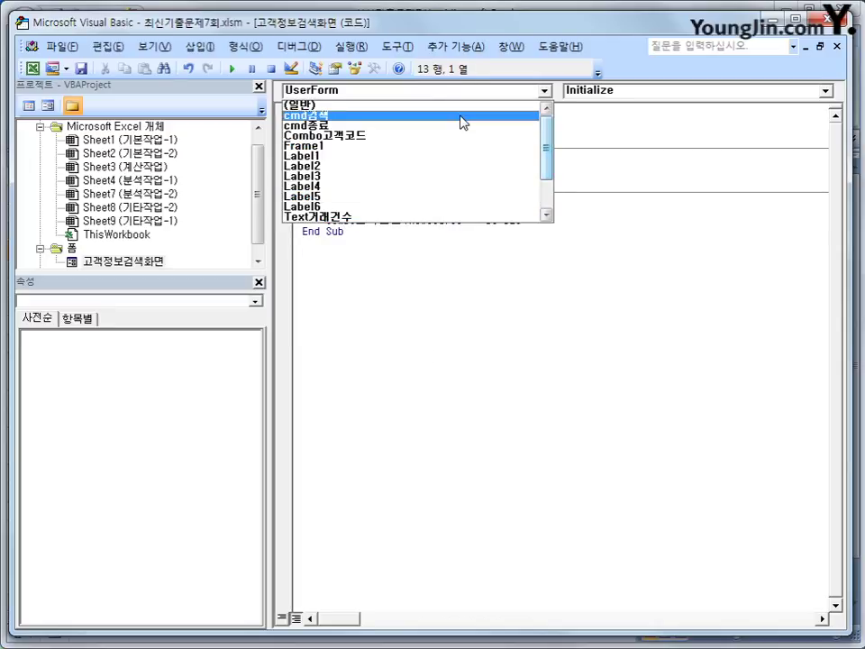
left_click(463, 121)
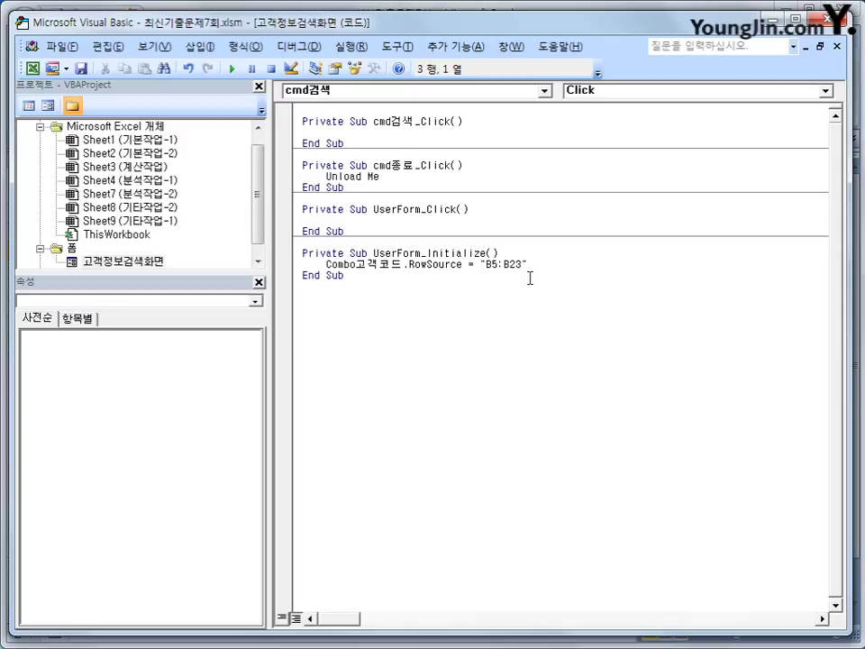
key("Return")
key("Tab")
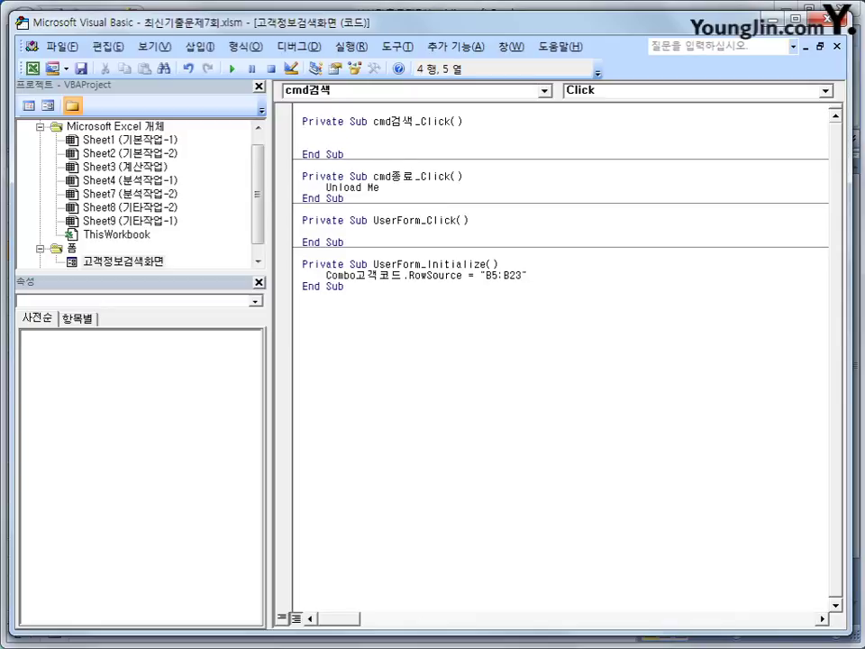
- In cmd검색_Click, write the statement iRow = Combo고객코드.ListIndex + 5 followed by a blank line
type("i")
type("Row ")
type("=")
type("co")
type("mbo")
type("고객코드.")
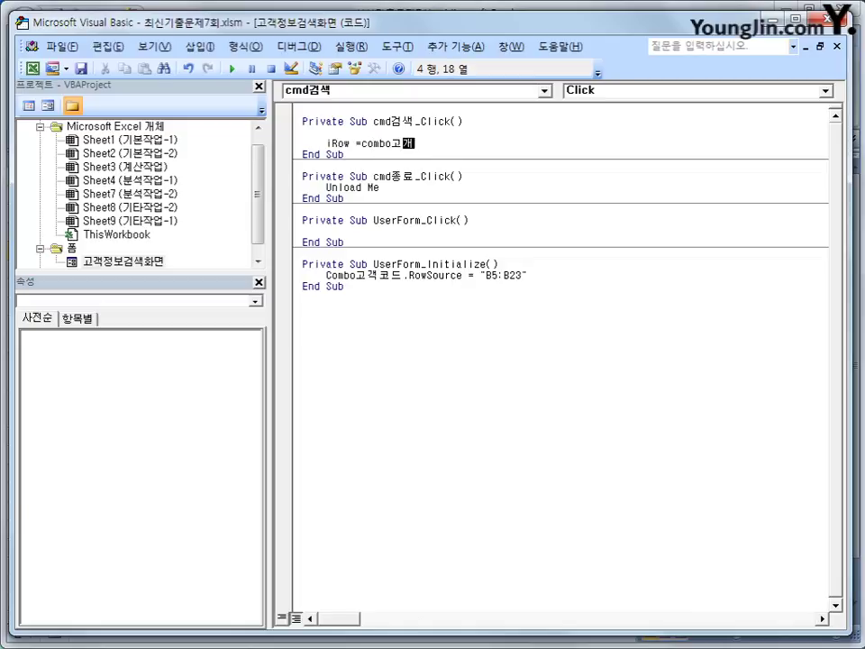
type("ListIndex ")
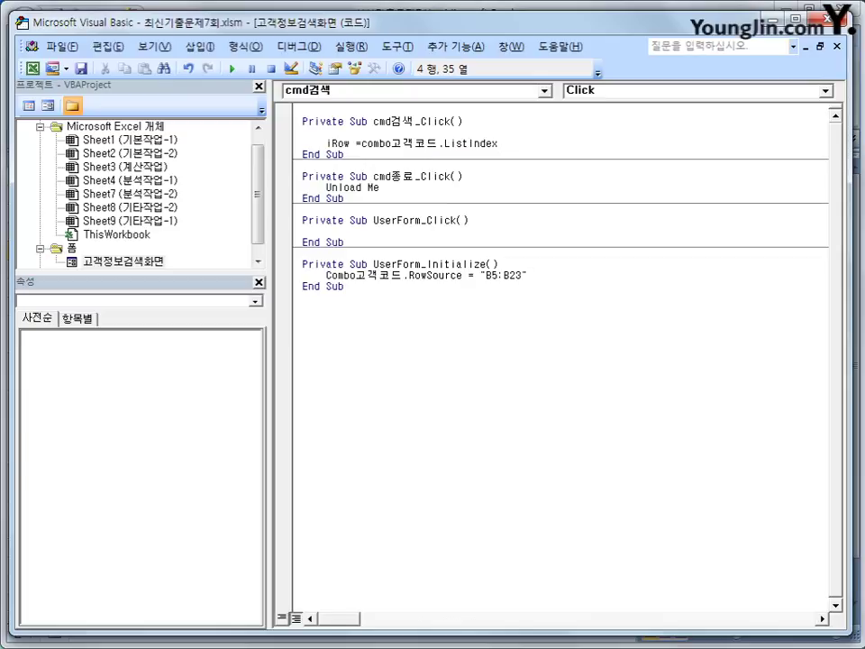
type("+ 5")
key("Return")
key("Return")
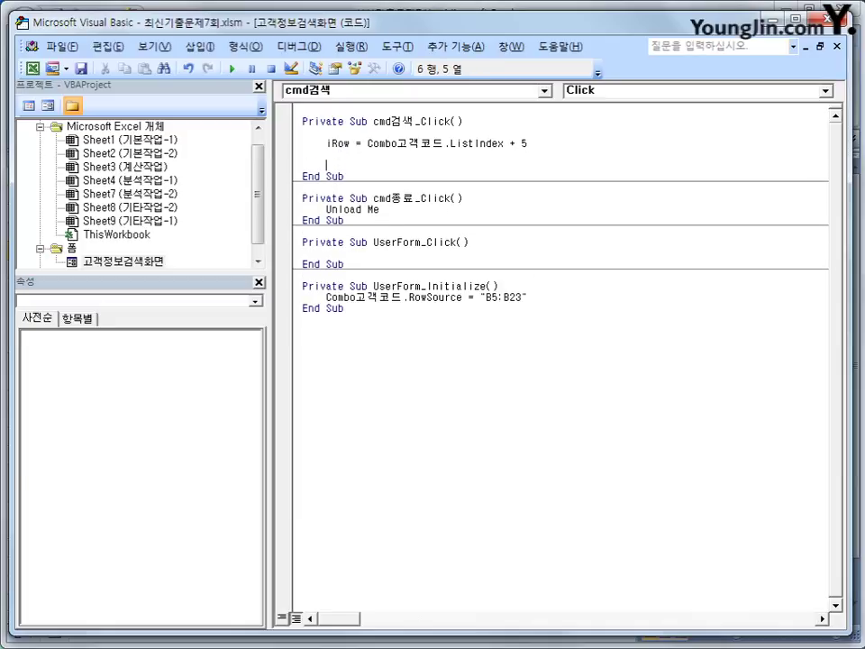
- Below the iRow statement, assign the customer name with Text고객명 = Cells(iRow, 4)
type("text")
key("BackSpace")
key("BackSpace")
key("BackSpace")
type("ㅅ")
key("BackSpace")
key("BackSpace")
type("ㅌ")
key("BackSpace")
type("xtㄱㅗ객명 = ㅊㄷ")
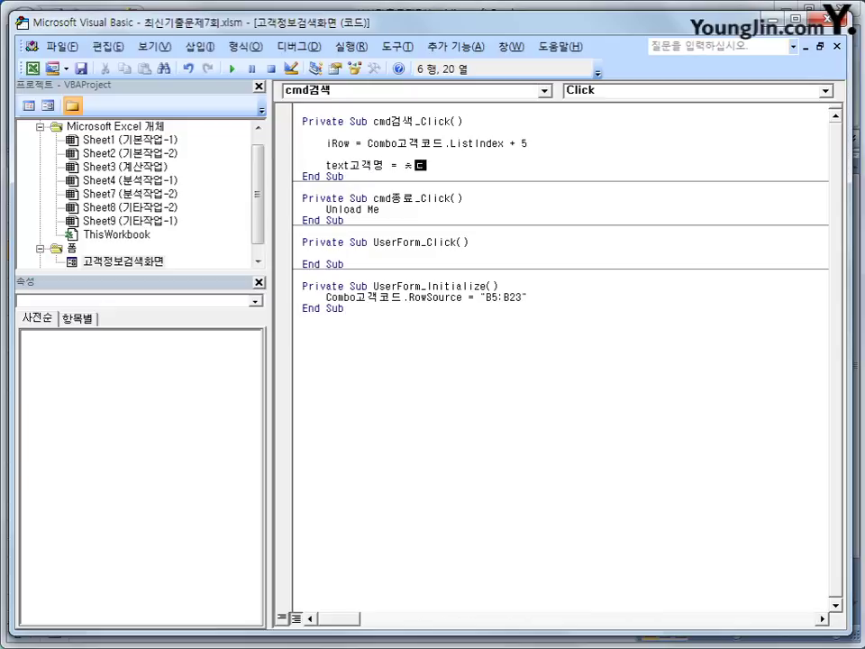
key("BackSpace")
type("cells(iRow, ")
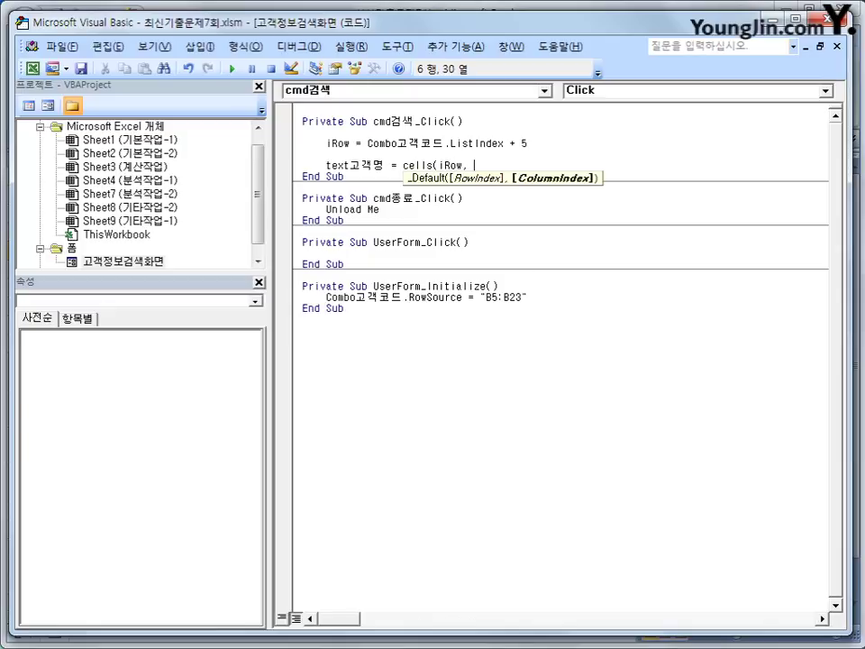
type("4)")
key("Return")
key("Return")
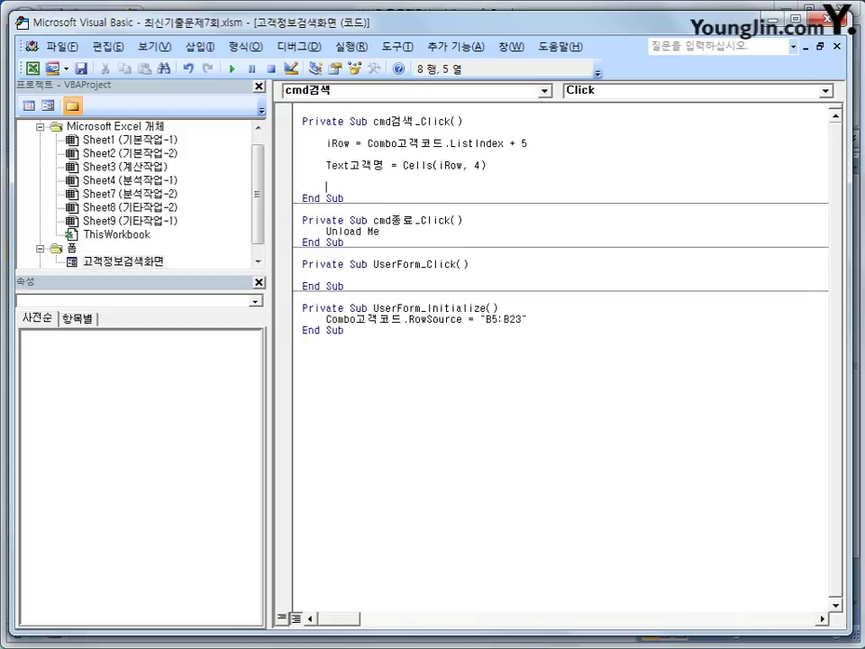
- Duplicate the Text고객명 assignment onto the line directly below it
key("Up")
key("Up")
key("shift+End")
key("ctrl+c")
key("Down")
key("ctrl+v")
key("Return")
key("Up")
key("End")
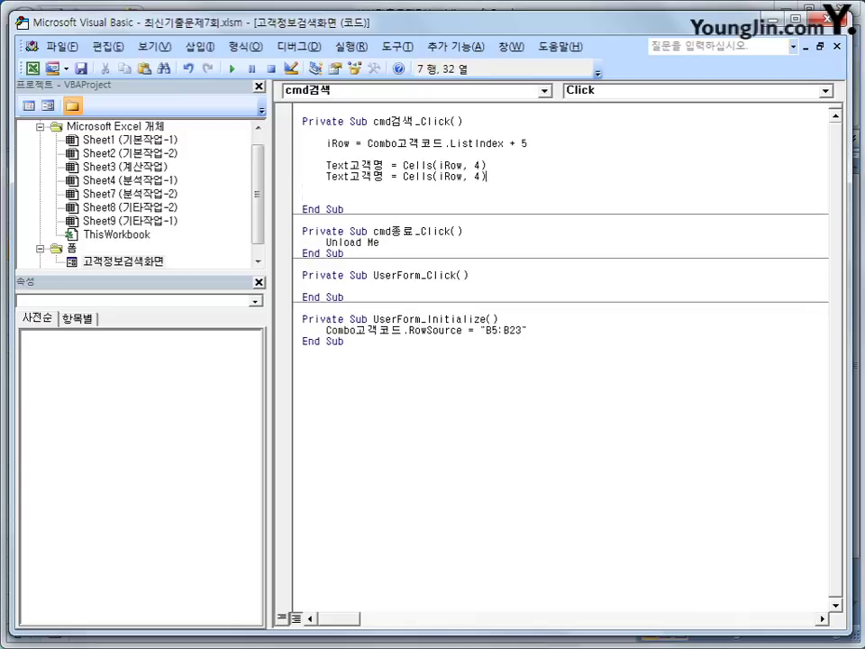
- Change the duplicated assignment to Text고객등급 = Cells(iRow, 3) and start a new line below
key("Left")
key("Left")
key("Left")
key("Left")
key("Left")
key("Left")
key("Left")
key("Left")
key("Left")
key("Left")
key("Left")
key("Left")
key("Left")
key("Left")
key("Left")
key("Left")
key("Left")
key("Left")
type("ㅂ")
key("BackSpace")
type("등급")
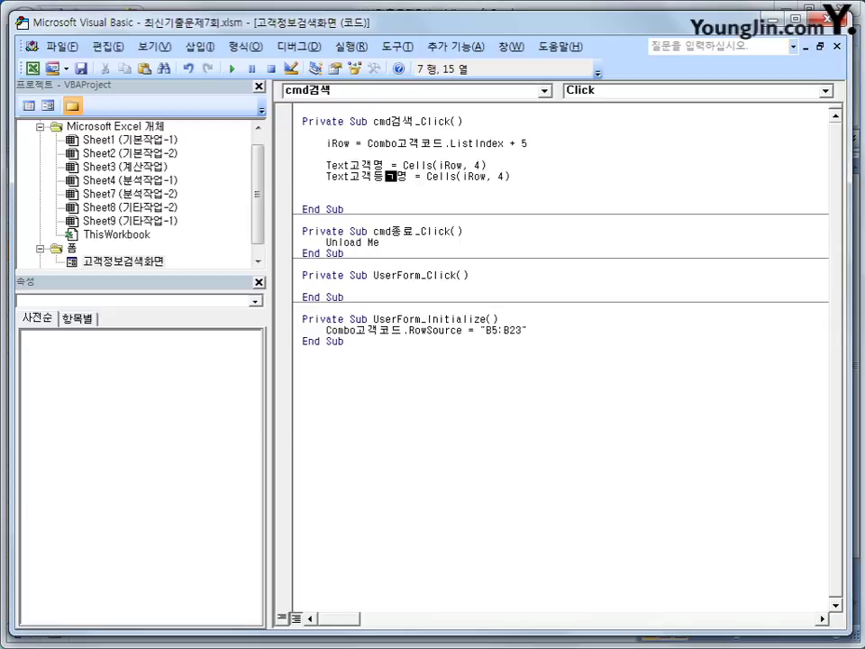
key("Delete")
key("BackSpace")
key("BackSpace")
type("급")
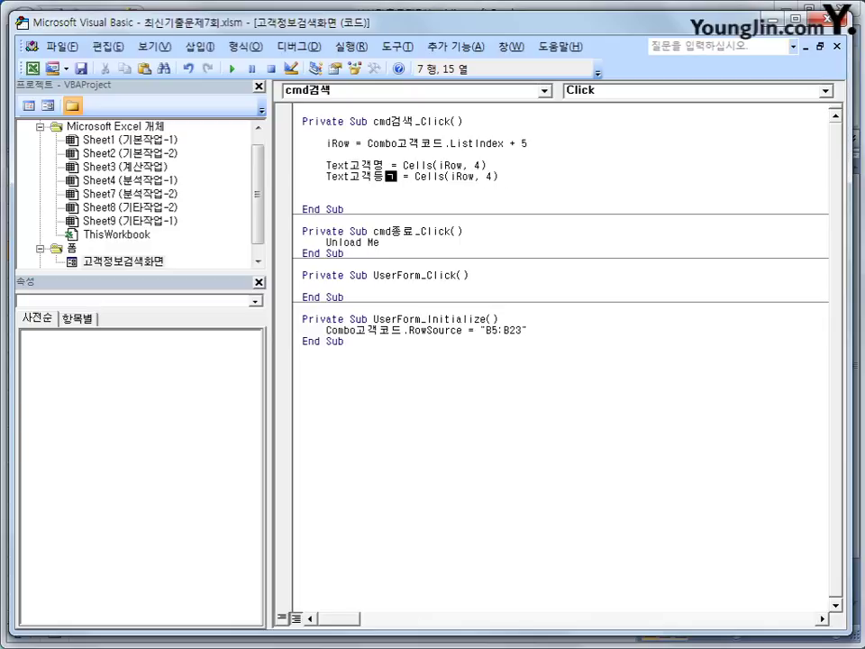
key("End")
key("Left")
key("BackSpace")
type("3")
key("End")
key("Return")
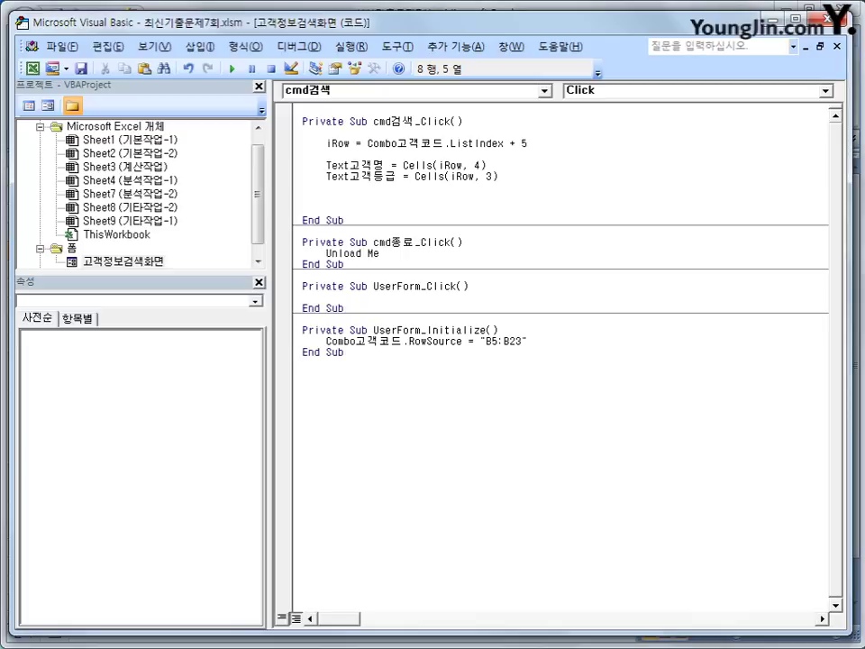
- Add another copy of the assignment and adapt it to Text연락처 = Cells(iRow, 5)
key("ctrl+v")
key("Home")
key("Right")
key("Right")
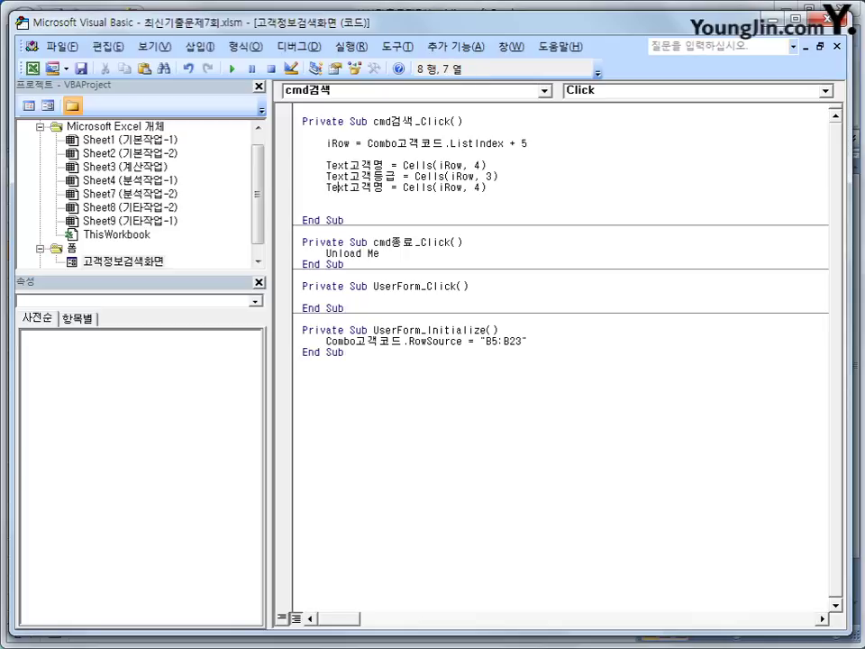
key("Right")
key("Right")
type("연")
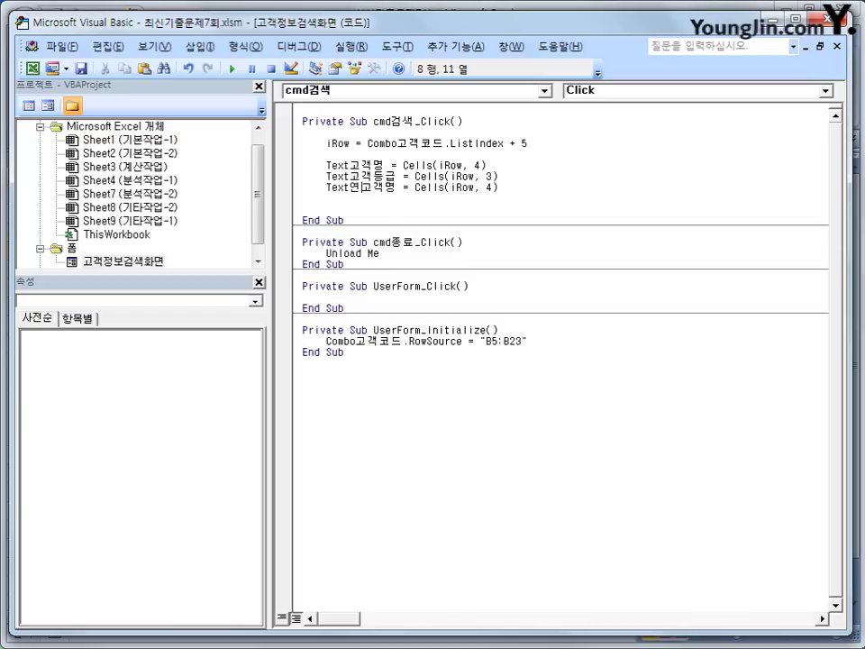
type("락처")
key("Delete")
key("Delete")
key("Delete")
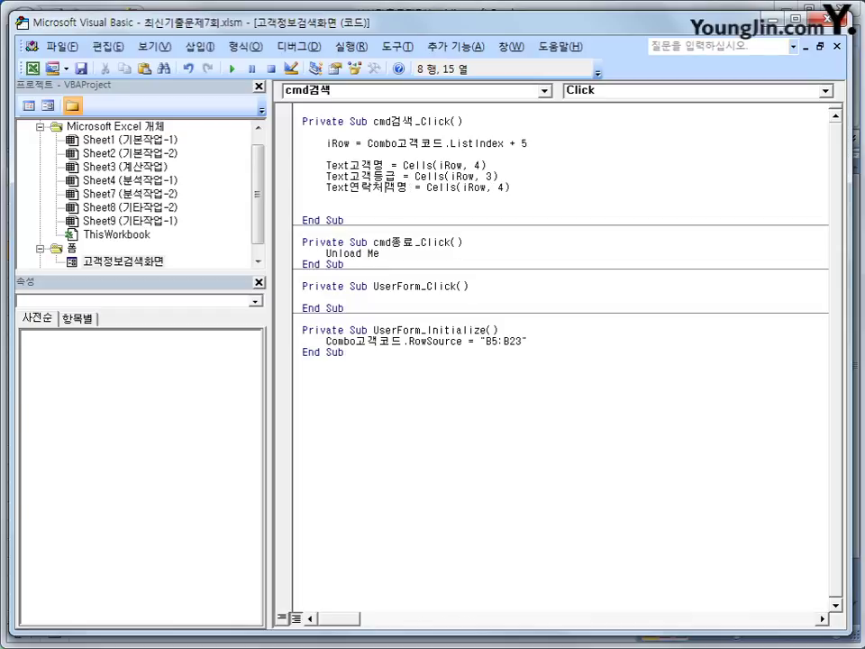
key("End")
key("Left")
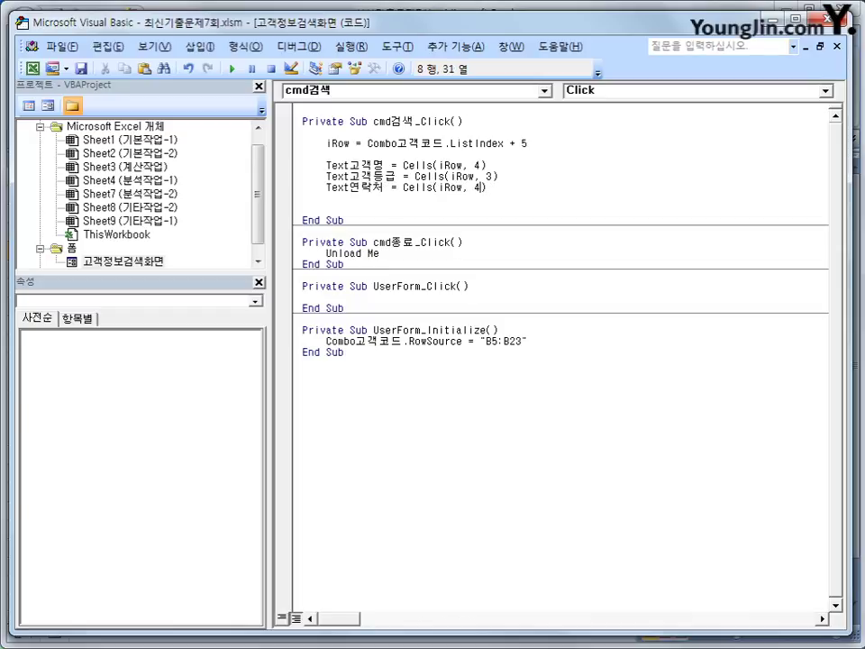
key("Left")
type("5")
key("Delete")
key("End")
key("Return")
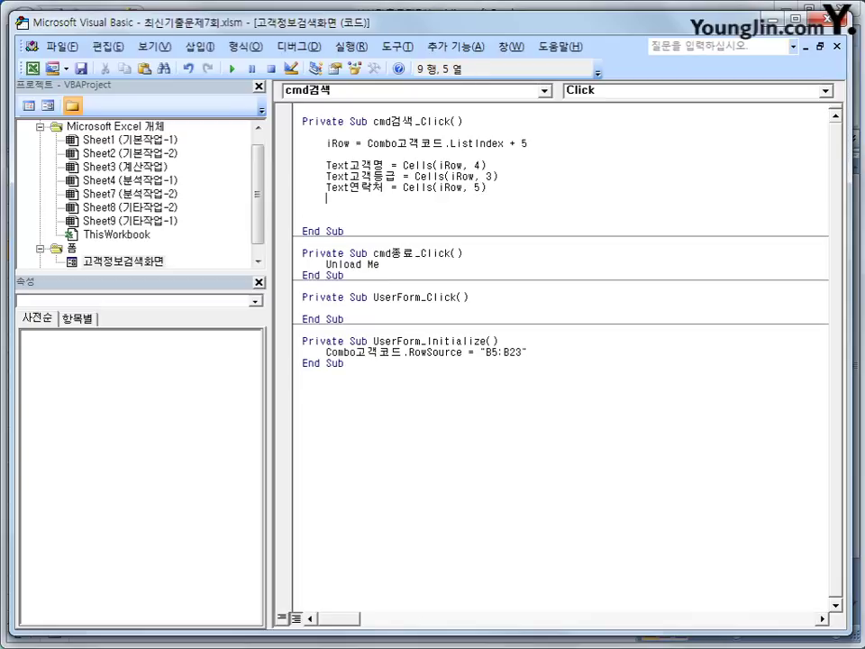
- Add a copy of the assignment for the mileage box, adapted to Text마일리지 = Cells(iRow, 6)
key("ctrl+v")
key("Home")
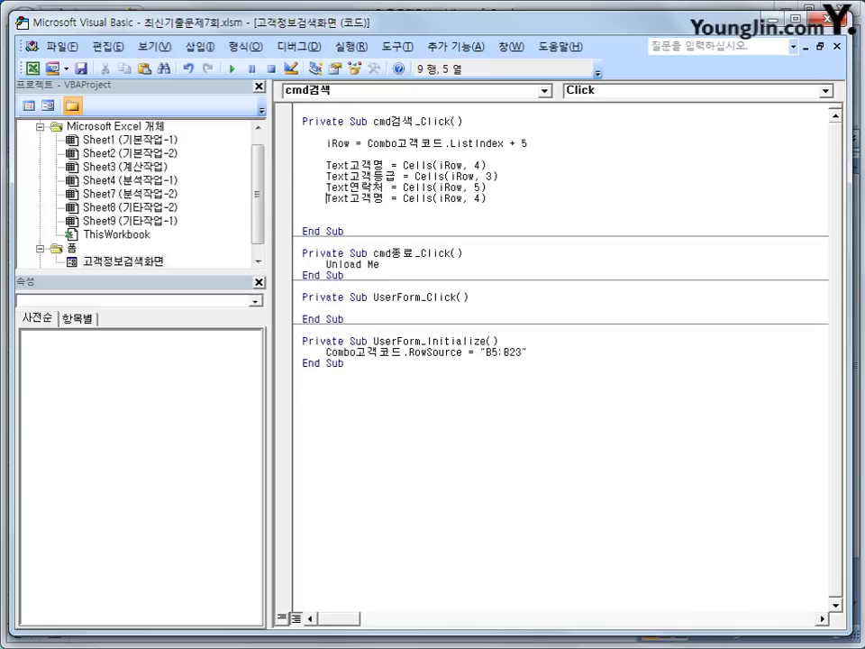
key("Right")
key("Right")
key("Right")
key("Right")
type("ㅁㅏ일리지")
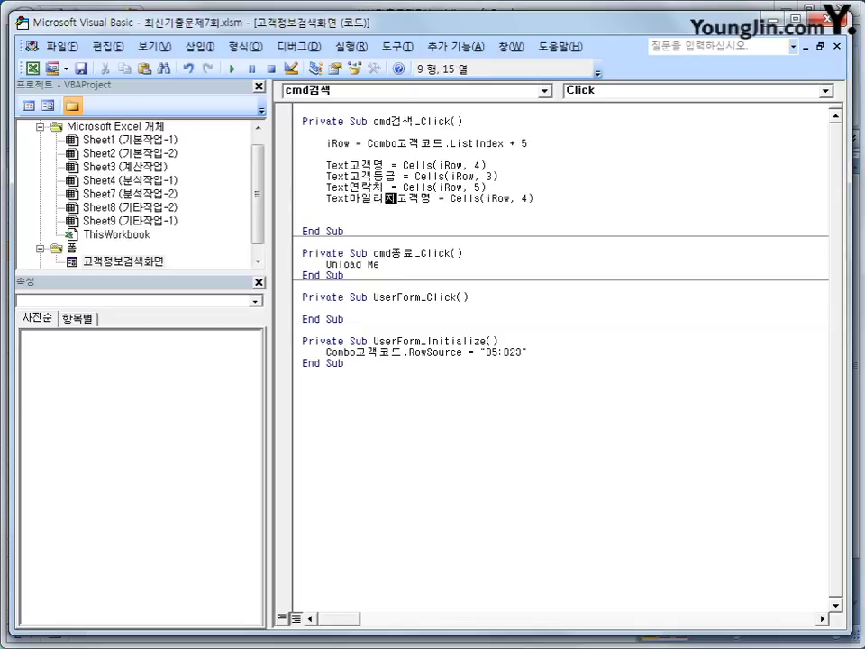
key("Delete")
key("End")
key("Left")
key("Left")
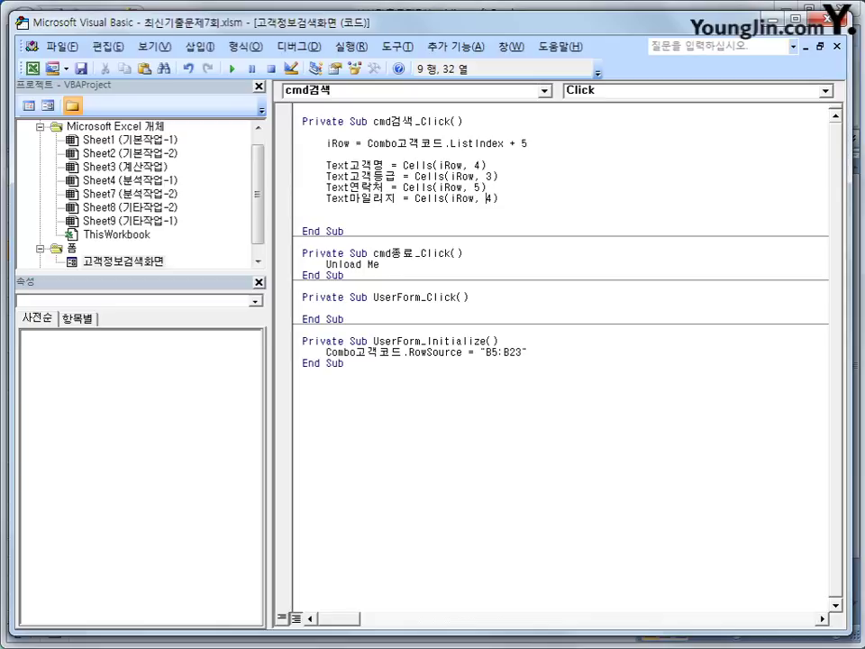
key("Delete")
type("6")
key("End")
key("Return")
- Add a last copy of the assignment for the transaction count, adapted to Text거래건수 = Cells(iRow, 7)
key("ctrl+v")
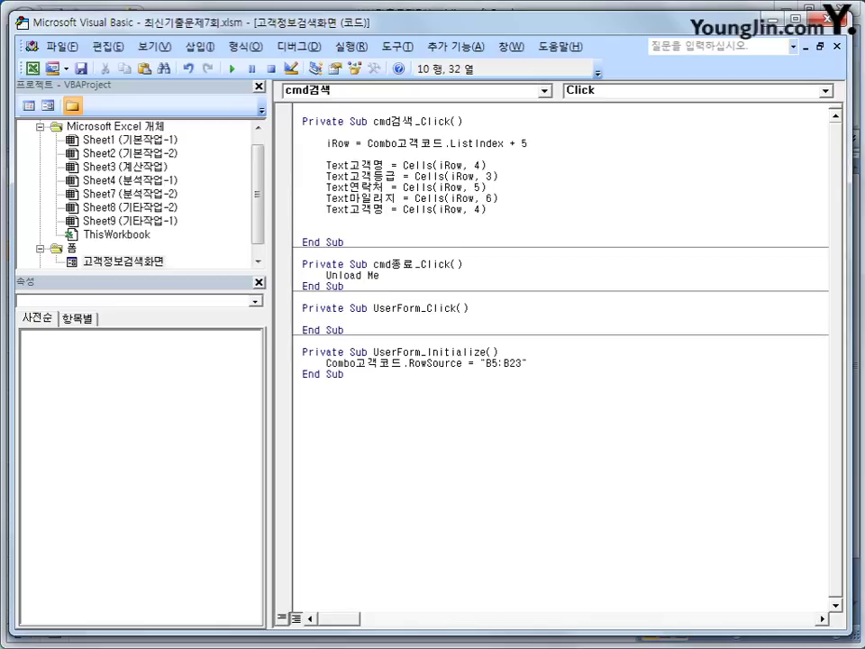
key("Home")
key("Right")
key("Right")
key("Right")
key("Right")
type("거래건수")
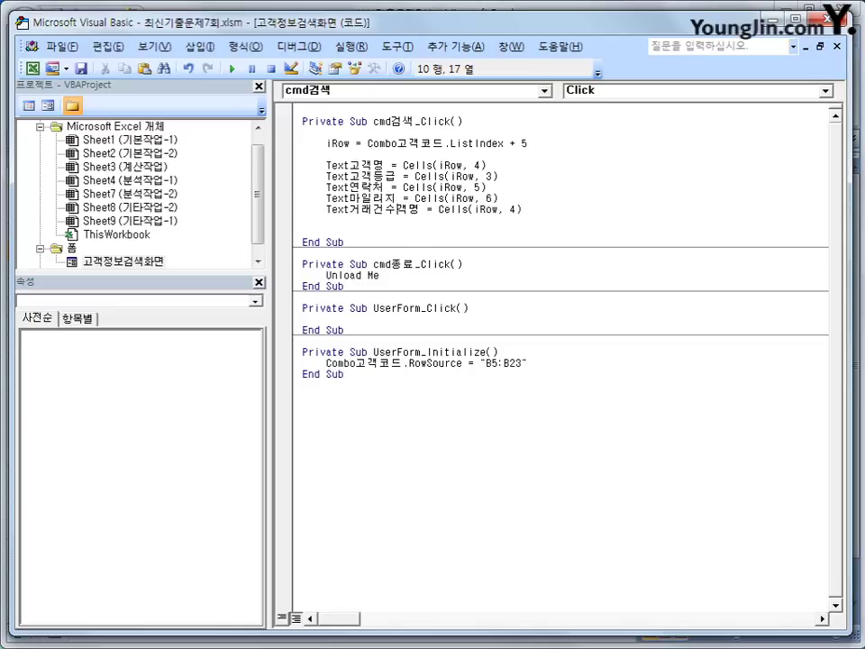
key("Delete")
key("Delete")
key("Delete")
key("End")
key("Left")
key("Left")
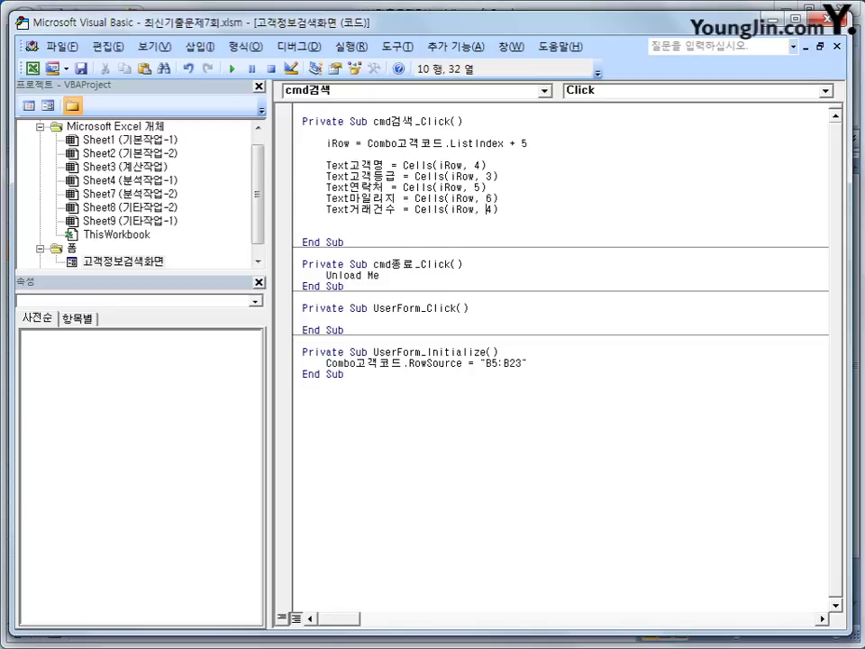
key("Delete")
type("7")
key("End")
key("Return")
key("Return")
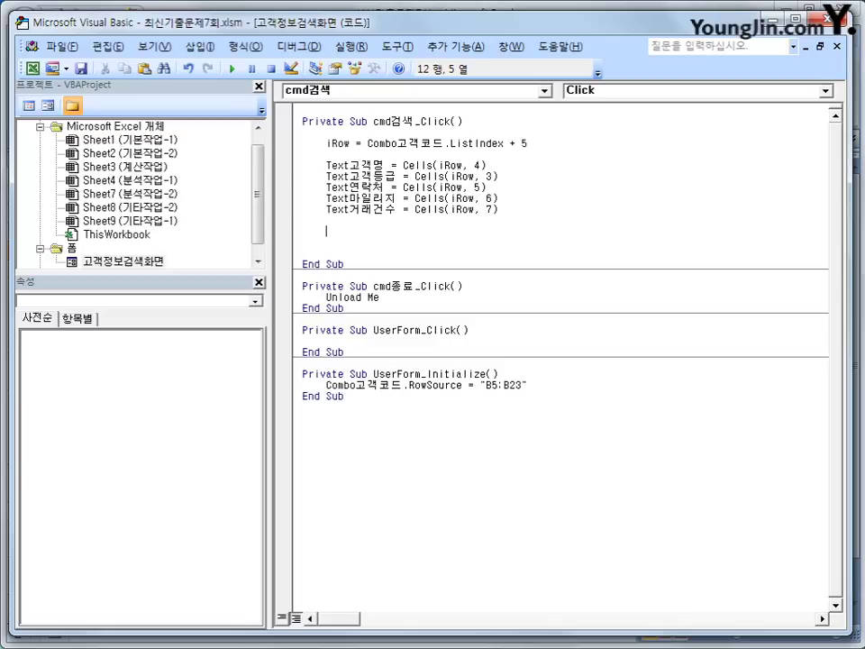
- Below the assignments, begin a condition with If Text거래건수 >= 10 Then
type("if ")
type("t")
key("BackSpace")
key("Hangul")
type("text")
key("Hangul")
type("거래")
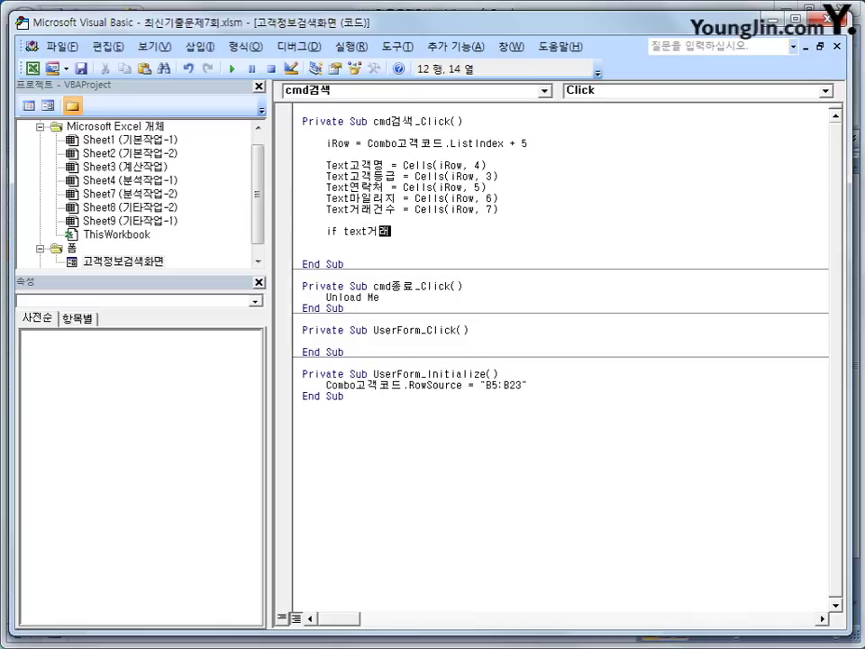
type("건수 >=10 ㅅ")
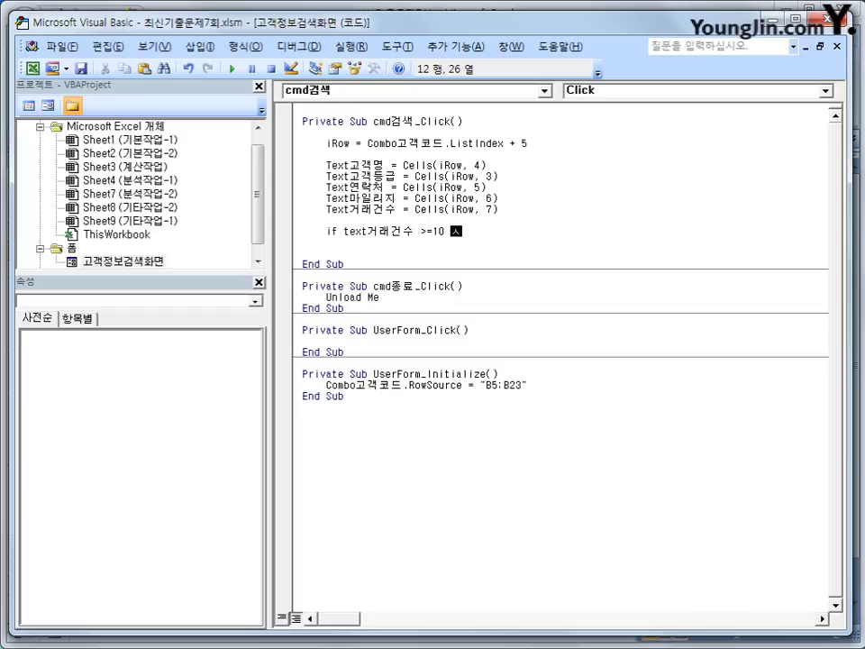
key("BackSpace")
key("Hangul")
type("then")
key("Return")
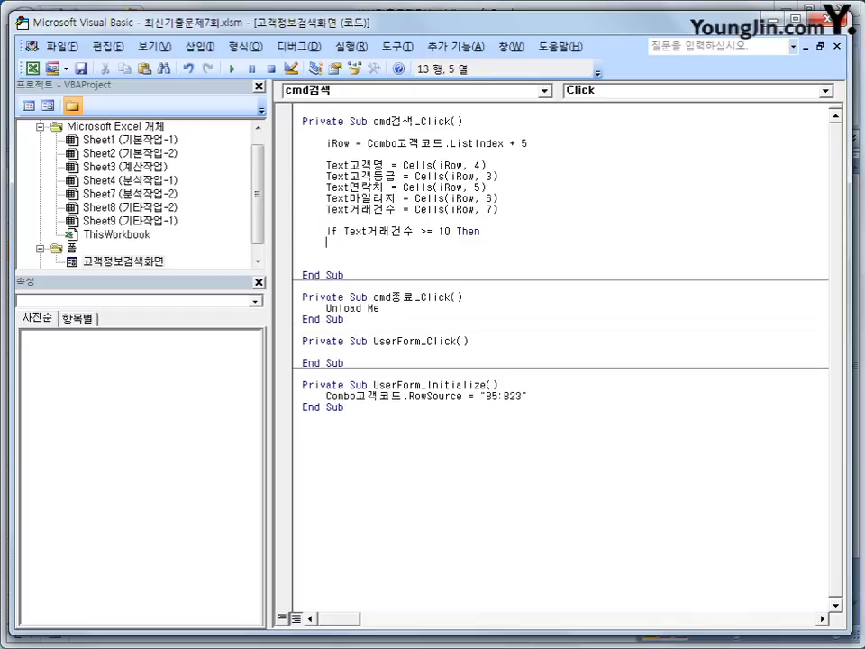
- Inside the condition, write the indented statement MsgBox Text고객명 & "님은 우수고객입니다"
key("Tab")
type("msgbox ")
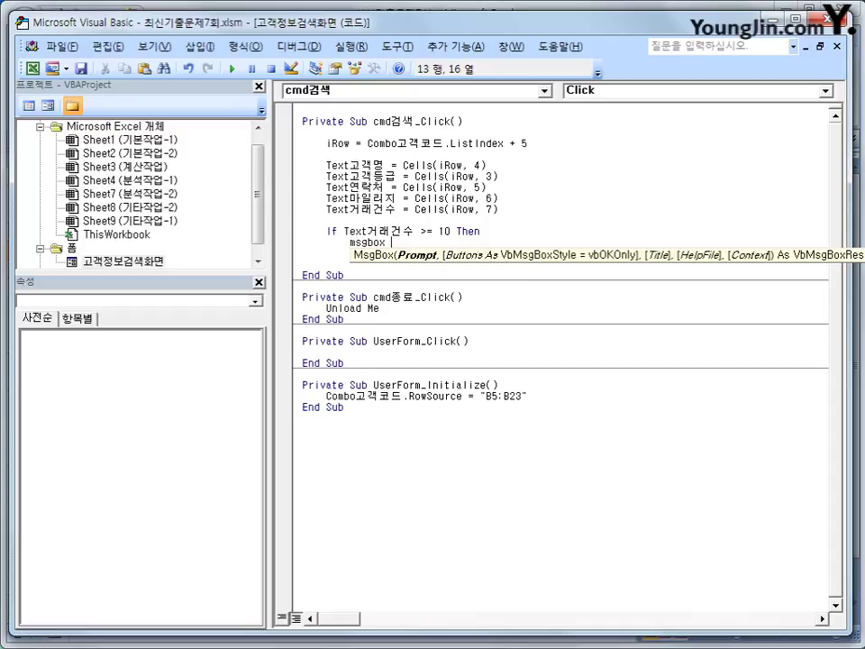
type("ㅅ")
key("BackSpace")
type("text")
type("고객명 ")
type("& ")
type("\"")
type("남은 우")
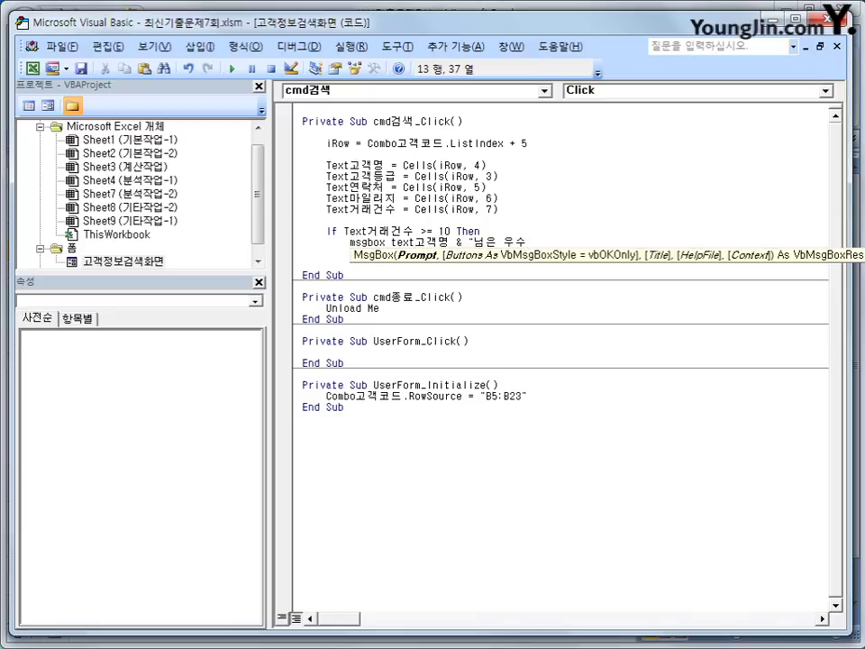
type("수")
type("고객님")
type("니다")
key("Return")
key("BackSpace")
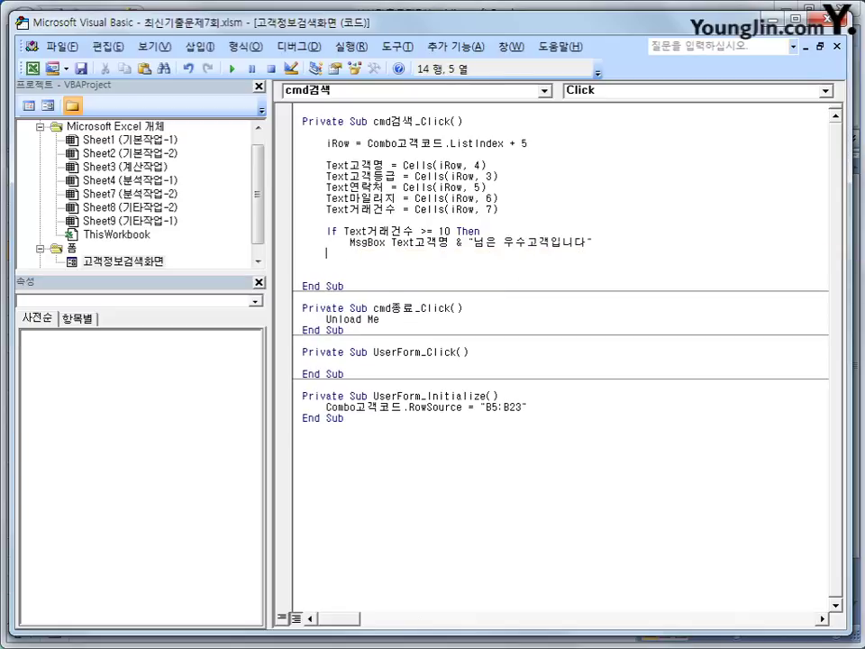
- Close the condition with End If and remove the surplus blank line beneath it
type("end if")
key("Return")
key("Delete")
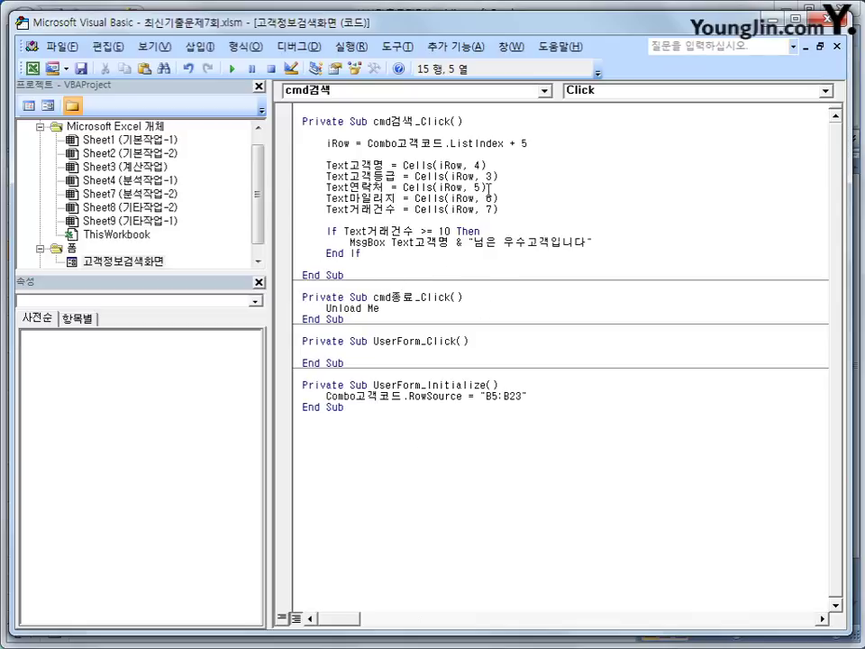
left_click(539, 149)
- Switch to Excel, open the 고객정보검색 form from the worksheet, and search for the first customer code in its list
left_click(31, 67)
left_click(349, 199)
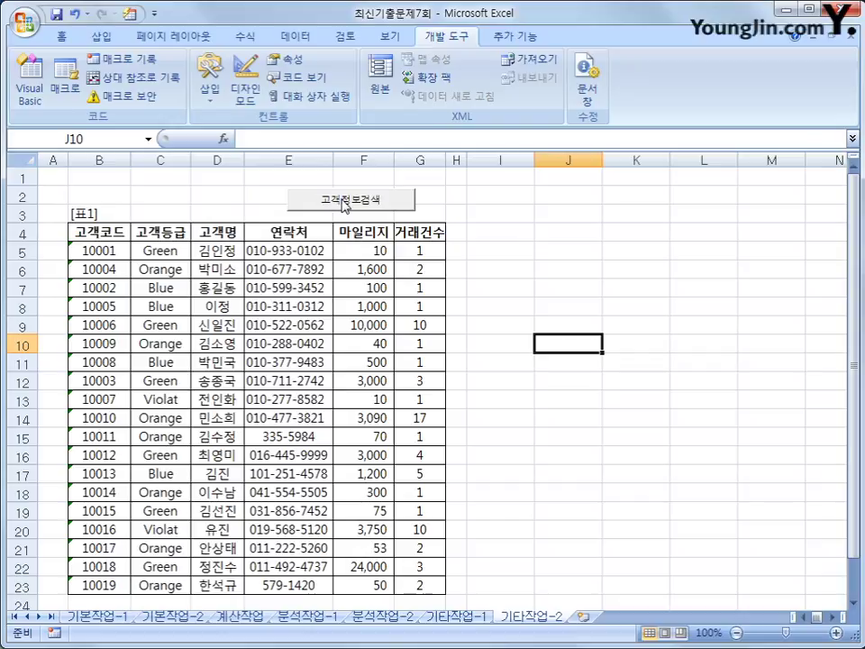
left_click(458, 239)
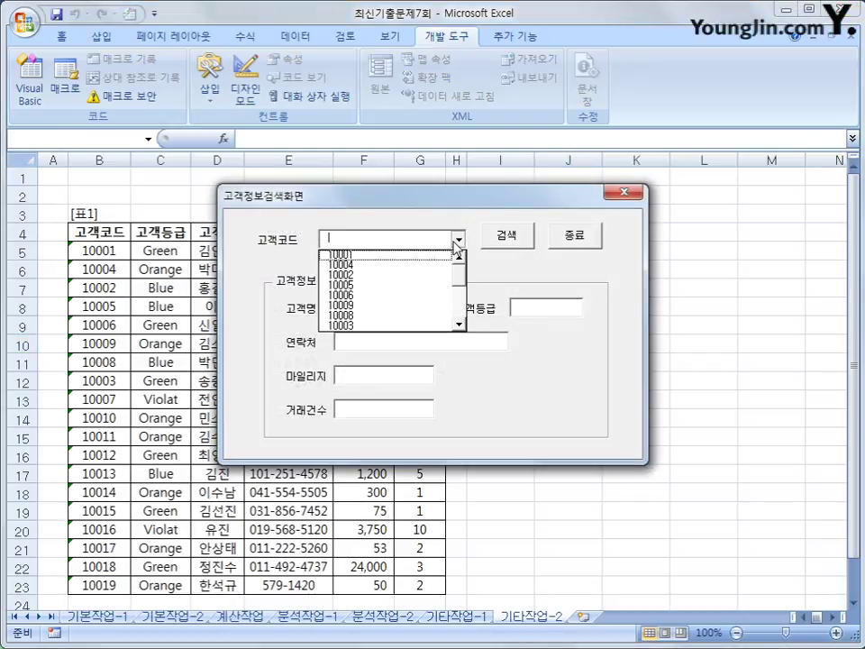
left_click(429, 256)
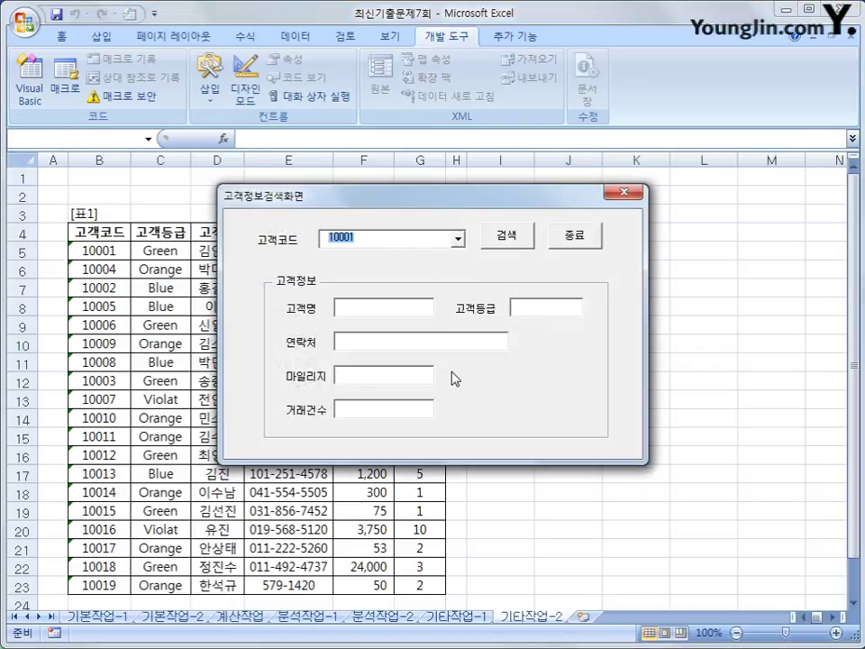
left_click(510, 243)
- Move the form clear of the customer table and search for the customer code listed in row 14
left_click_drag(492, 203, 622, 289)
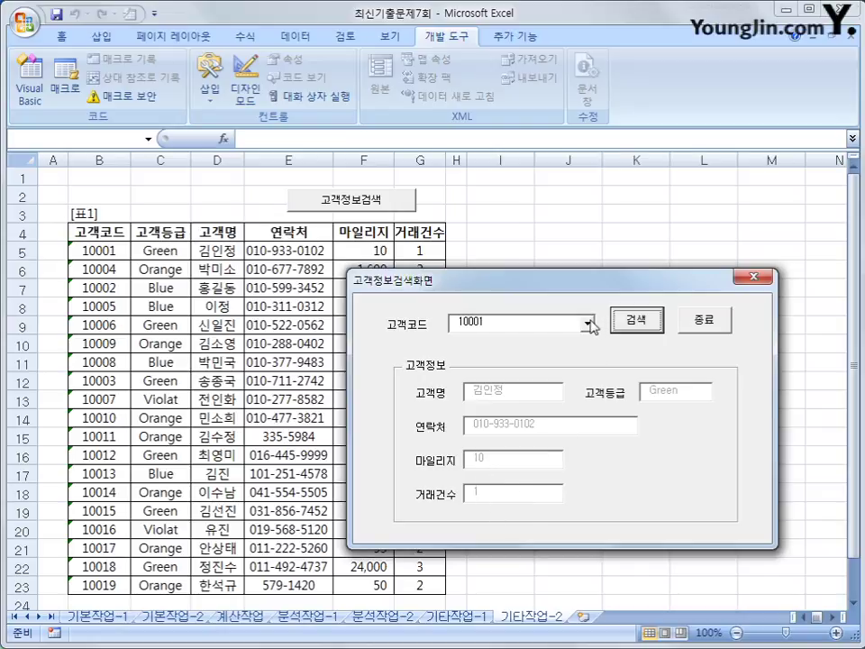
left_click_drag(537, 291, 561, 123)
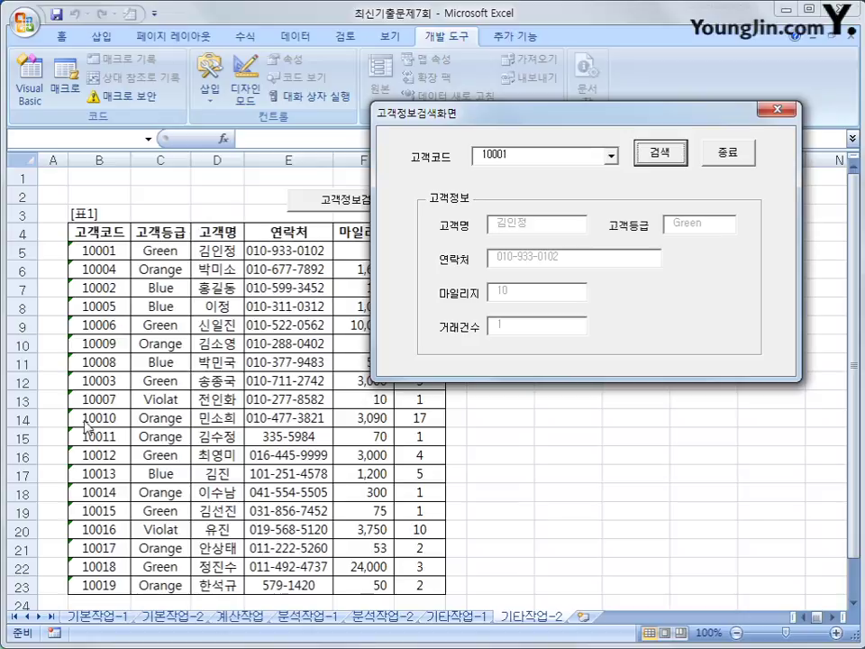
left_click(610, 155)
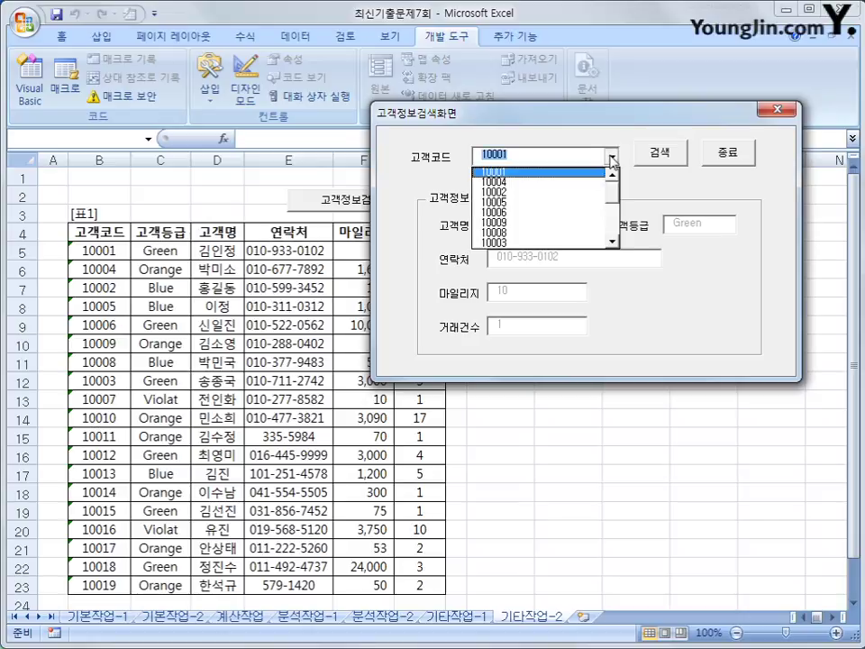
scroll(613, 194, "down", 1)
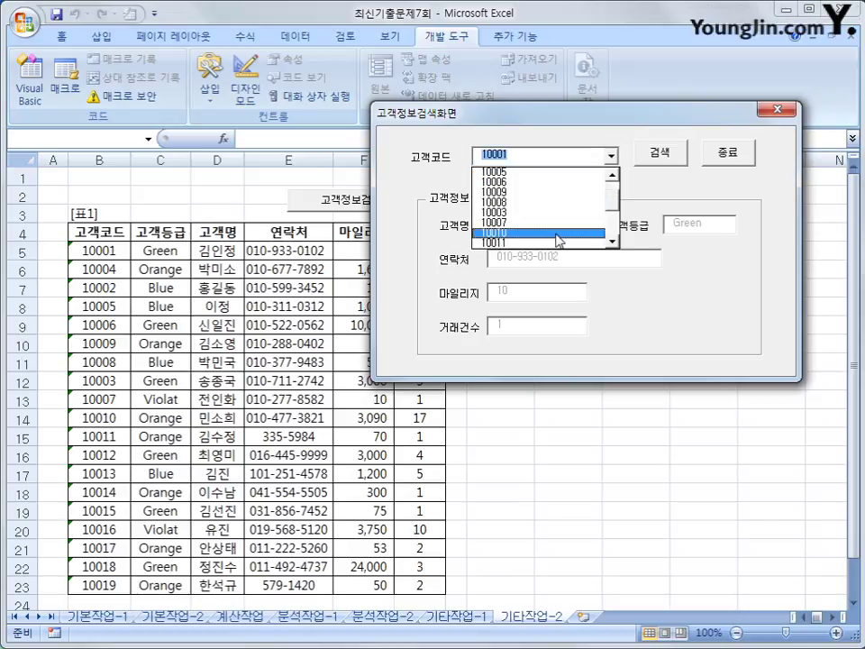
left_click(560, 240)
left_click(661, 155)
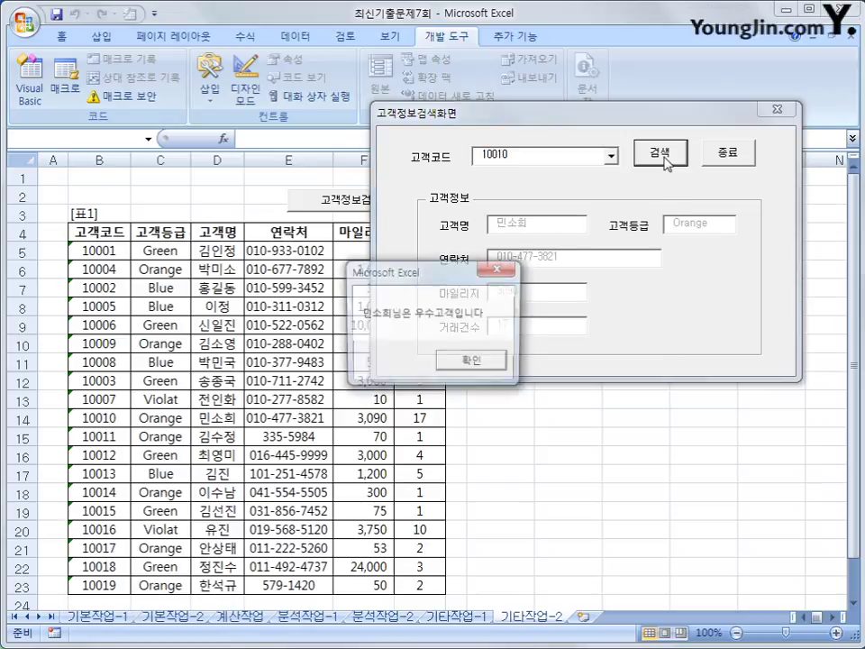
- Move the 우수고객 message clear of the transaction count, dismiss it, and close the customer search form
left_click_drag(545, 370, 570, 402)
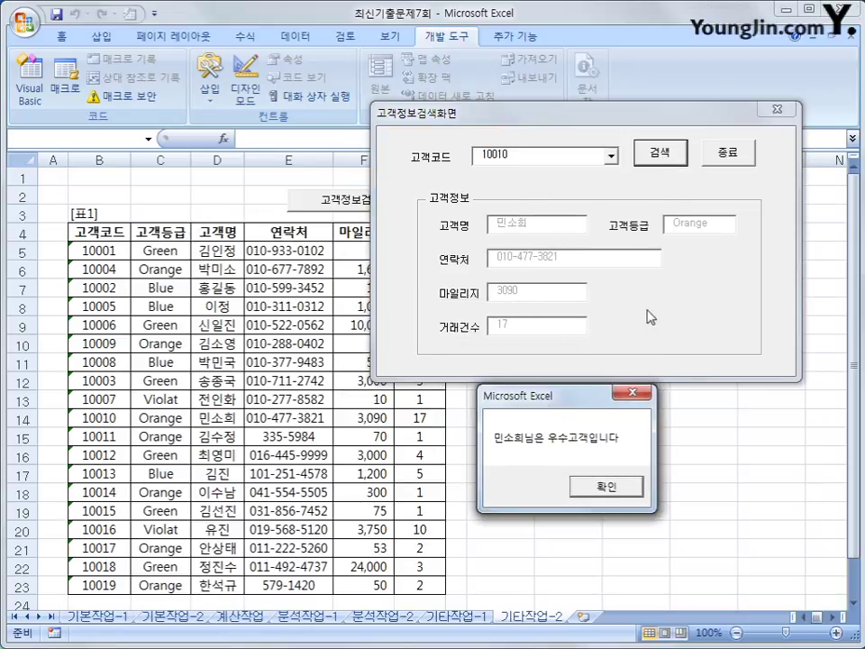
left_click_drag(570, 398, 662, 279)
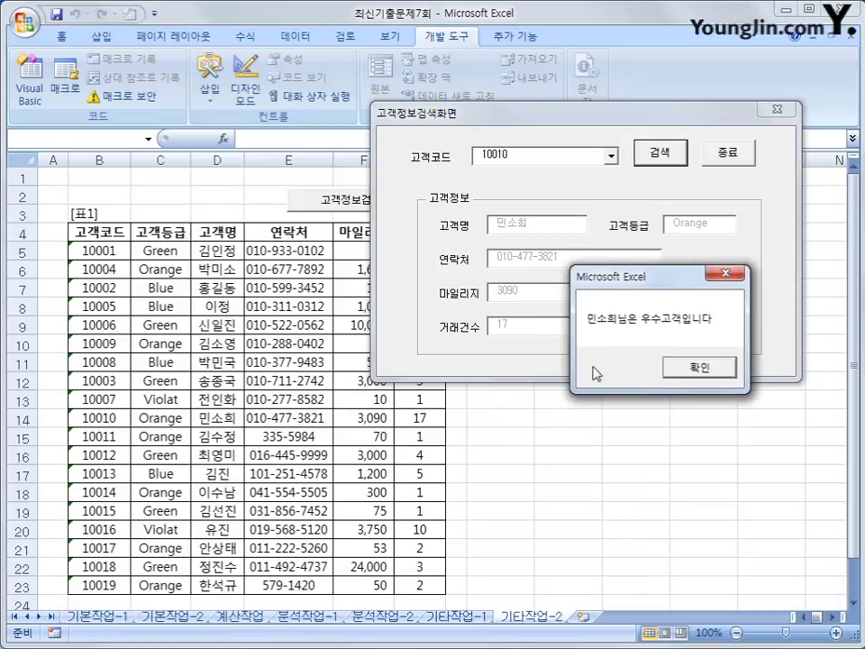
left_click(699, 368)
left_click(731, 166)
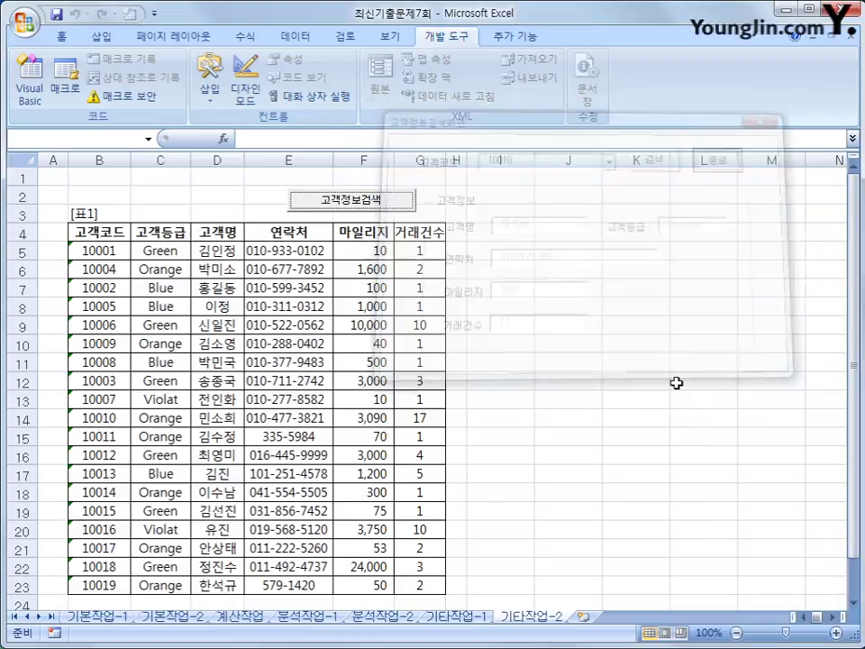